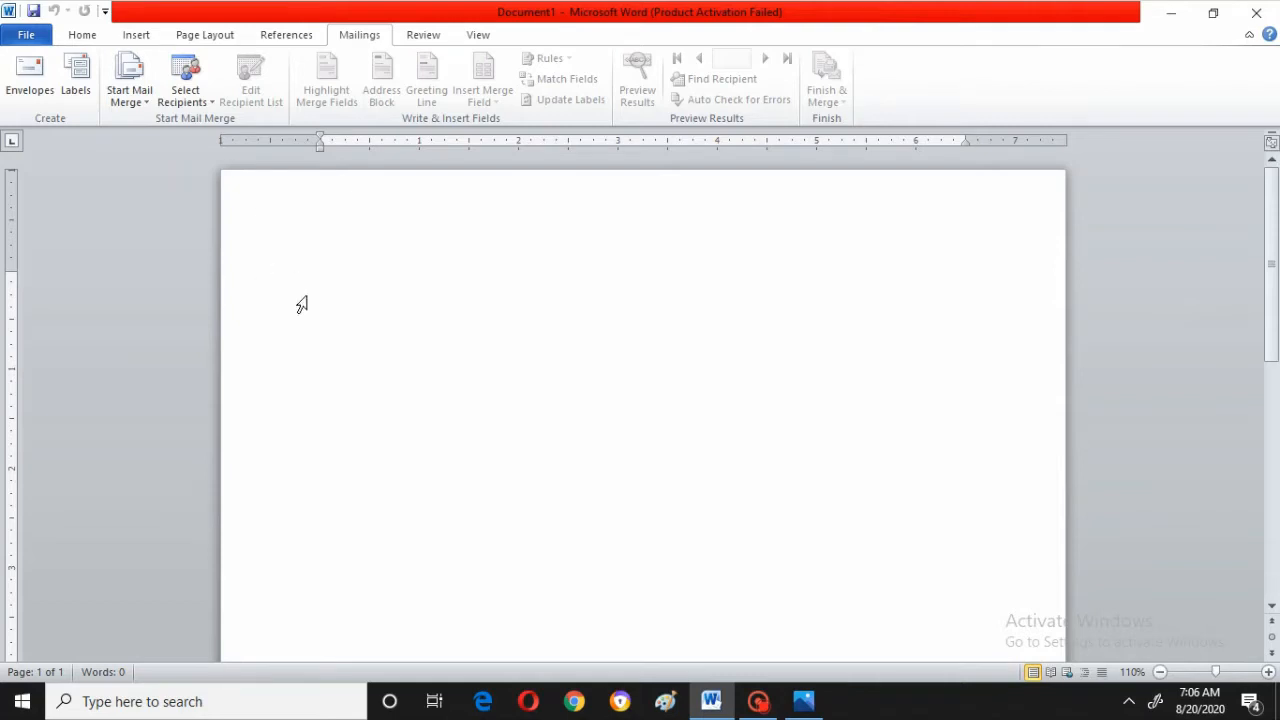
{"action": "double_click", "coordinate": [323, 228]}
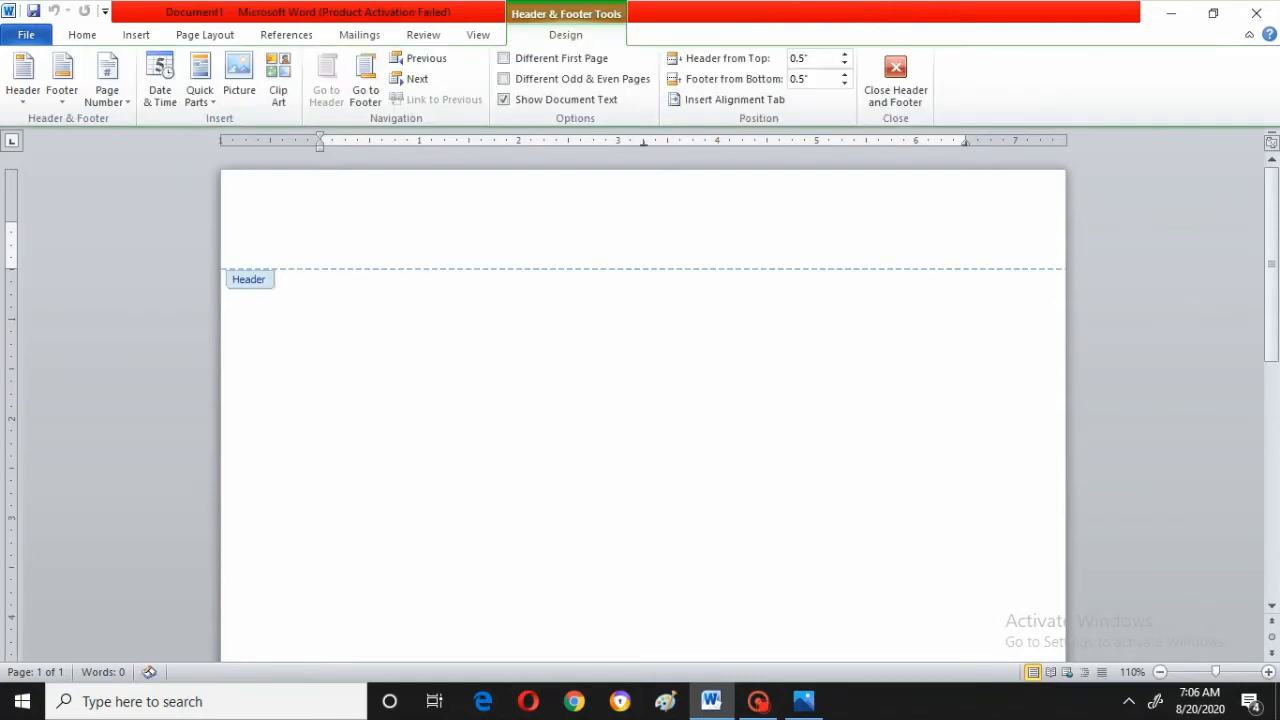
{"action": "double_click", "coordinate": [326, 340]}
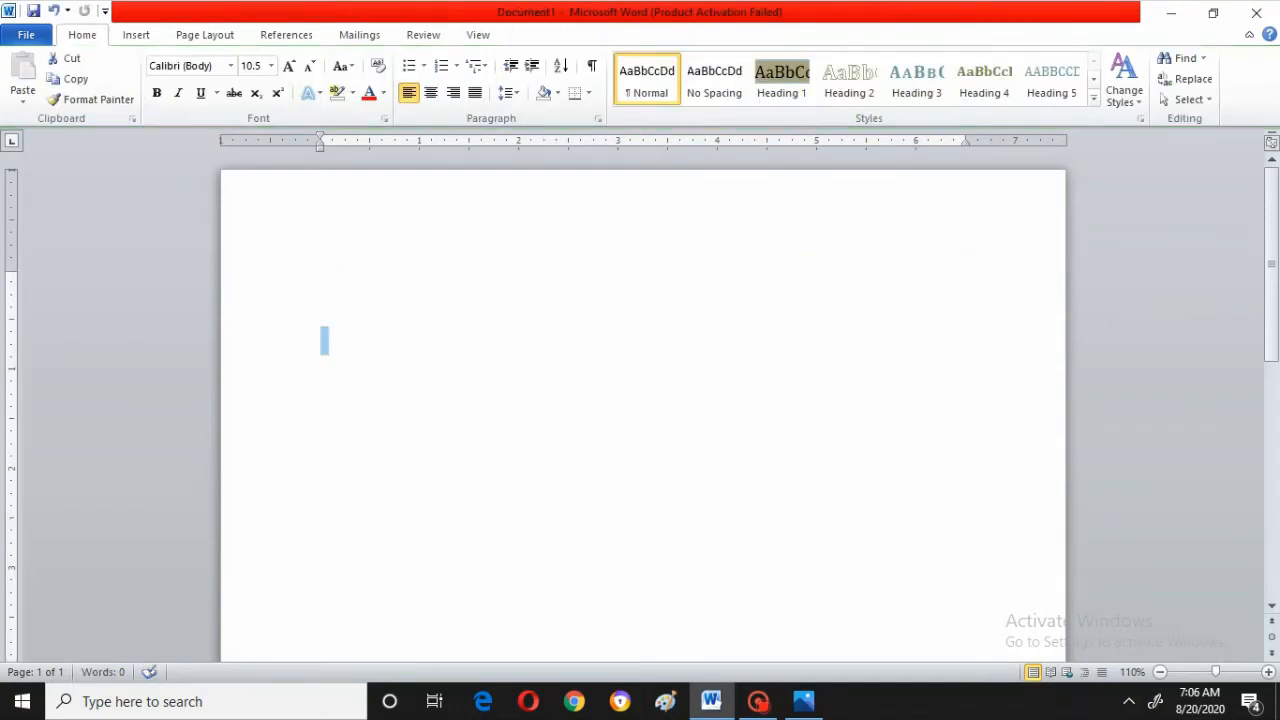
{"action": "key", "text": "ctrl+z"}
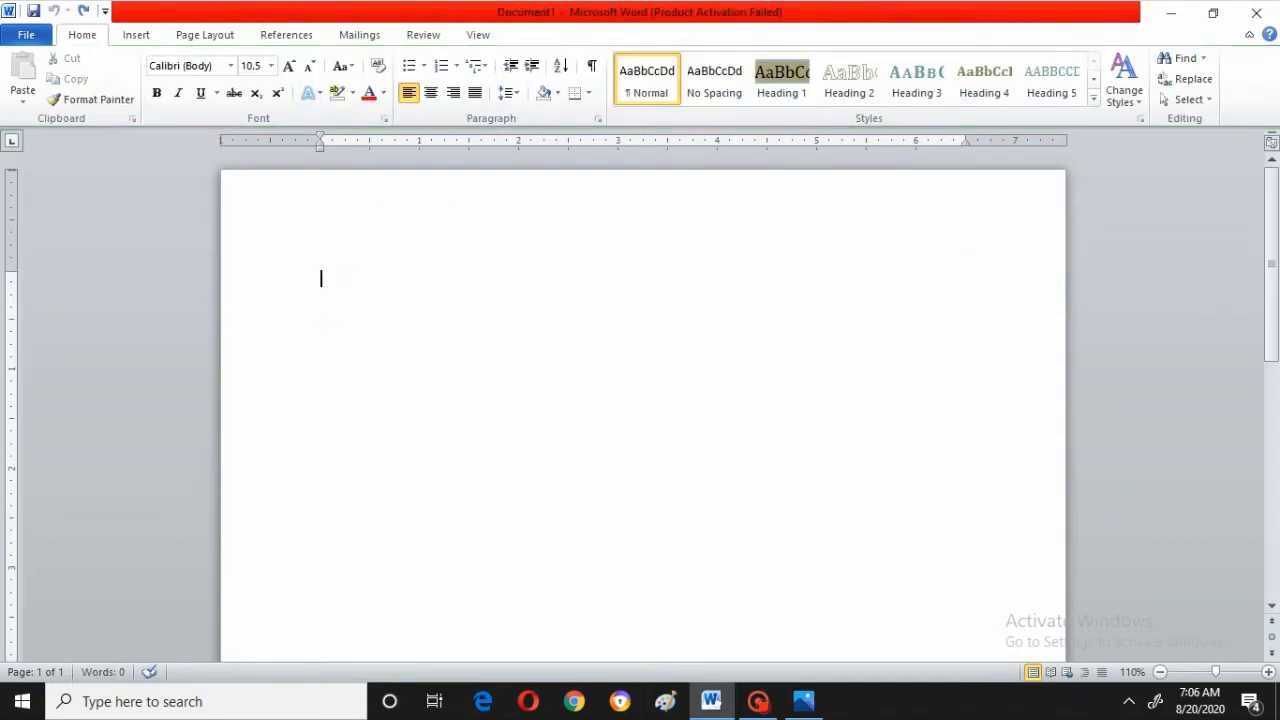
Type DEAR at the start of the page, leave blank lines, and type HAPPY NEW YEAR below it
{"action": "type", "text": "DEAR"}
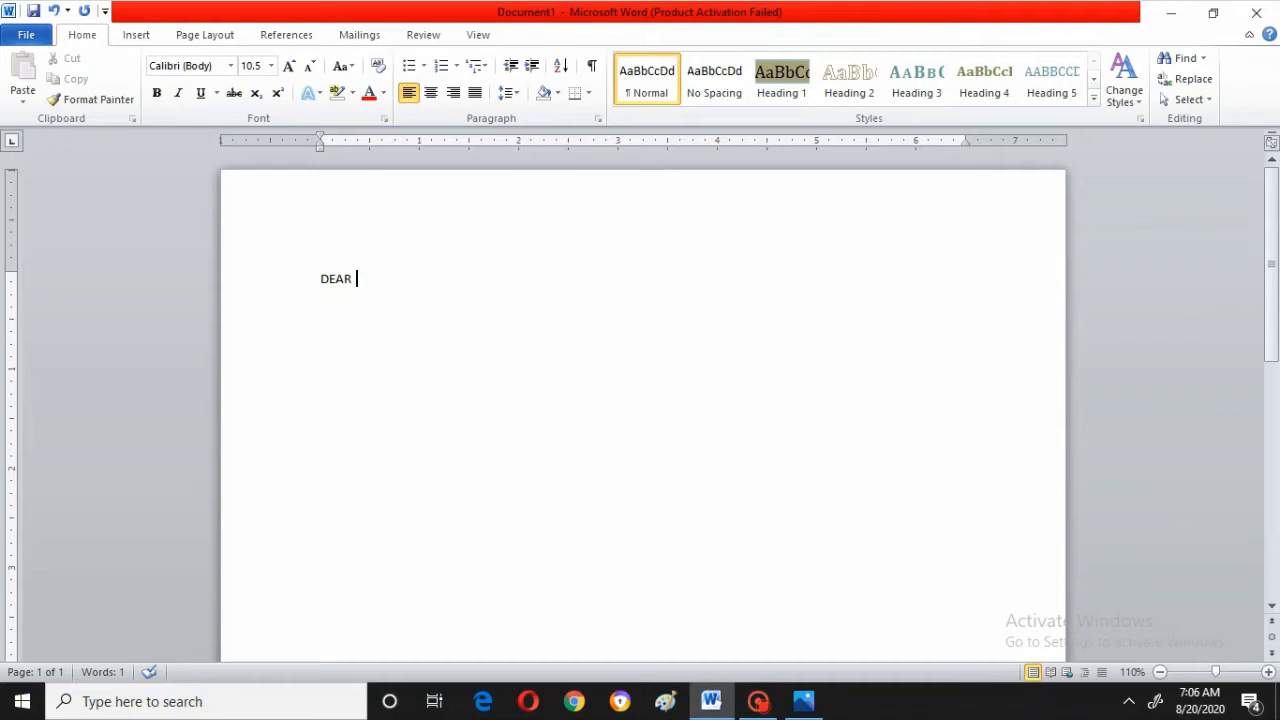
{"action": "key", "text": "Return"}
{"action": "key", "text": "Return"}
{"action": "key", "text": "Return"}
{"action": "key", "text": "Return"}
{"action": "key", "text": "Return"}
{"action": "key", "text": "Return"}
{"action": "type", "text": "H"}
{"action": "key", "text": "BackSpace"}
{"action": "key", "text": "BackSpace"}
{"action": "type", "text": "HAPPY NEW YEAR"}
Add a closing line FROM followed by the sender's name a few lines below the greeting
{"action": "key", "text": "Return"}
{"action": "key", "text": "Return"}
{"action": "key", "text": "Return"}
{"action": "key", "text": "Return"}
{"action": "type", "text": "FRO"}
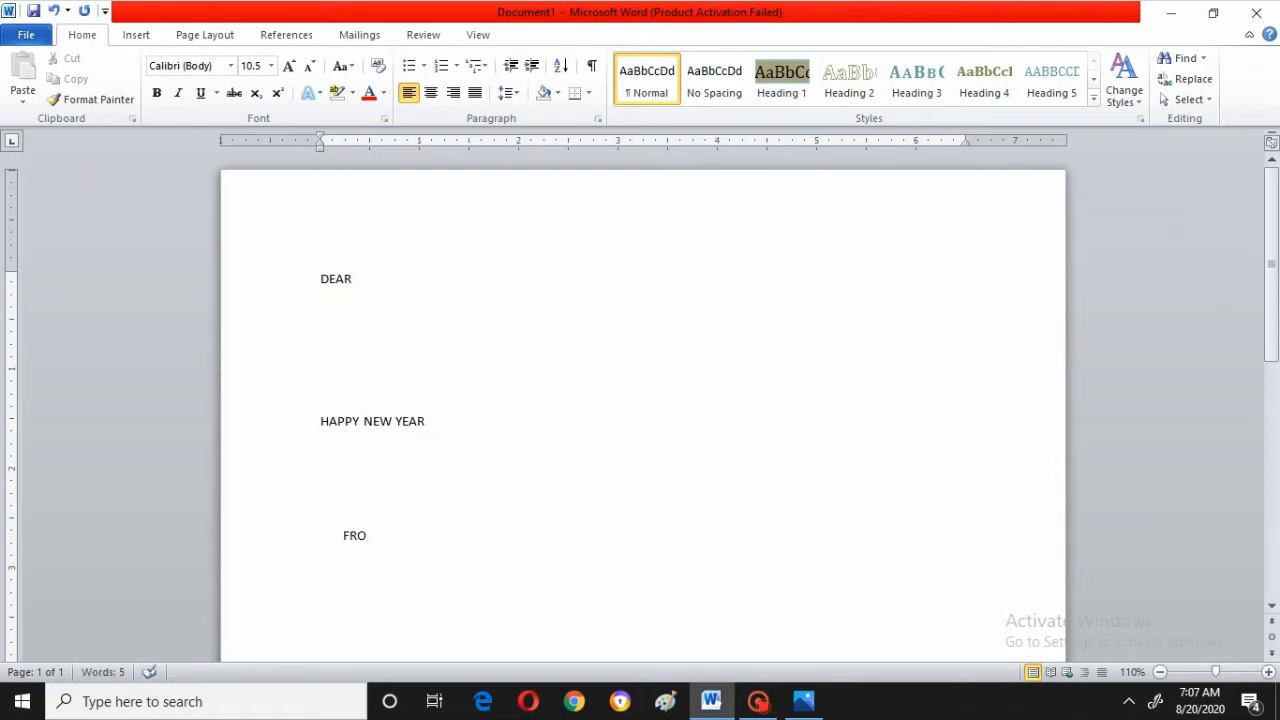
{"action": "type", "text": "M RUCHI"}
{"action": "key", "text": "Return"}
Insert blank lines above DEAR and type ADDRESS as the first line of the letter
{"action": "key", "text": "Up"}
{"action": "key", "text": "Up"}
{"action": "key", "text": "Up"}
{"action": "key", "text": "Up"}
{"action": "key", "text": "Up"}
{"action": "key", "text": "Up"}
{"action": "key", "text": "Up"}
{"action": "key", "text": "Up"}
{"action": "key", "text": "Up"}
{"action": "key", "text": "Return"}
{"action": "key", "text": "Return"}
{"action": "key", "text": "Return"}
{"action": "key", "text": "Return"}
{"action": "key", "text": "Return"}
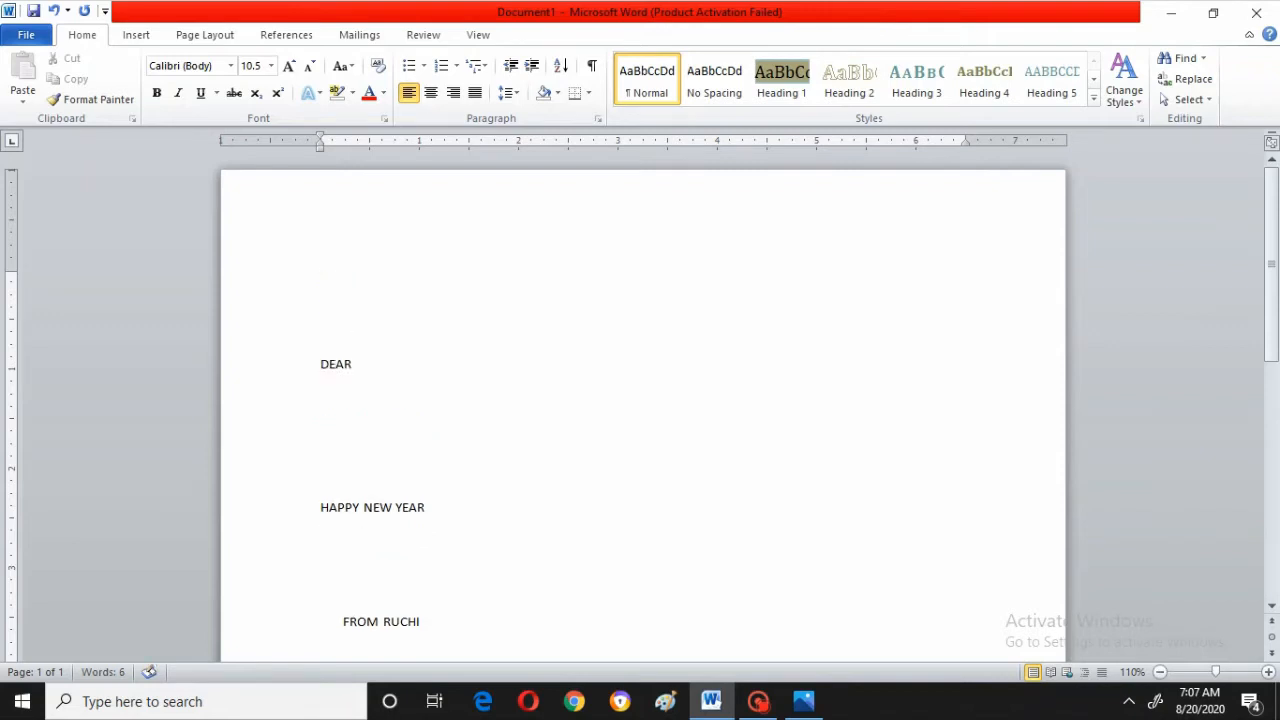
{"action": "key", "text": "Up"}
{"action": "key", "text": "Up"}
{"action": "key", "text": "Up"}
{"action": "key", "text": "Up"}
{"action": "key", "text": "Up"}
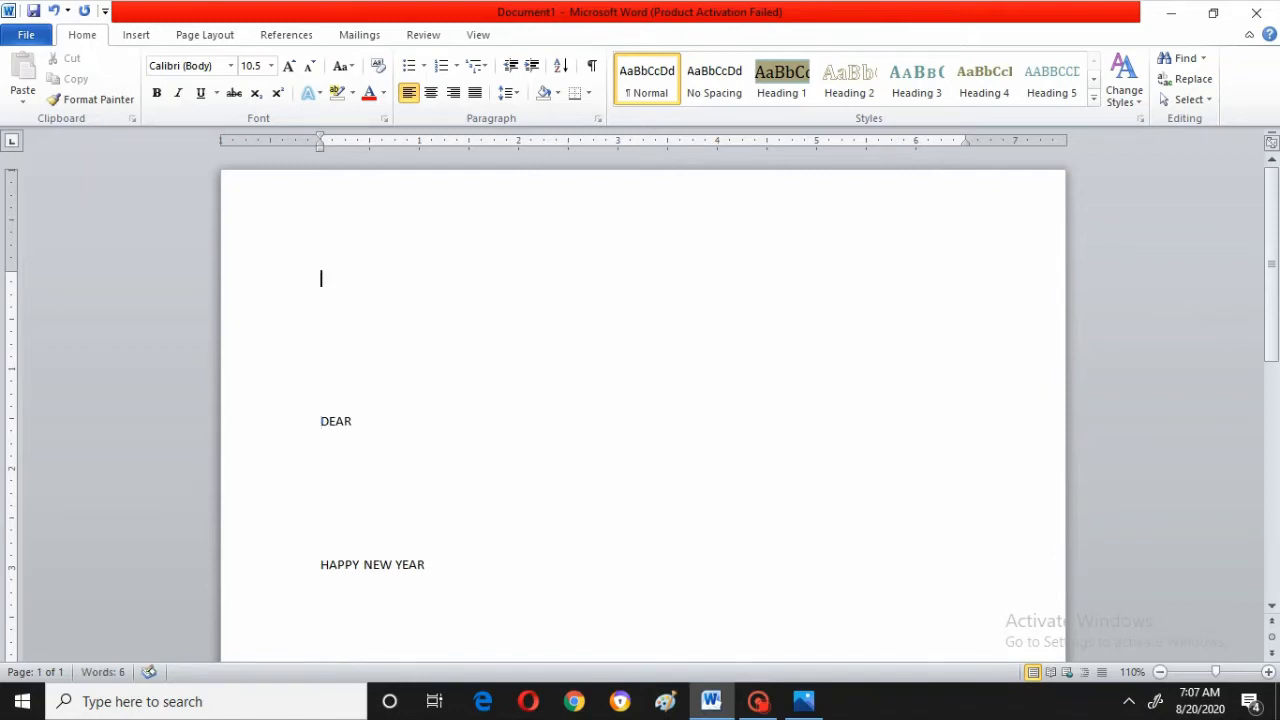
{"action": "type", "text": "ADREE"}
{"action": "key", "text": "BackSpace"}
{"action": "type", "text": "SS"}
{"action": "key", "text": "Left"}
{"action": "key", "text": "Left"}
{"action": "key", "text": "Left"}
{"action": "key", "text": "Left"}
{"action": "type", "text": "D"}
{"action": "key", "text": "Right"}
{"action": "key", "text": "Right"}
{"action": "key", "text": "Right"}
{"action": "key", "text": "Right"}
{"action": "key", "text": "Return"}
Place the cursor on the blank line below DEAR and start typing a new mail merge recipient list
{"action": "key", "text": "Down"}
{"action": "key", "text": "Down"}
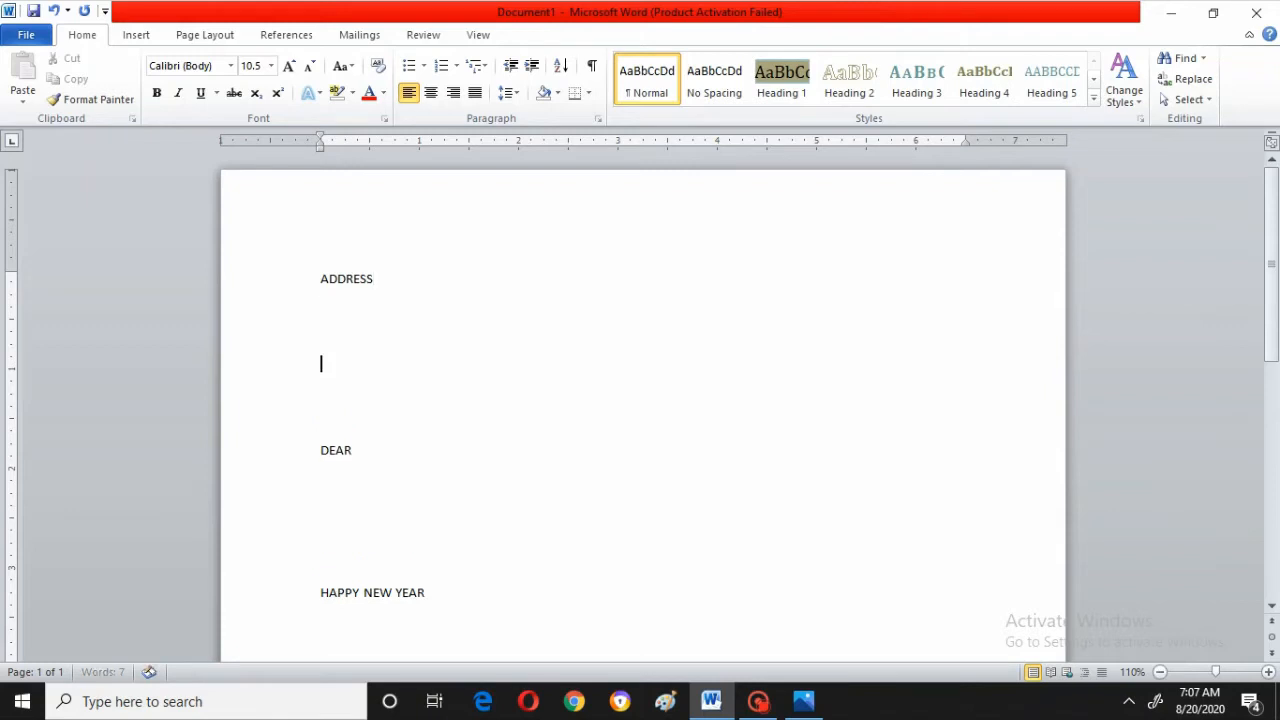
{"action": "key", "text": "Down"}
{"action": "key", "text": "Down"}
{"action": "key", "text": "Down"}
{"action": "key", "text": "Up"}
{"action": "key", "text": "Down"}
{"action": "key", "text": "Down"}
{"action": "key", "text": "Down"}
{"action": "key", "text": "Down"}
{"action": "key", "text": "Down"}
{"action": "key", "text": "Down"}
{"action": "key", "text": "Down"}
{"action": "key", "text": "Down"}
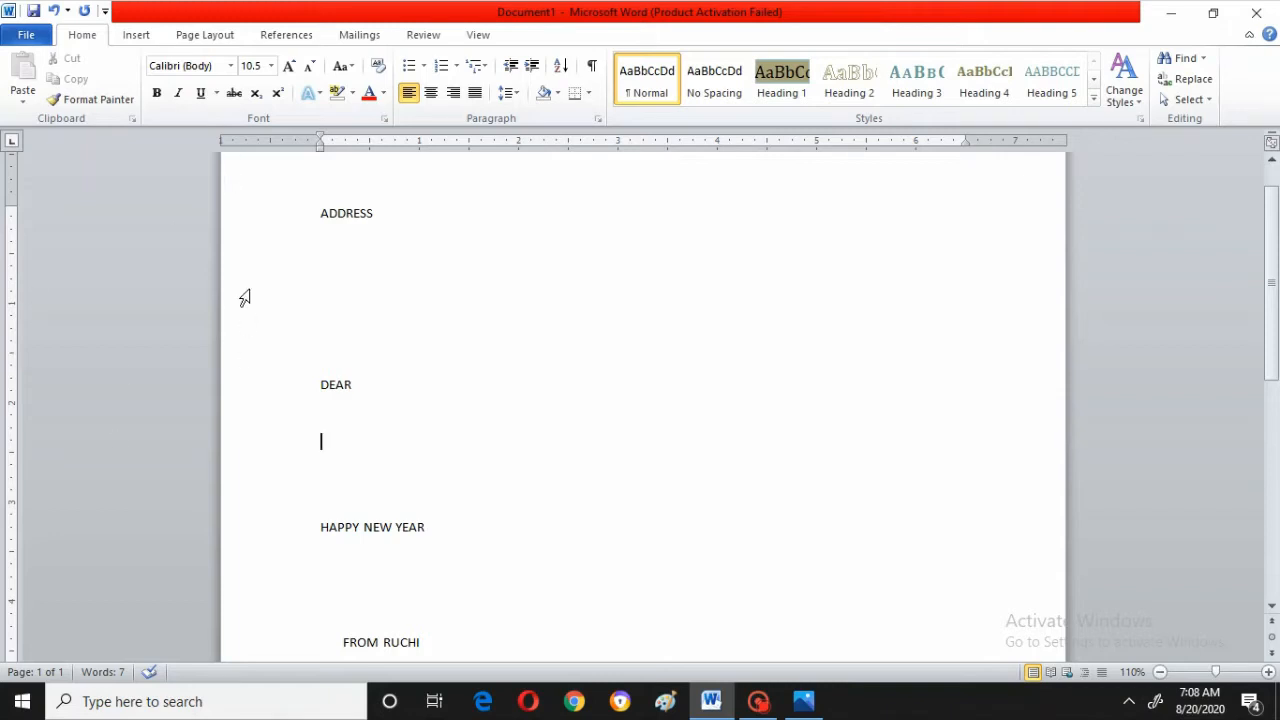
{"action": "left_click", "coordinate": [347, 40]}
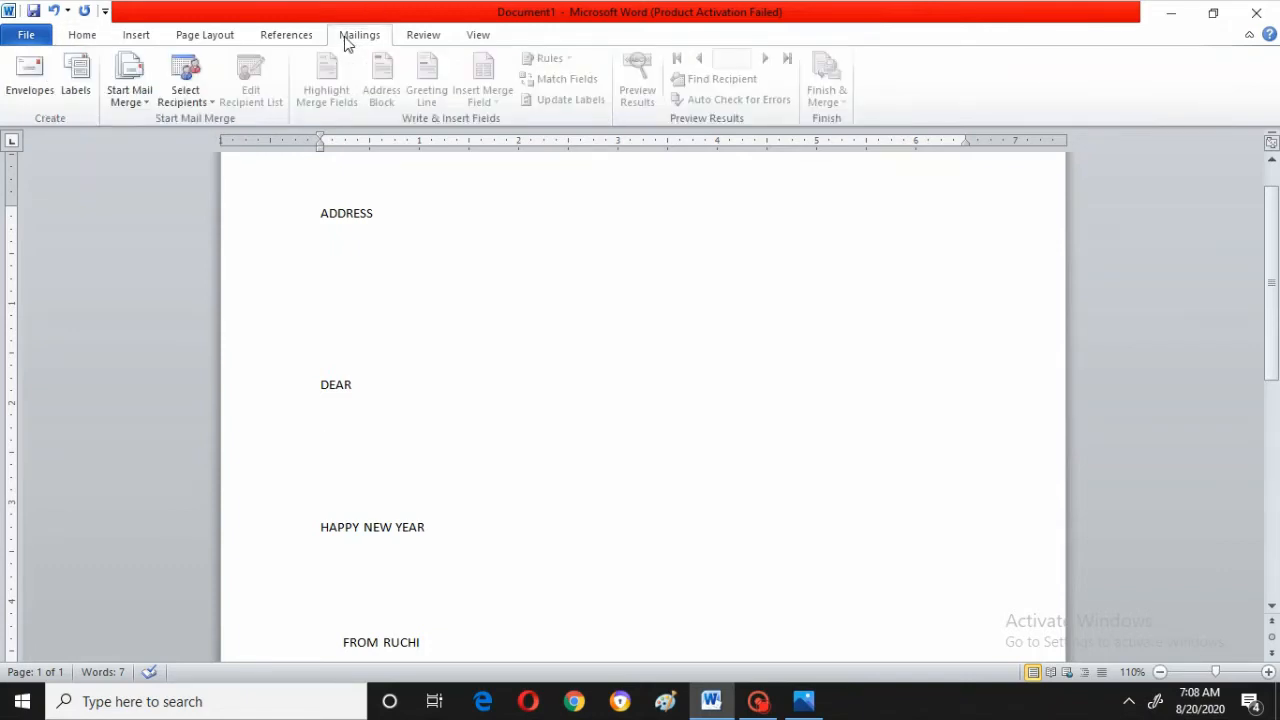
{"action": "left_click", "coordinate": [185, 80]}
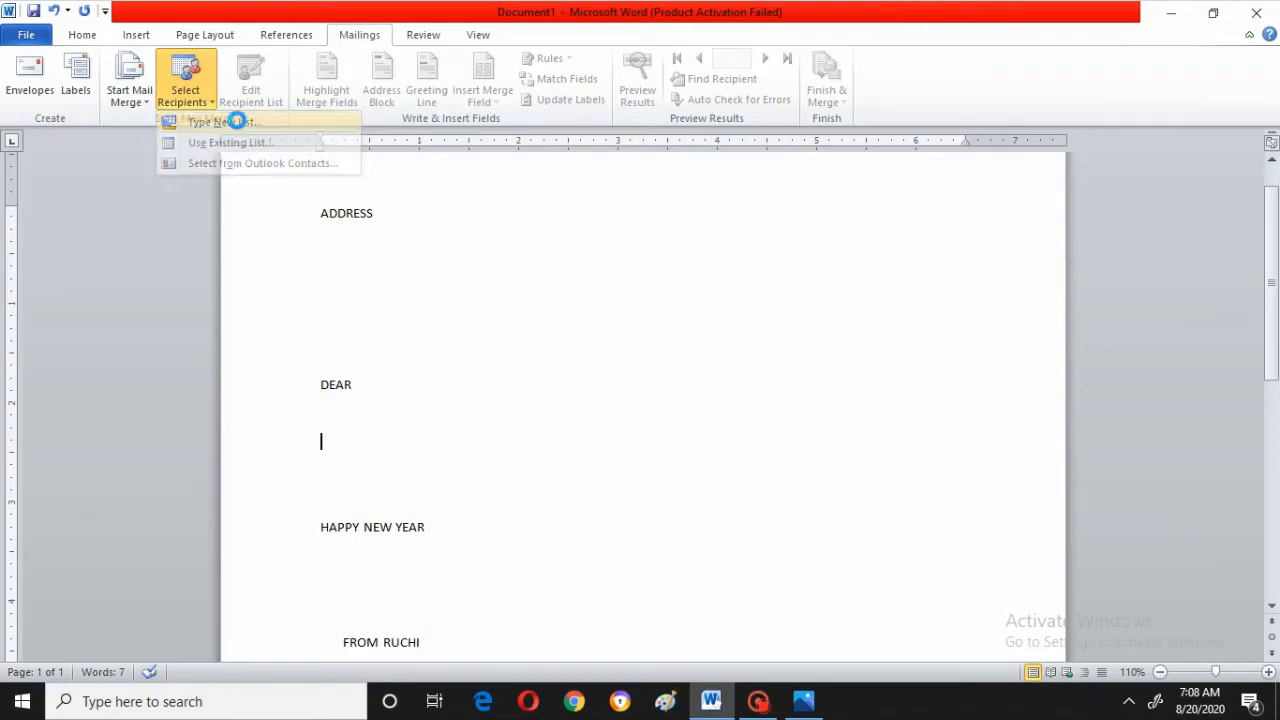
{"action": "left_click", "coordinate": [238, 122]}
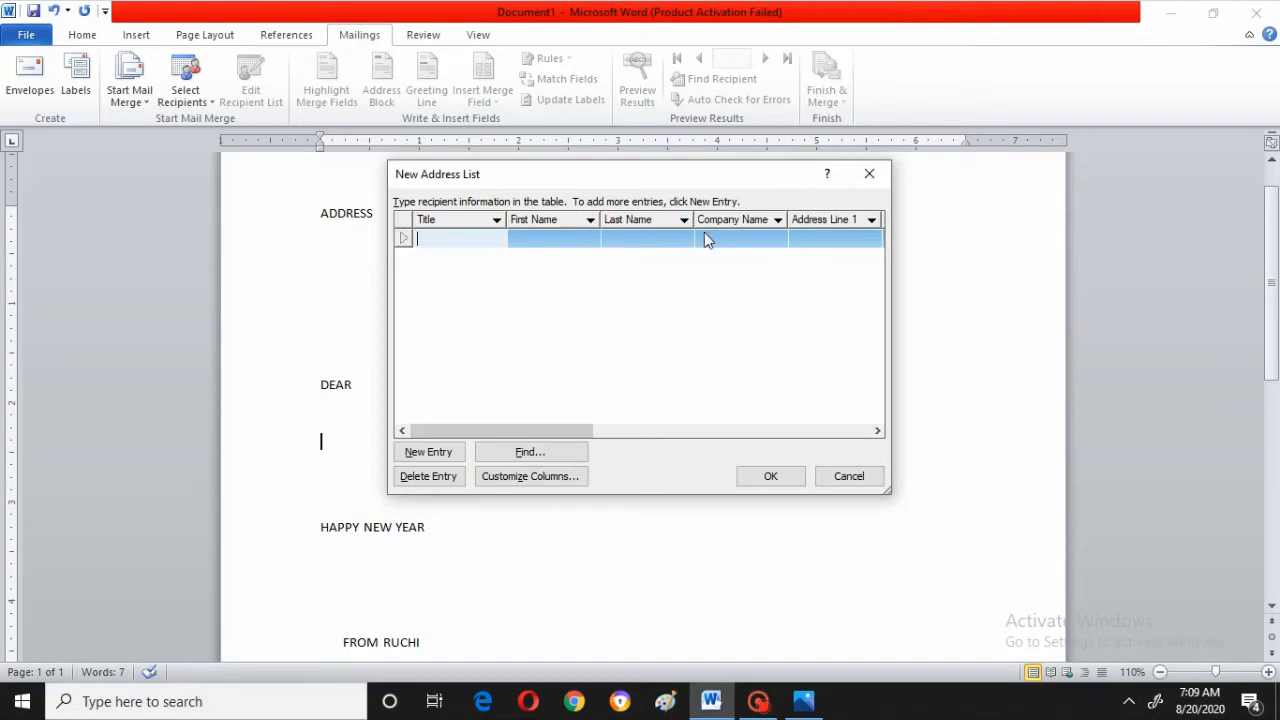
{"action": "key", "text": "super+s"}
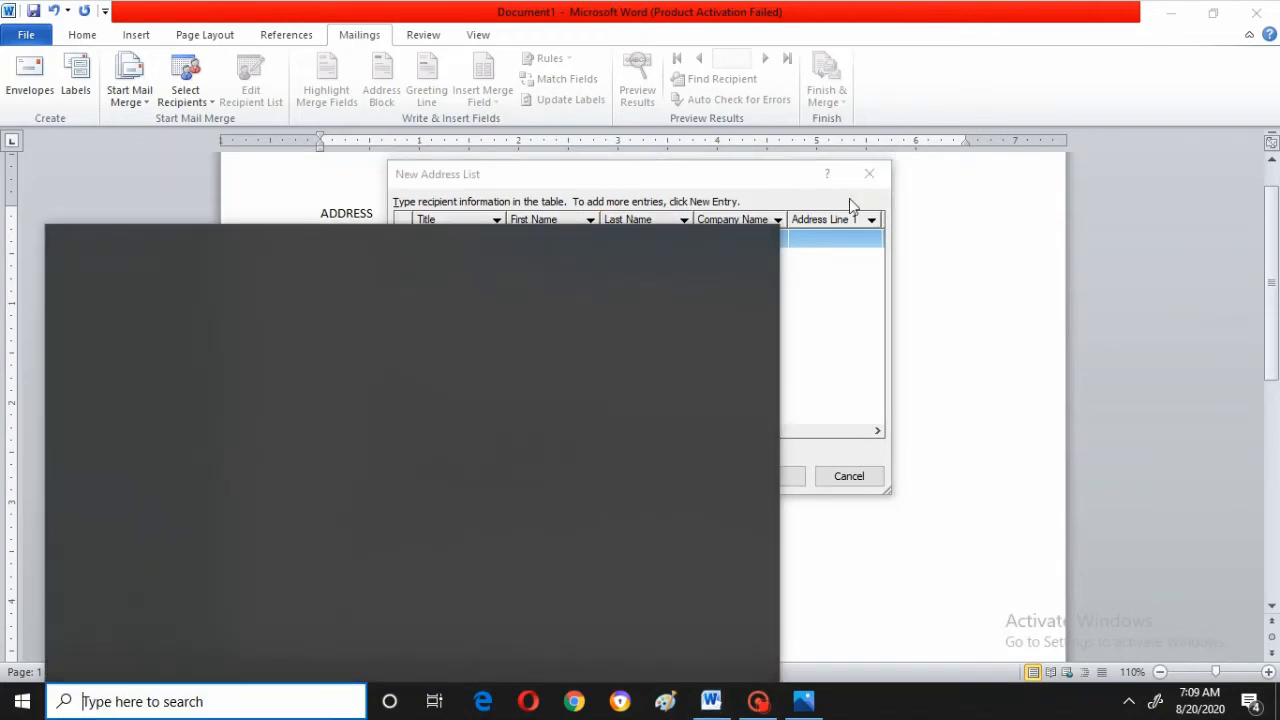
{"action": "left_click", "coordinate": [850, 201]}
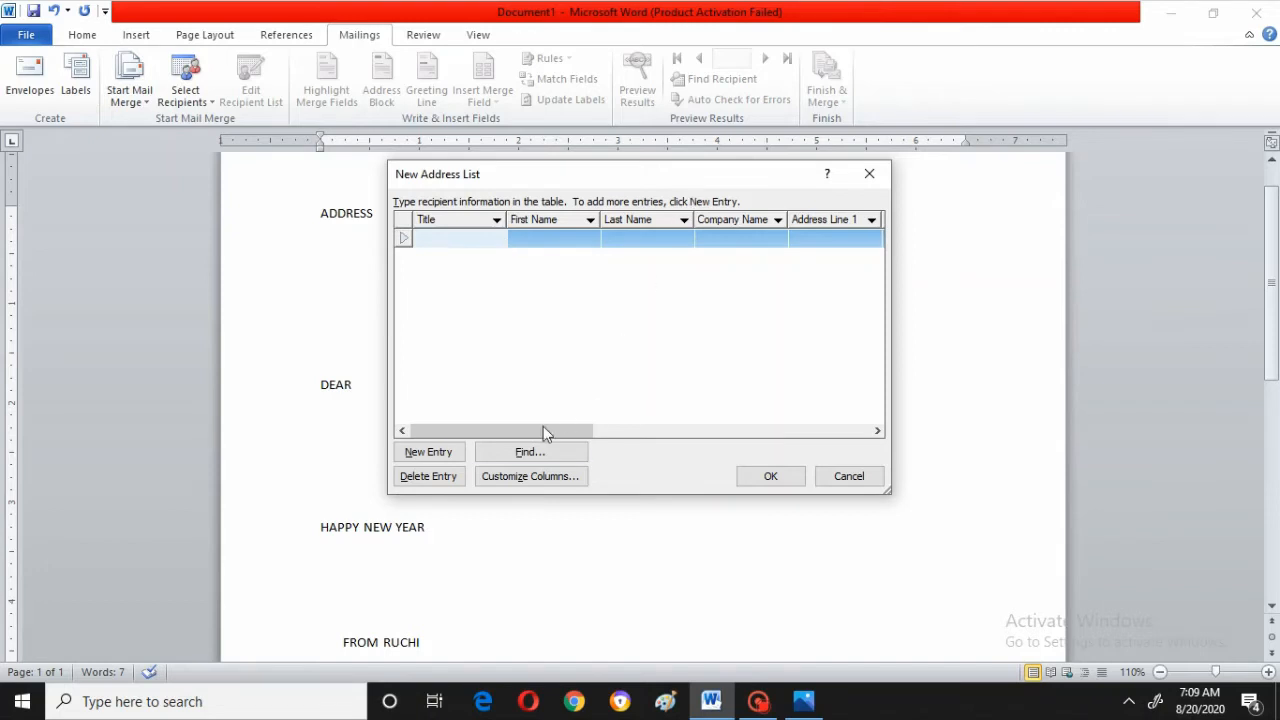
Open the address list column customization and delete the Title and Last Name fields
{"action": "left_click", "coordinate": [532, 478]}
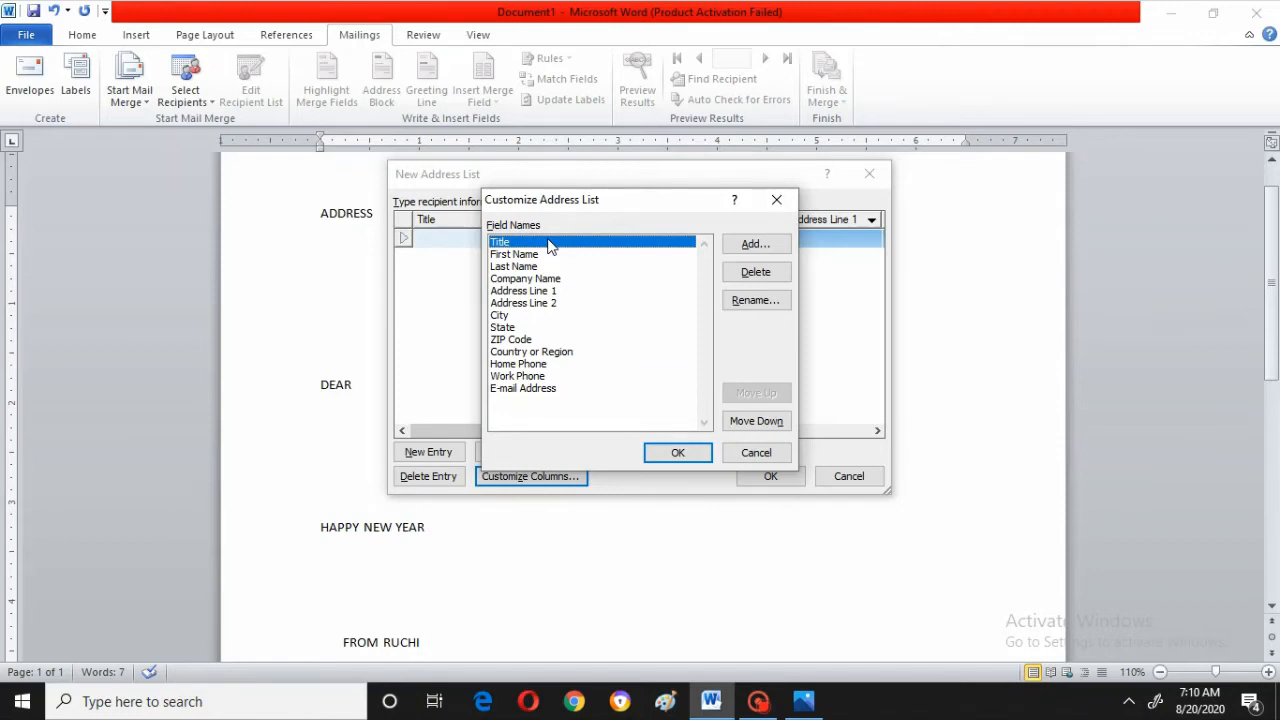
{"action": "left_click", "coordinate": [752, 275]}
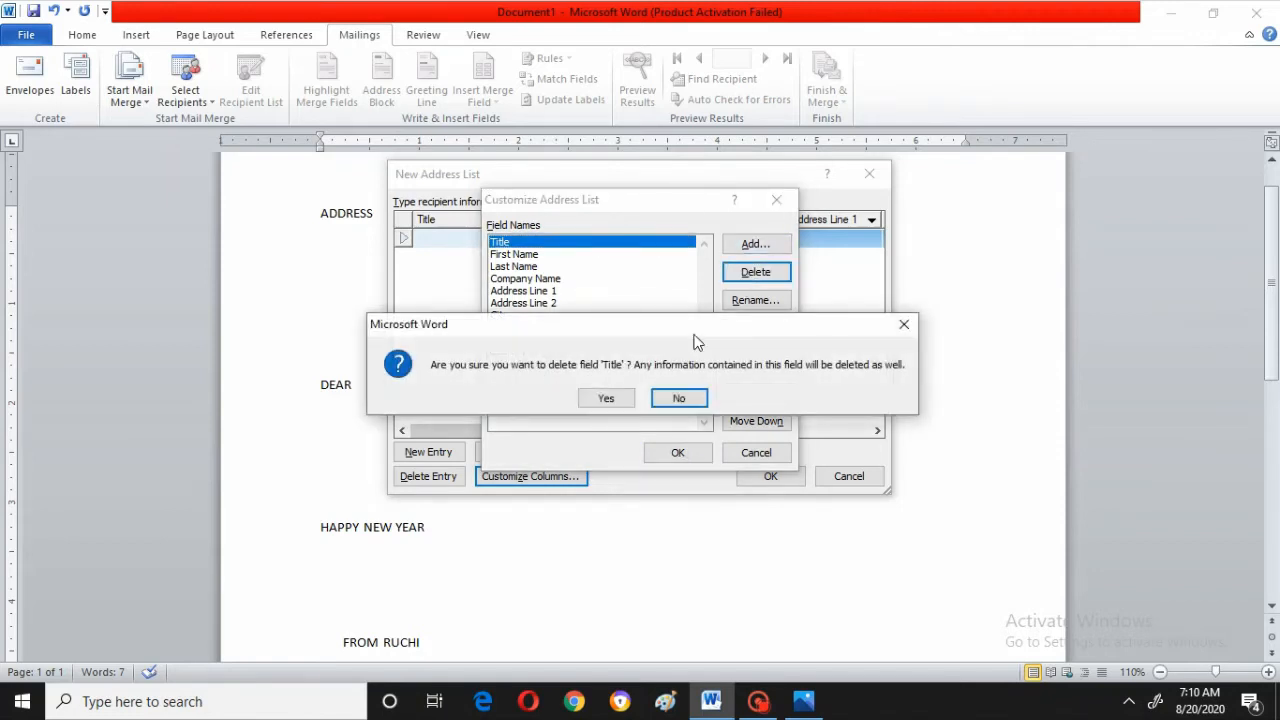
{"action": "left_click", "coordinate": [626, 399]}
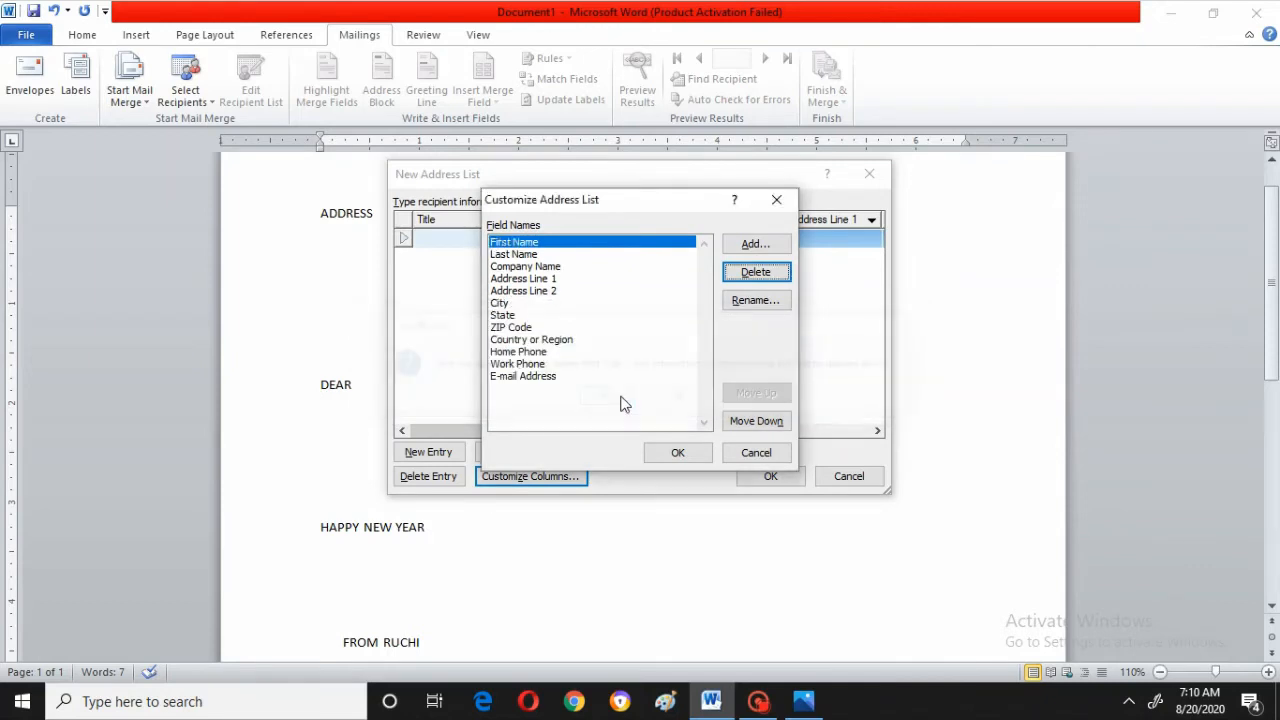
{"action": "left_click", "coordinate": [537, 255]}
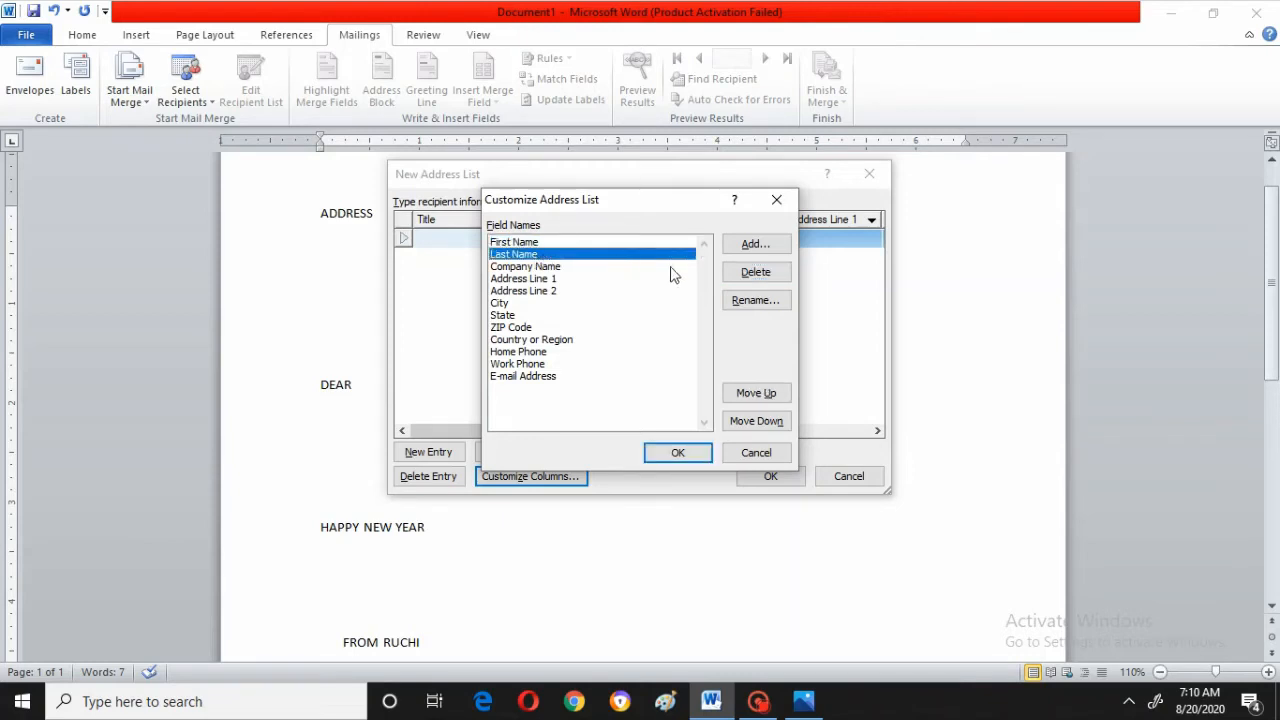
{"action": "left_click", "coordinate": [762, 274]}
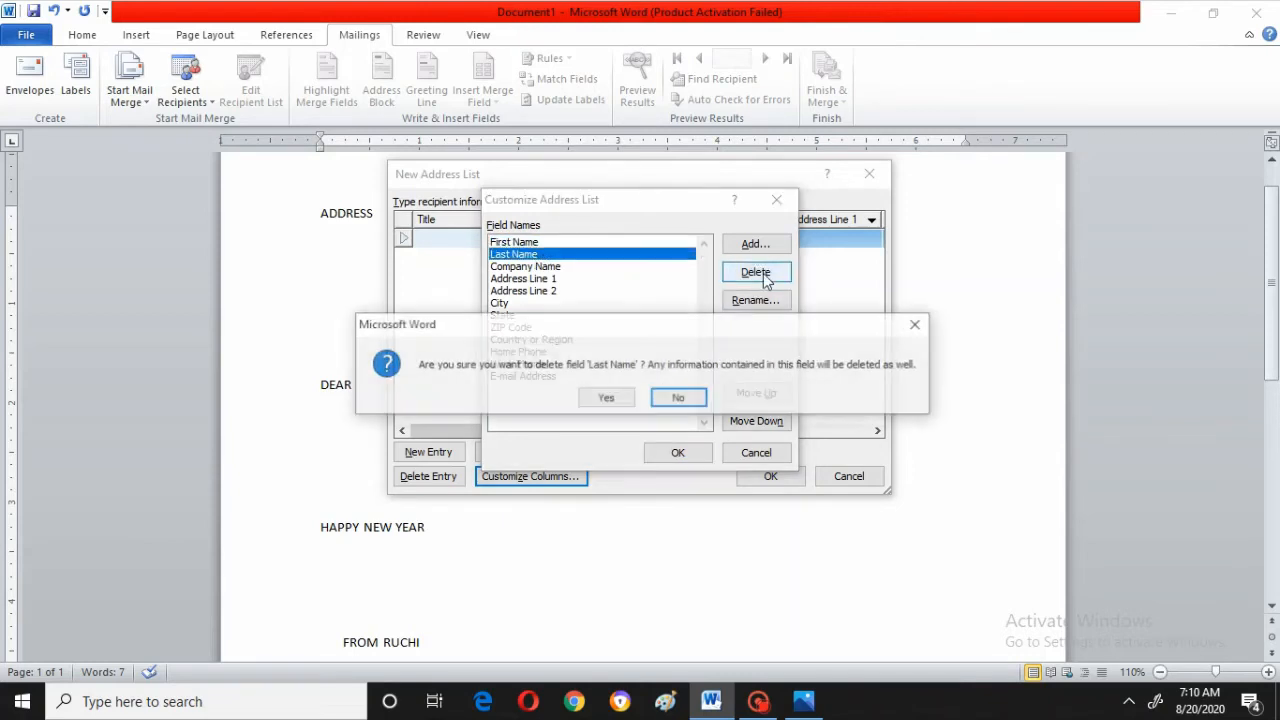
{"action": "left_click", "coordinate": [606, 399]}
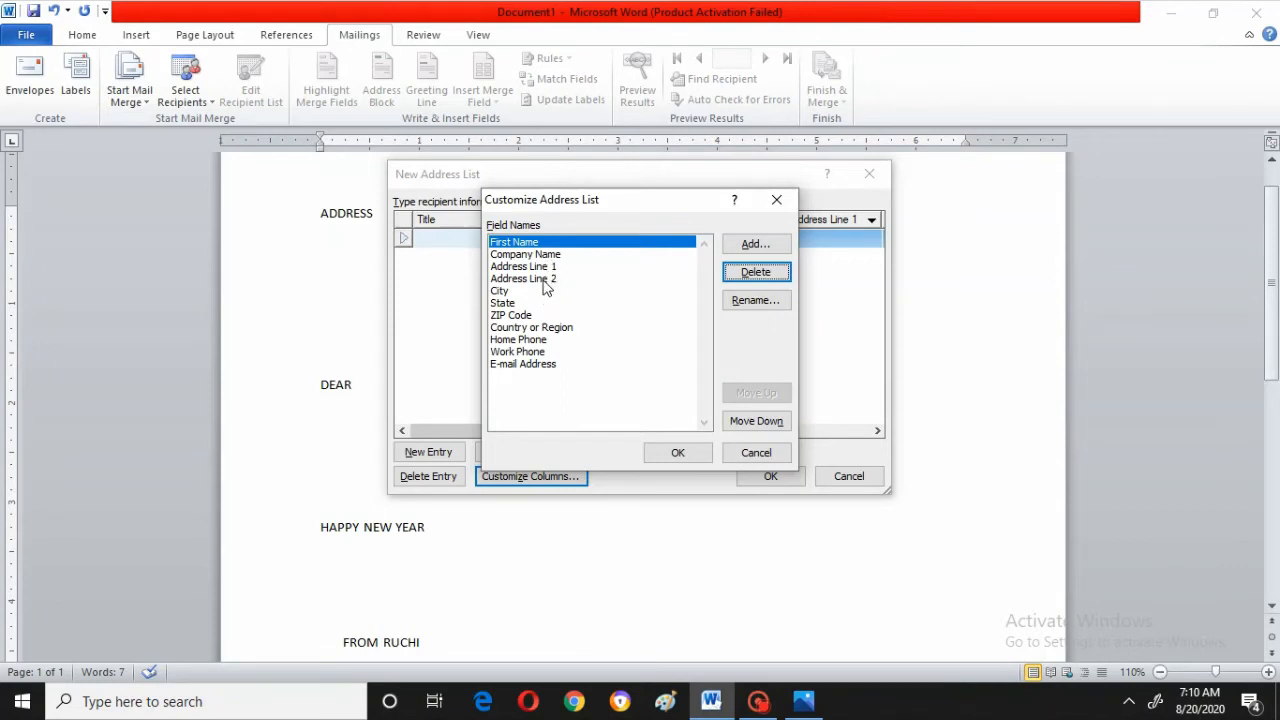
Delete the Address Line 2 and First Name fields from the address list
{"action": "left_click", "coordinate": [546, 285]}
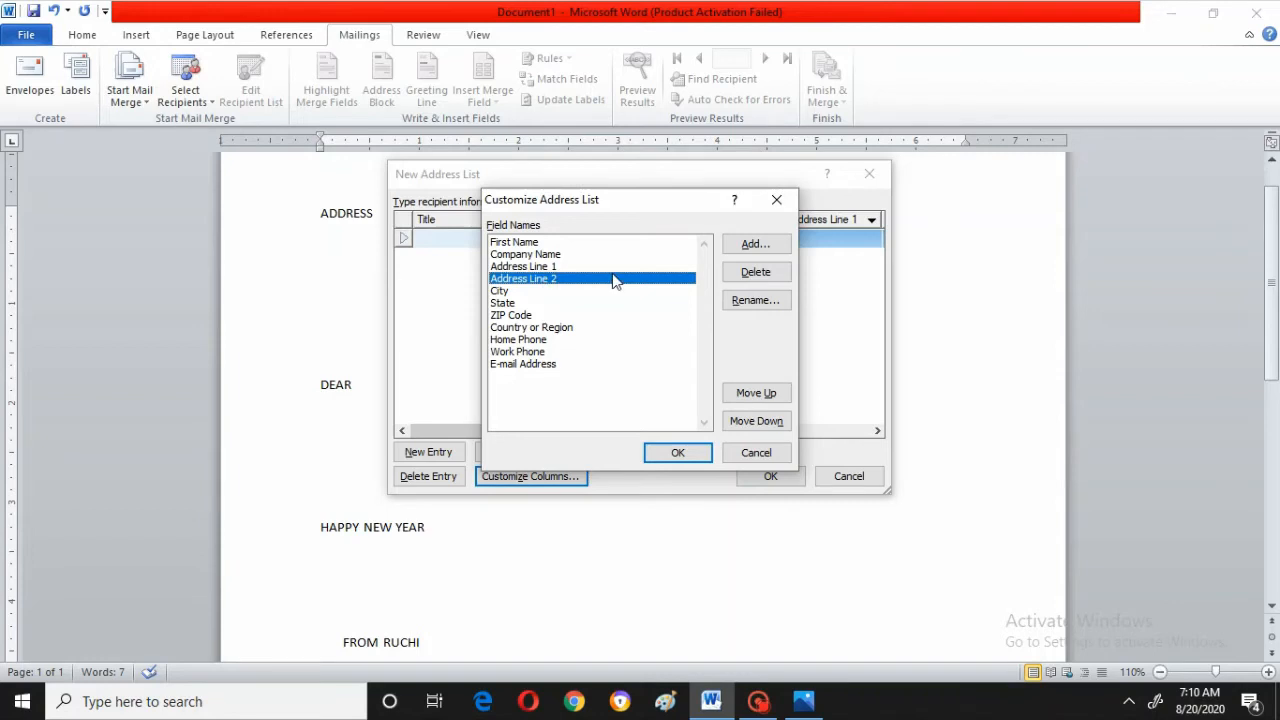
{"action": "left_click", "coordinate": [745, 280]}
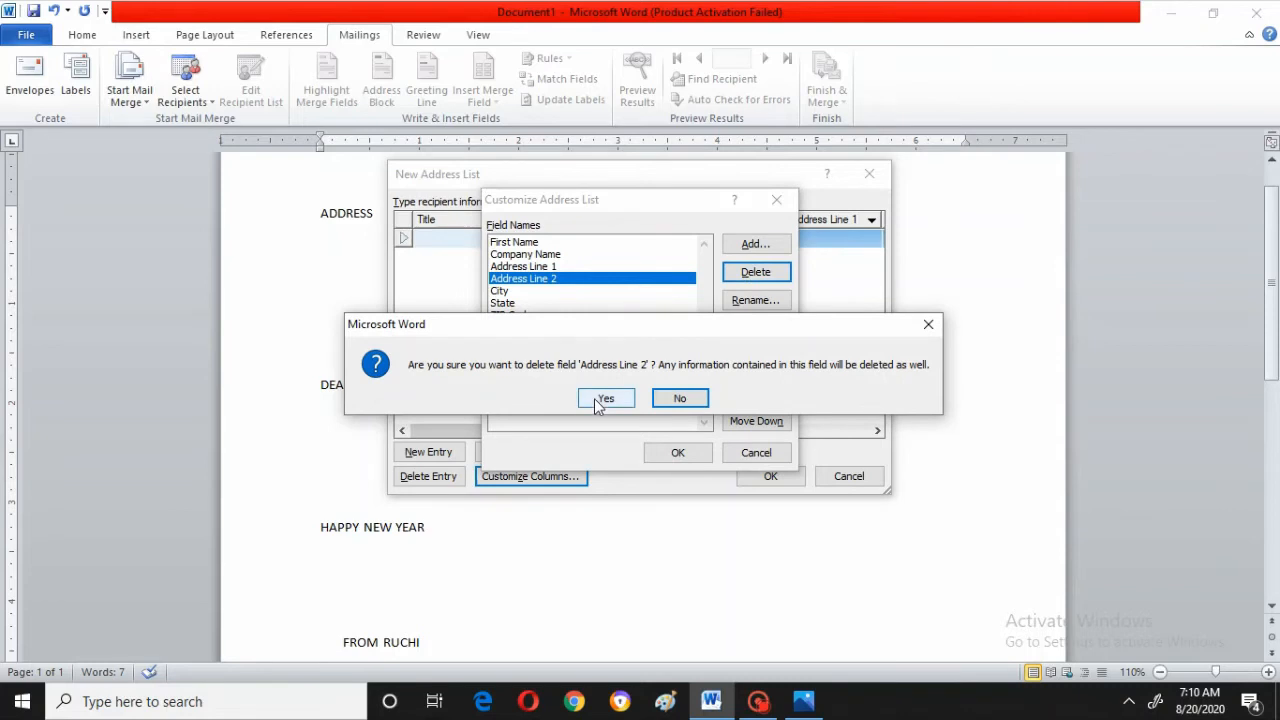
{"action": "left_click", "coordinate": [603, 399]}
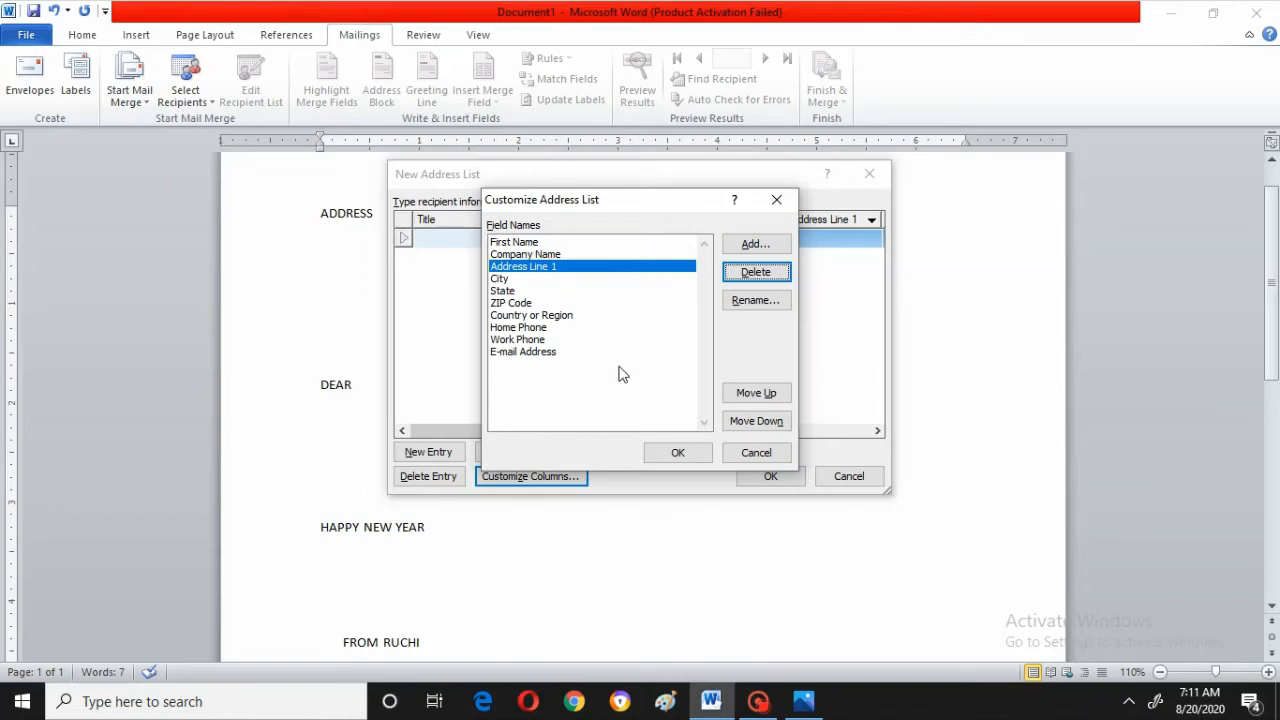
{"action": "left_click", "coordinate": [536, 243]}
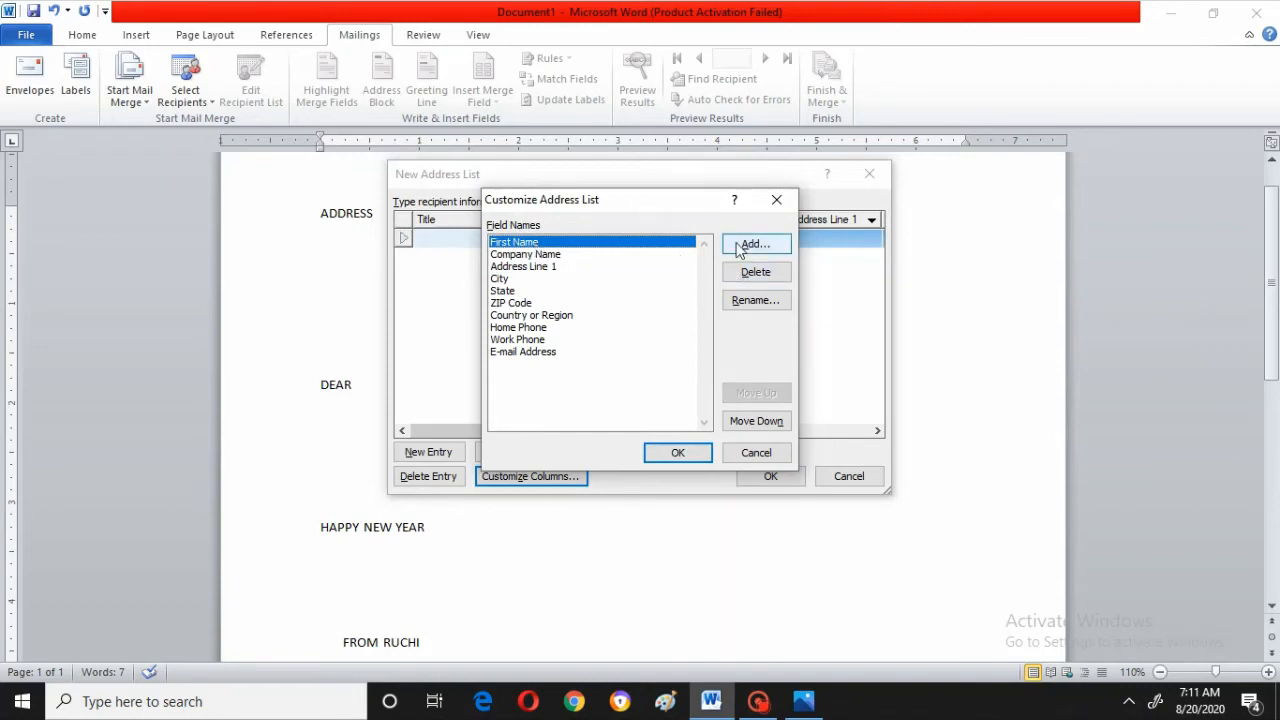
{"action": "left_click", "coordinate": [755, 273]}
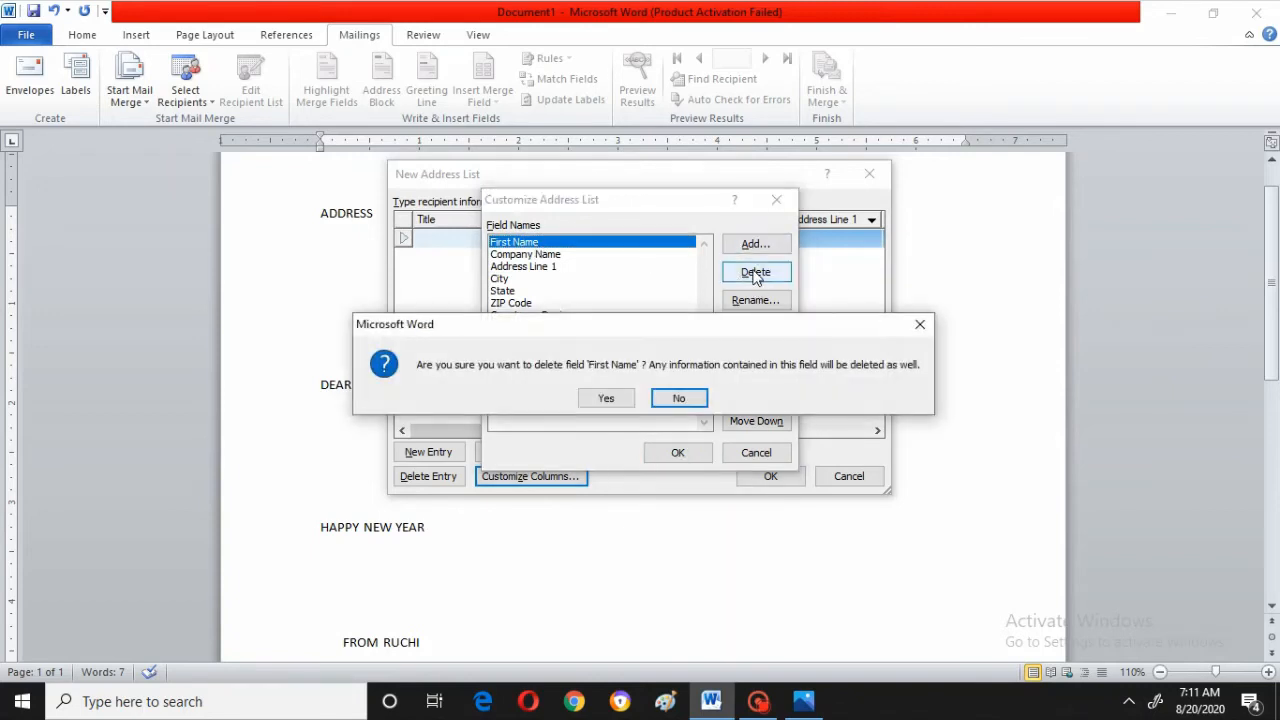
{"action": "left_click", "coordinate": [606, 399]}
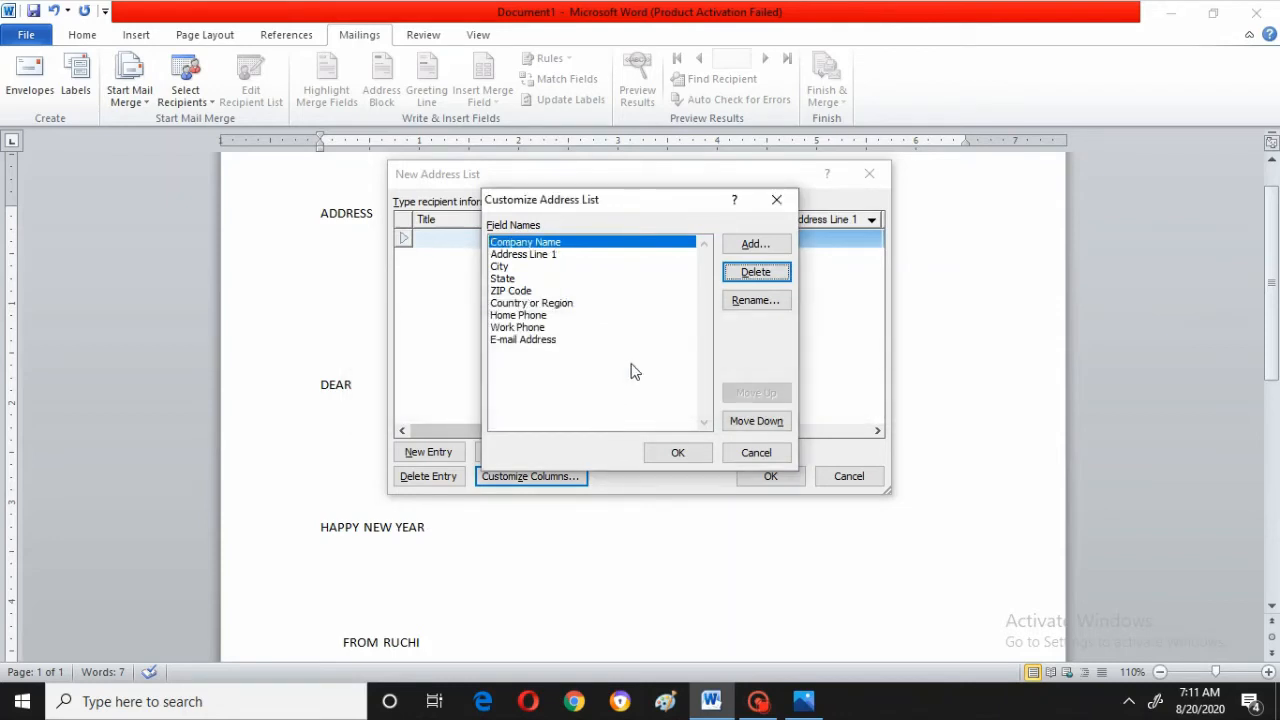
Add a new field named NAME and confirm the customized columns
{"action": "left_click", "coordinate": [753, 246]}
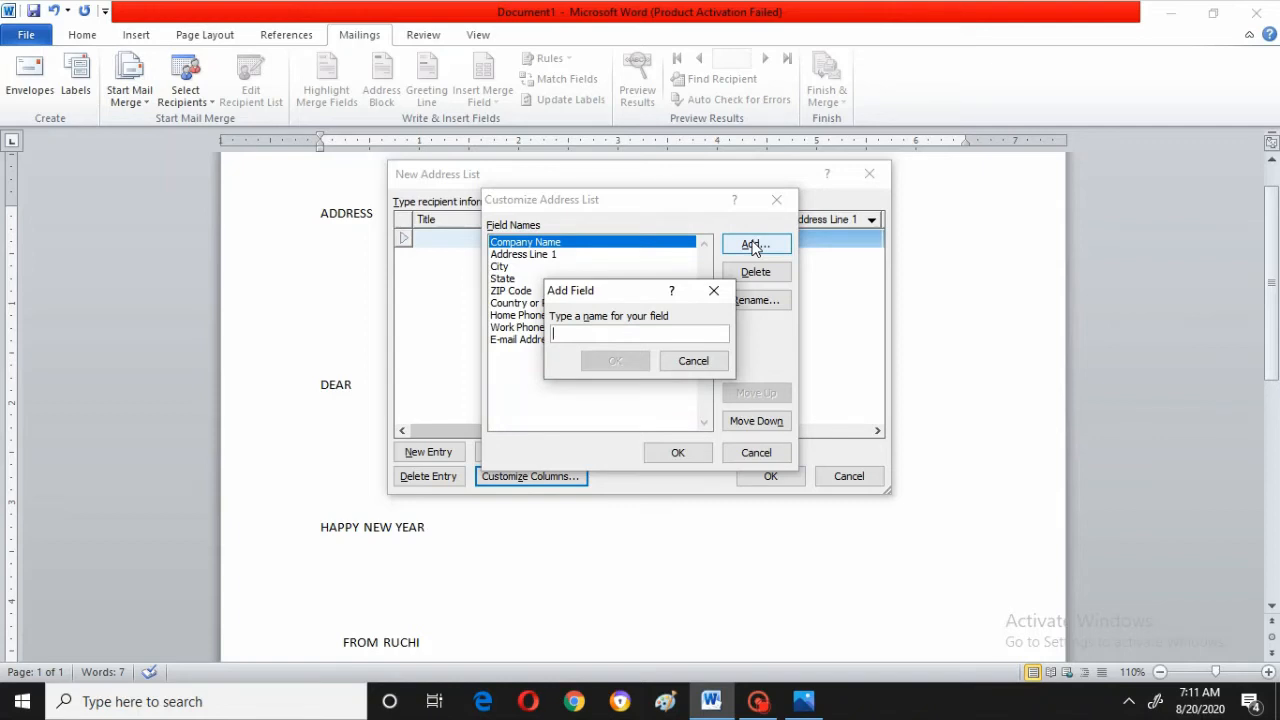
{"action": "type", "text": "N"}
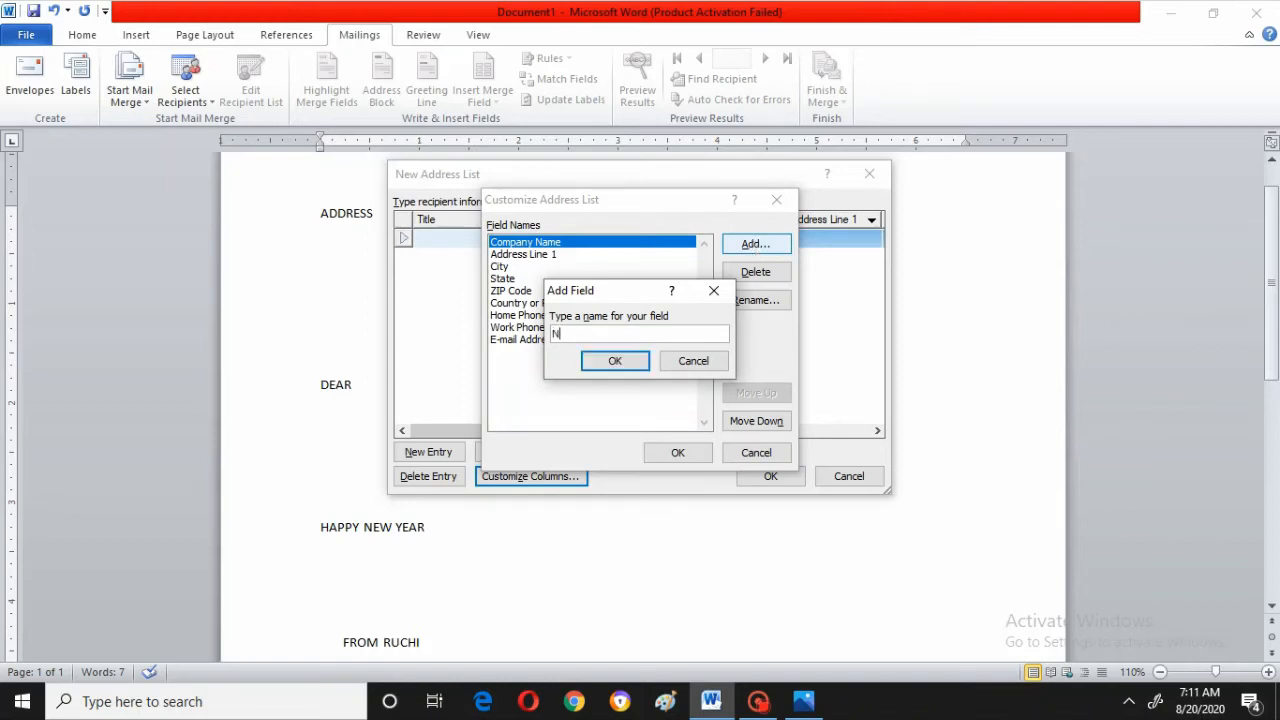
{"action": "type", "text": "AME"}
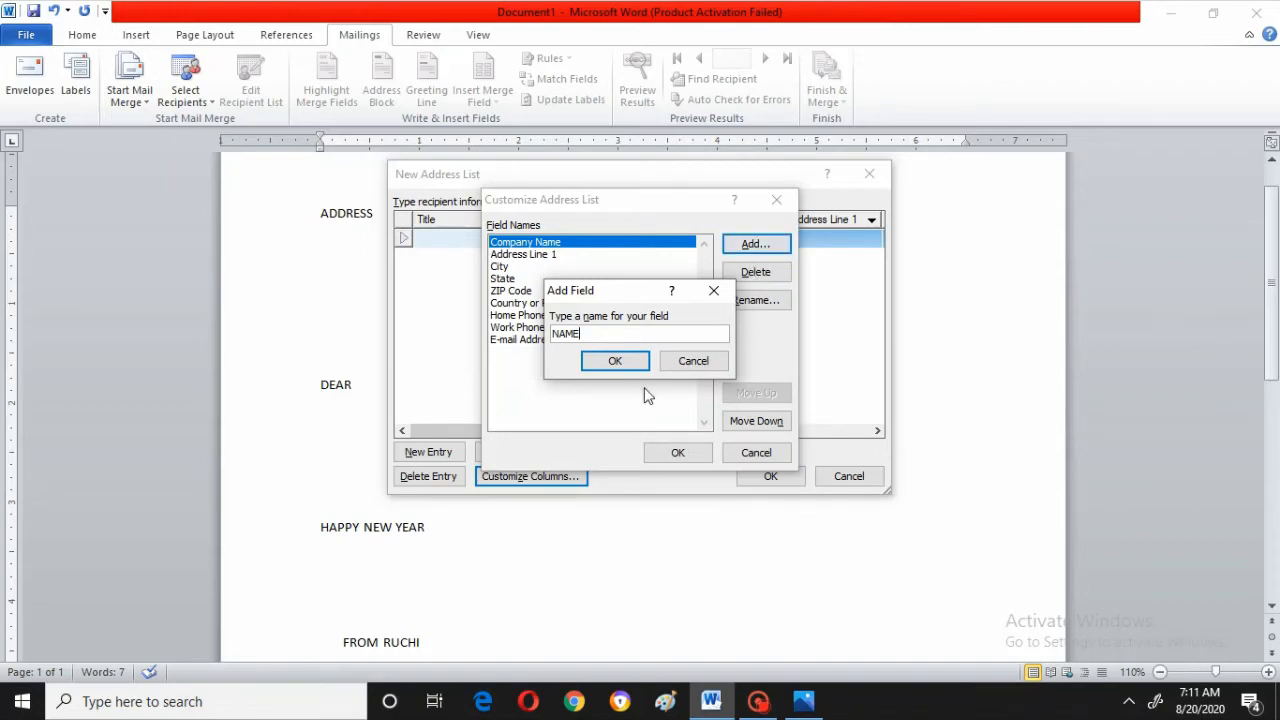
{"action": "left_click", "coordinate": [622, 364]}
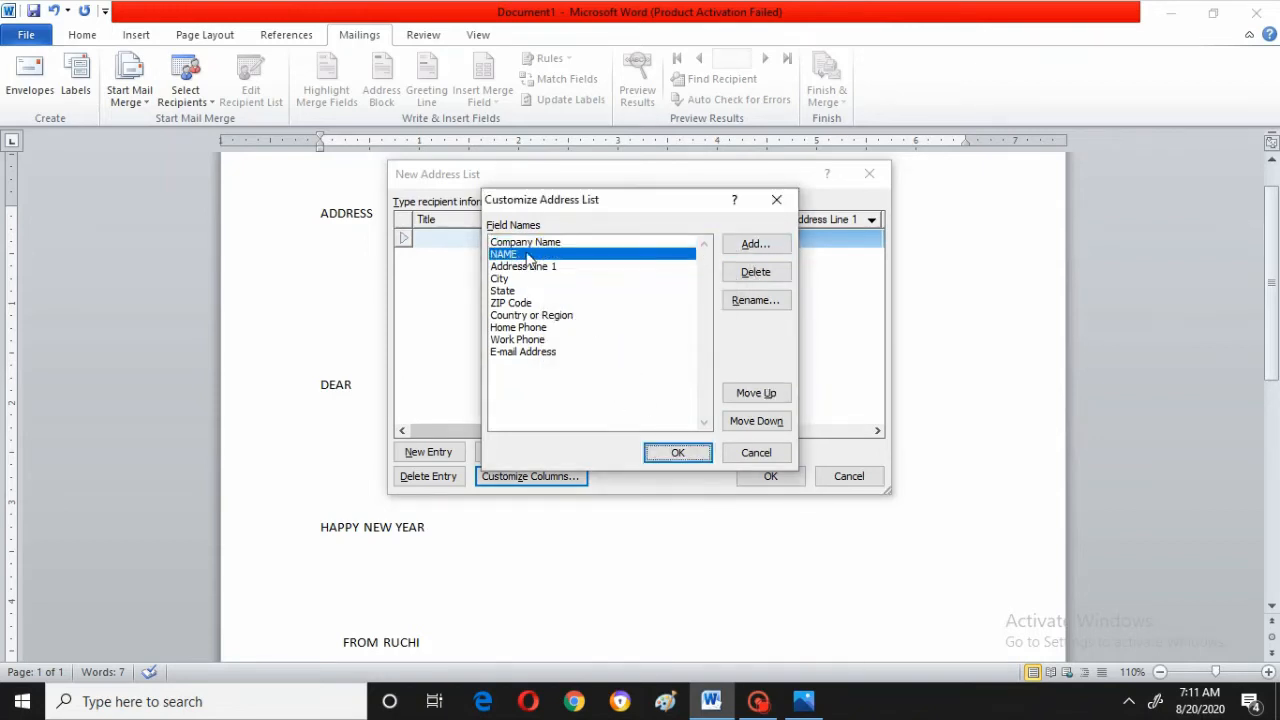
{"action": "left_click", "coordinate": [676, 455]}
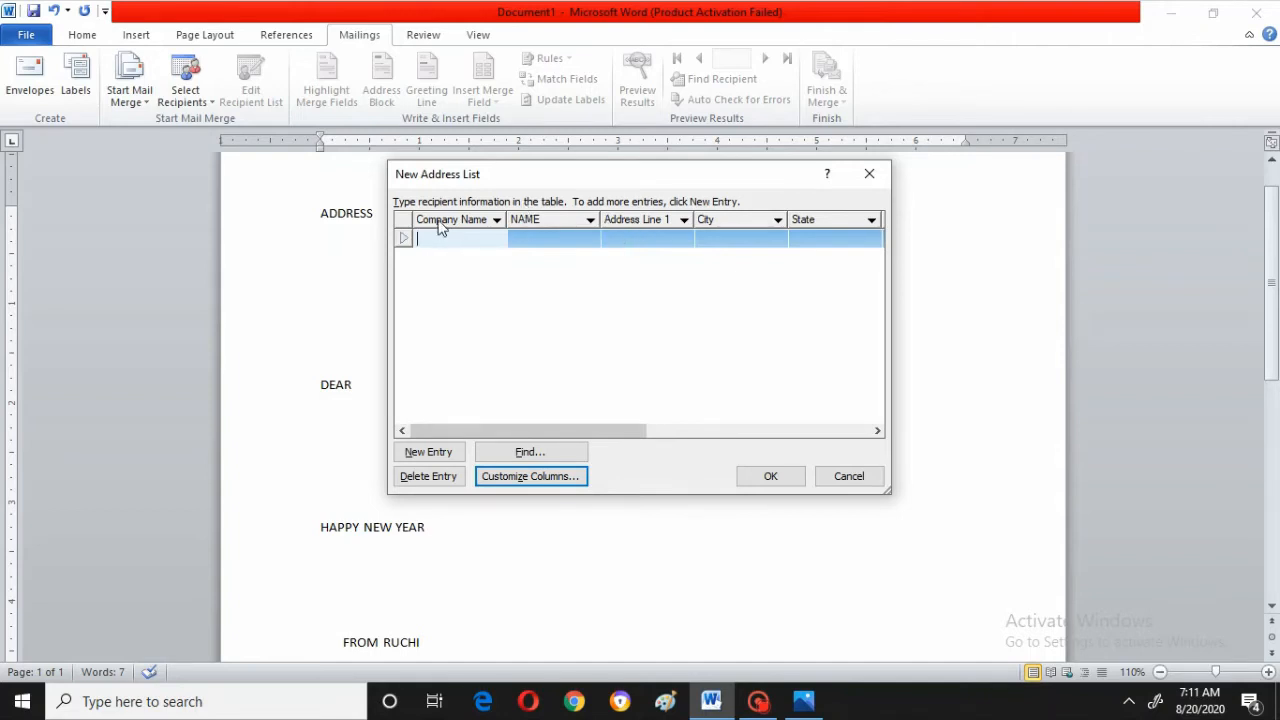
Fill in the first recipient's name, address line, city and state in the new address list row
{"action": "key", "text": "Tab"}
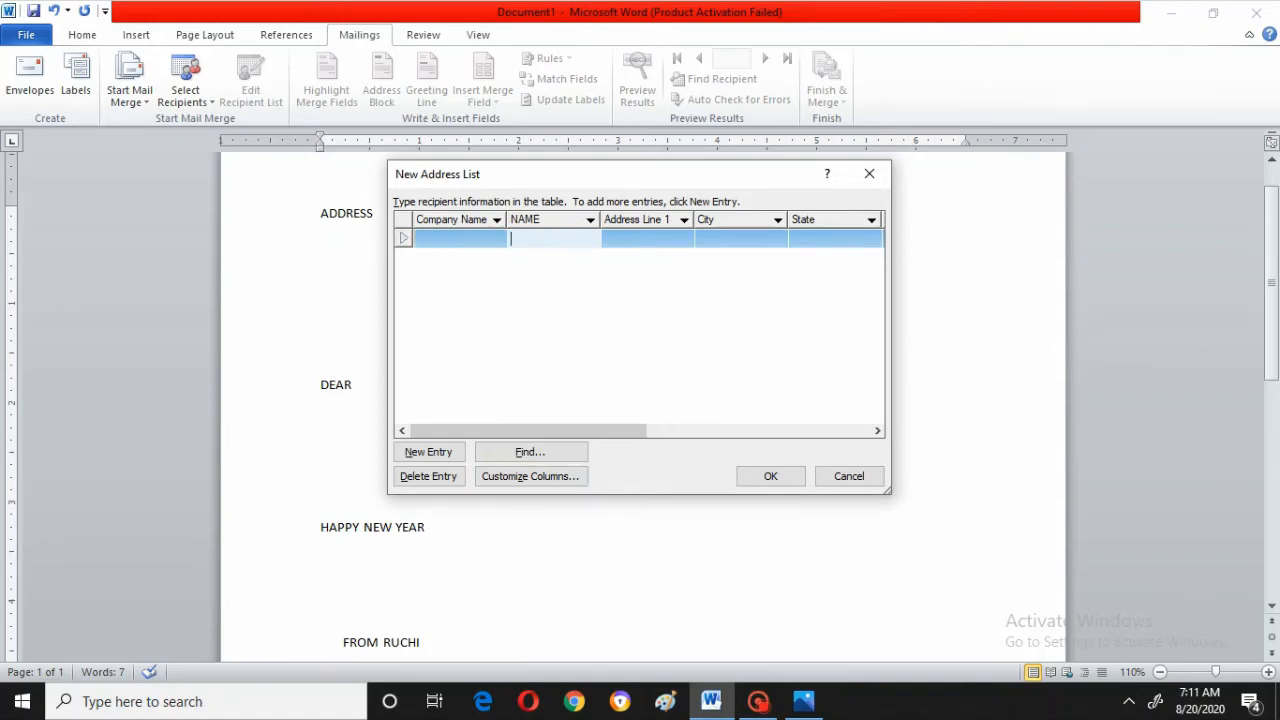
{"action": "type", "text": "SANDY"}
{"action": "key", "text": "Tab"}
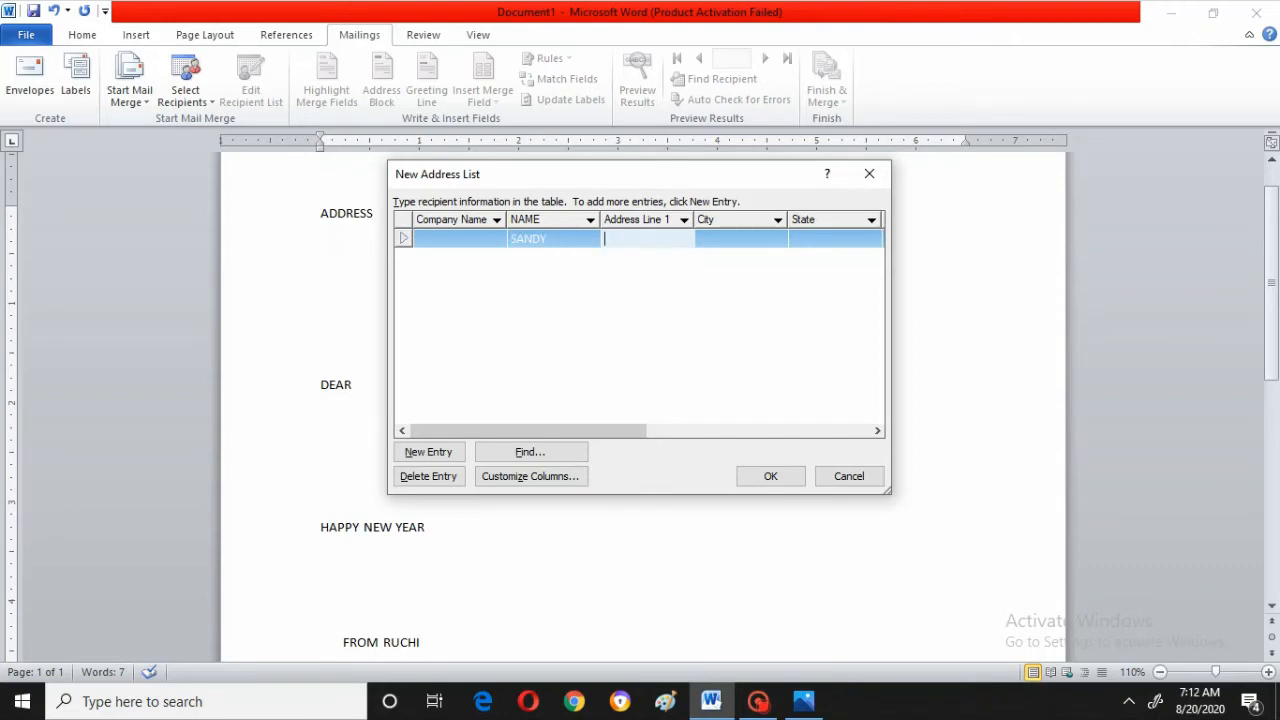
{"action": "type", "text": "2-456"}
{"action": "key", "text": "Tab"}
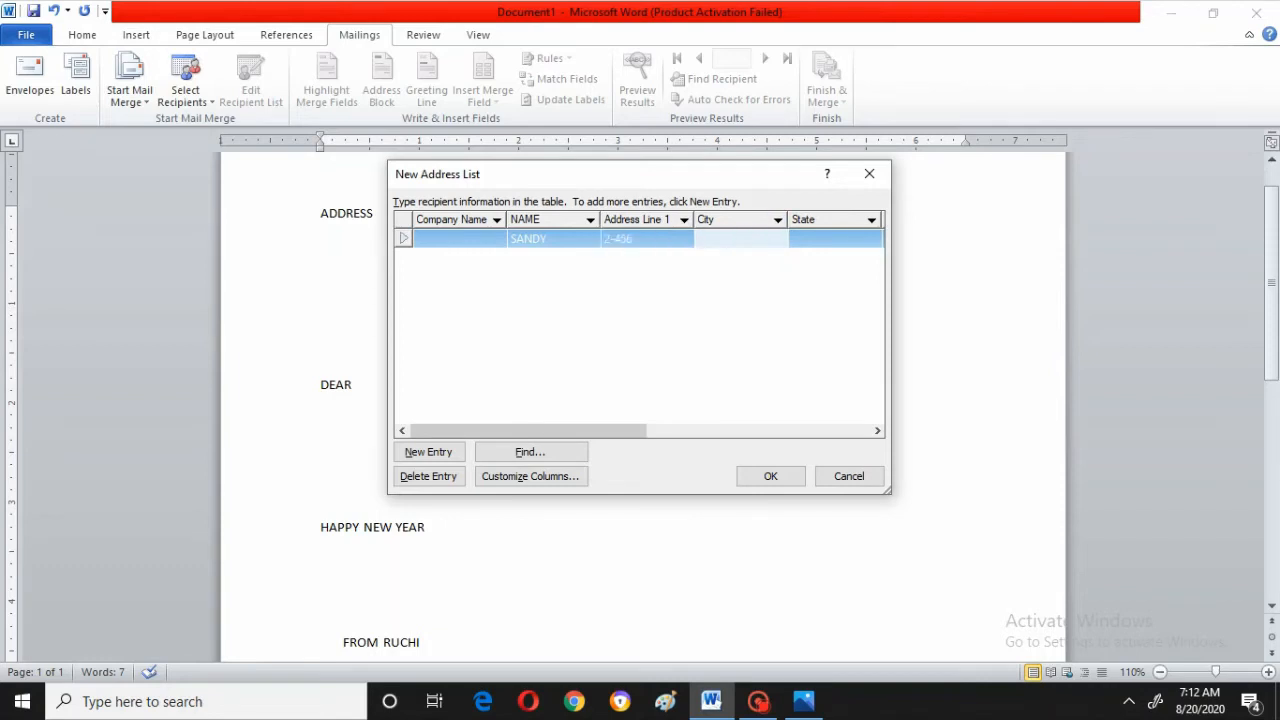
{"action": "type", "text": "MUMBAI"}
{"action": "left_click", "coordinate": [828, 243]}
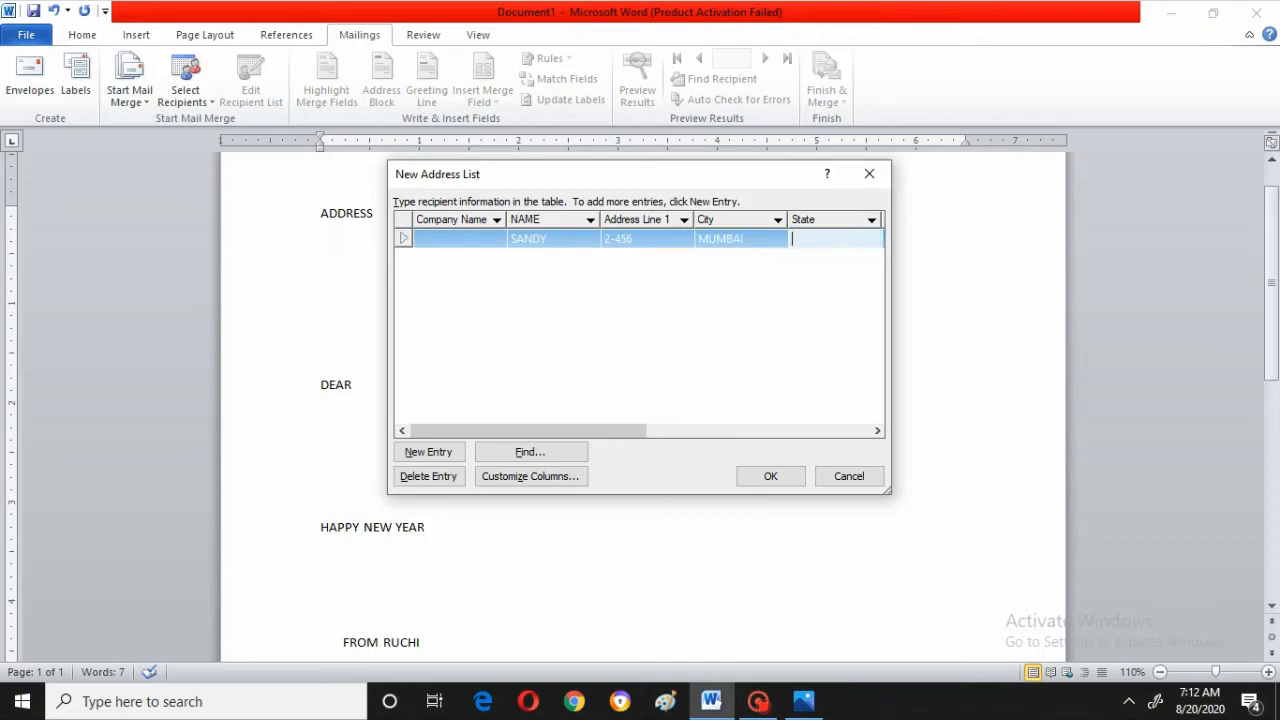
{"action": "type", "text": "MAHARASHTRA"}
Enter the first recipient's country and home phone number
{"action": "left_click", "coordinate": [877, 431]}
{"action": "left_click", "coordinate": [877, 431]}
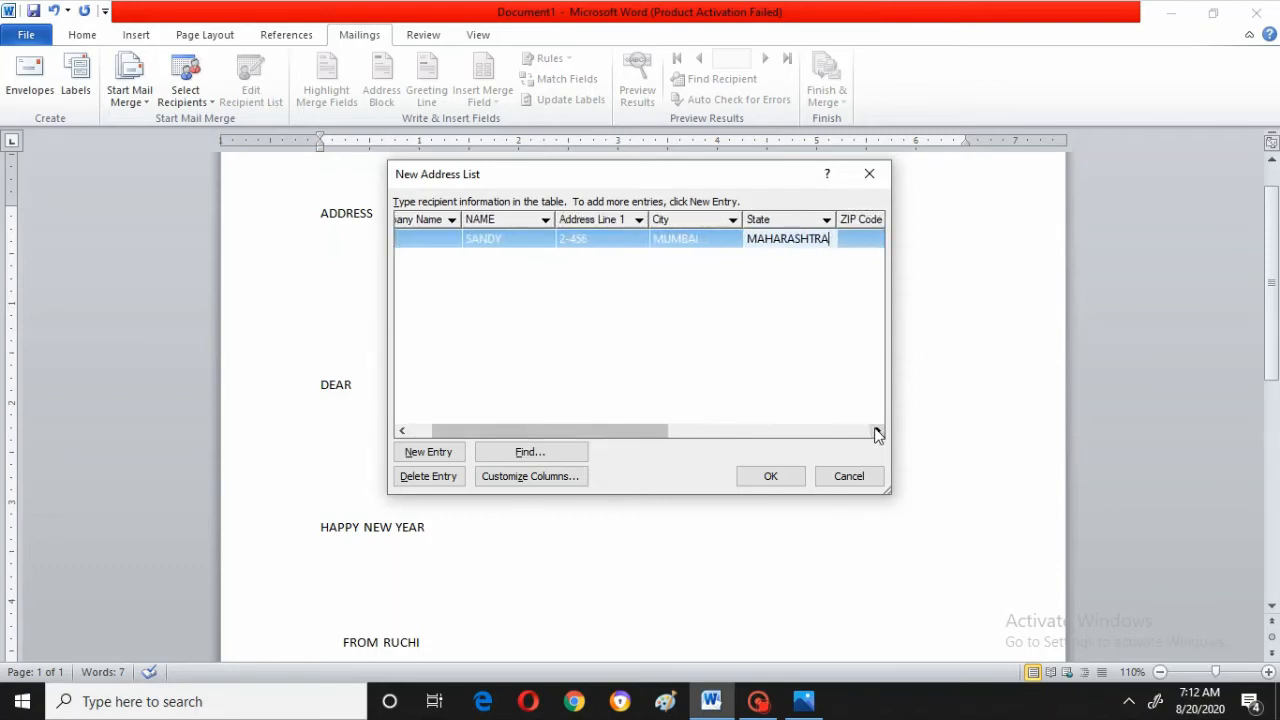
{"action": "left_click", "coordinate": [877, 431]}
{"action": "left_click", "coordinate": [877, 431]}
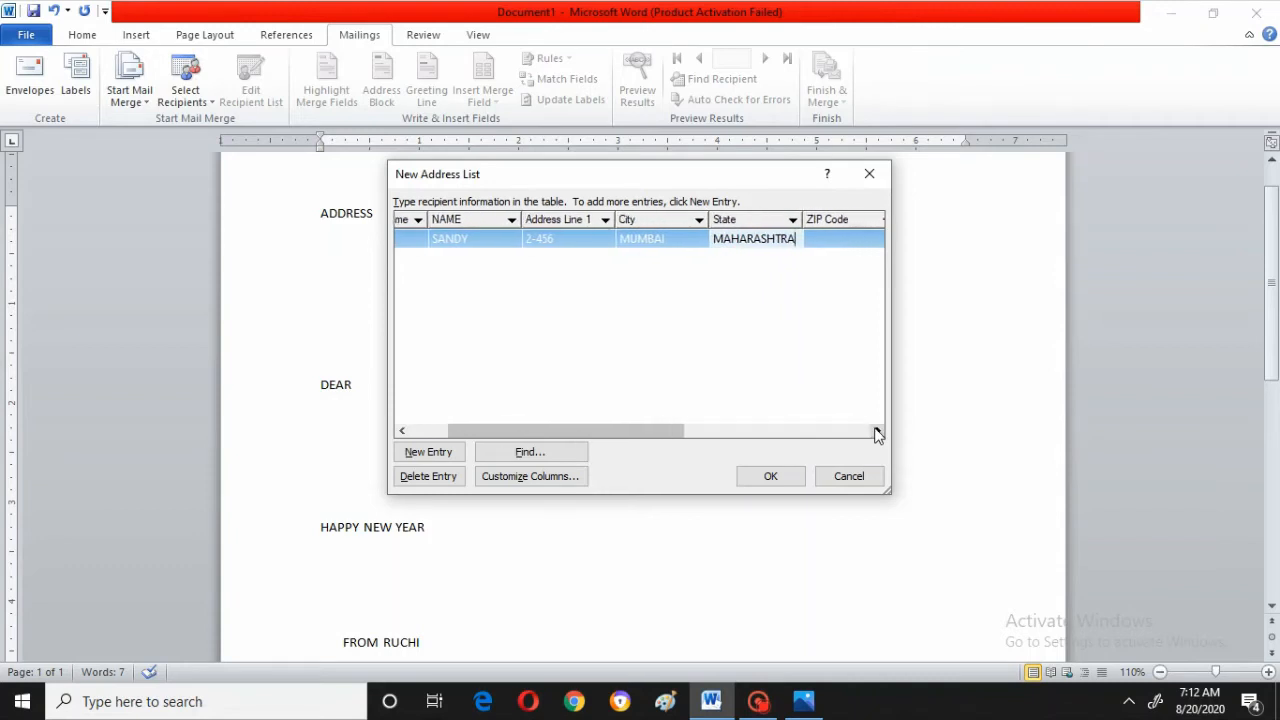
{"action": "left_click", "coordinate": [877, 431]}
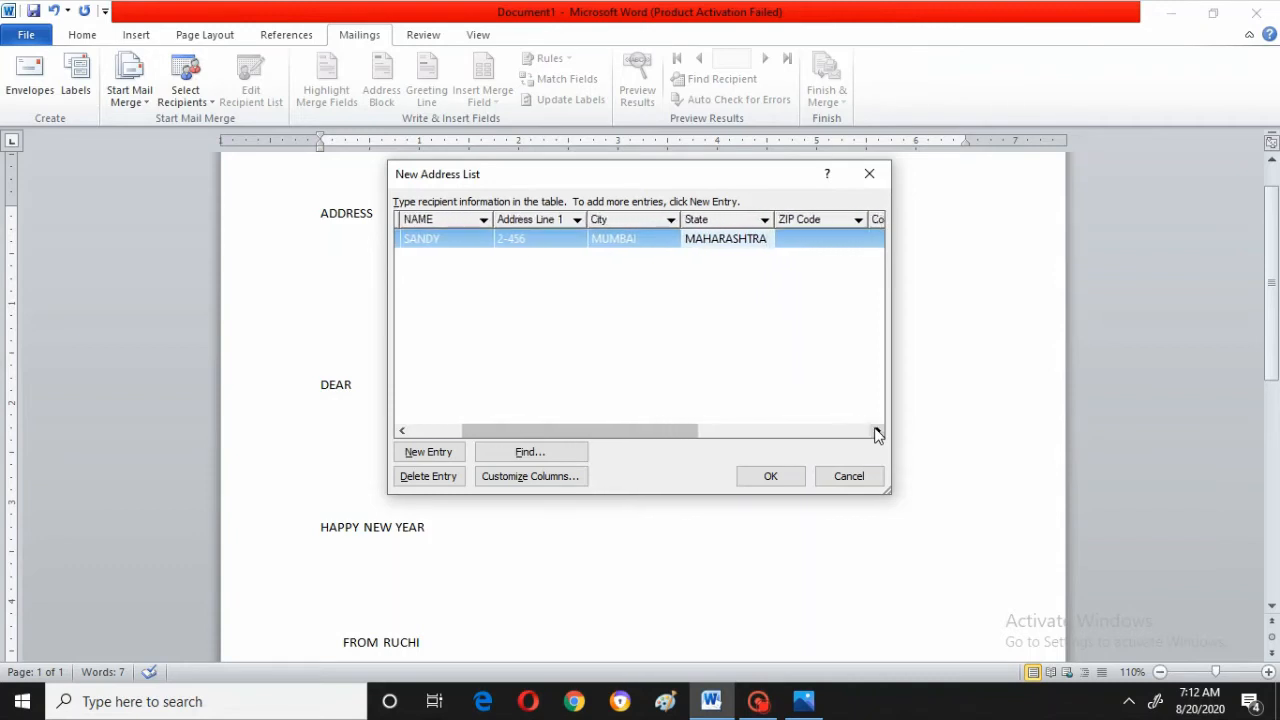
{"action": "left_click", "coordinate": [877, 431]}
{"action": "left_click", "coordinate": [877, 431]}
{"action": "left_click", "coordinate": [877, 431]}
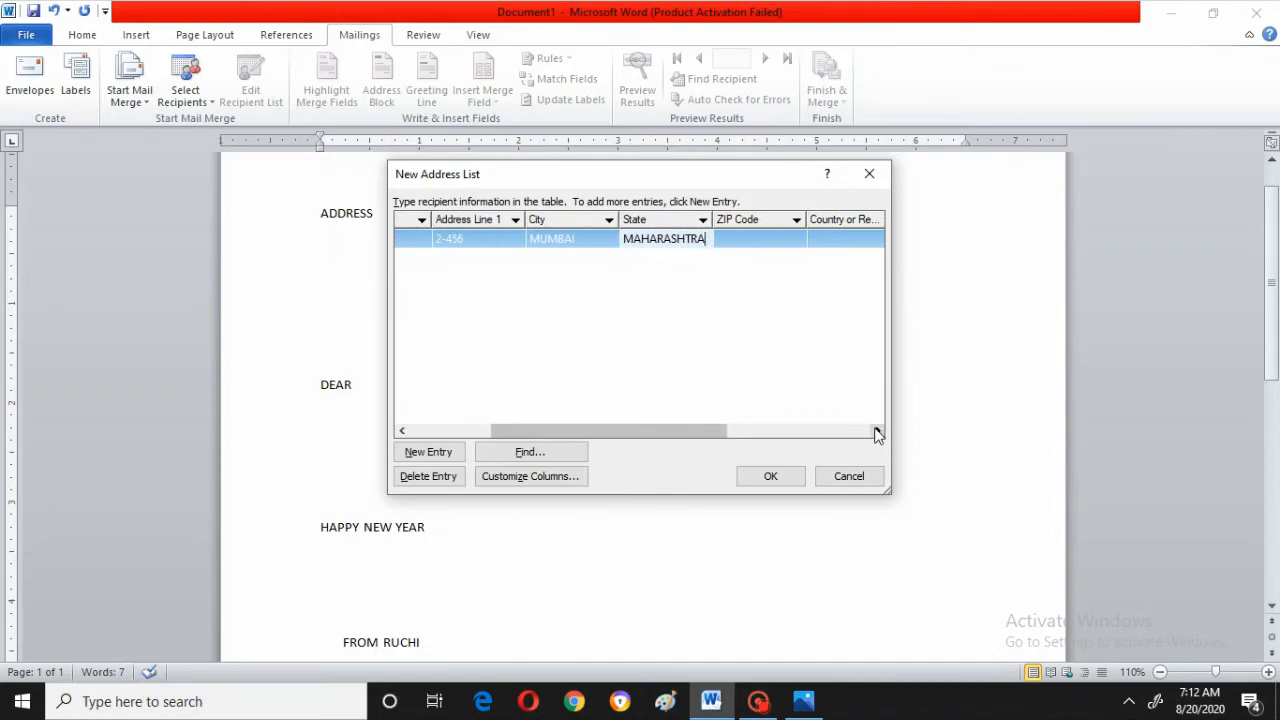
{"action": "left_click", "coordinate": [877, 431]}
{"action": "left_click", "coordinate": [877, 431]}
{"action": "left_click", "coordinate": [877, 431]}
{"action": "left_click", "coordinate": [877, 431]}
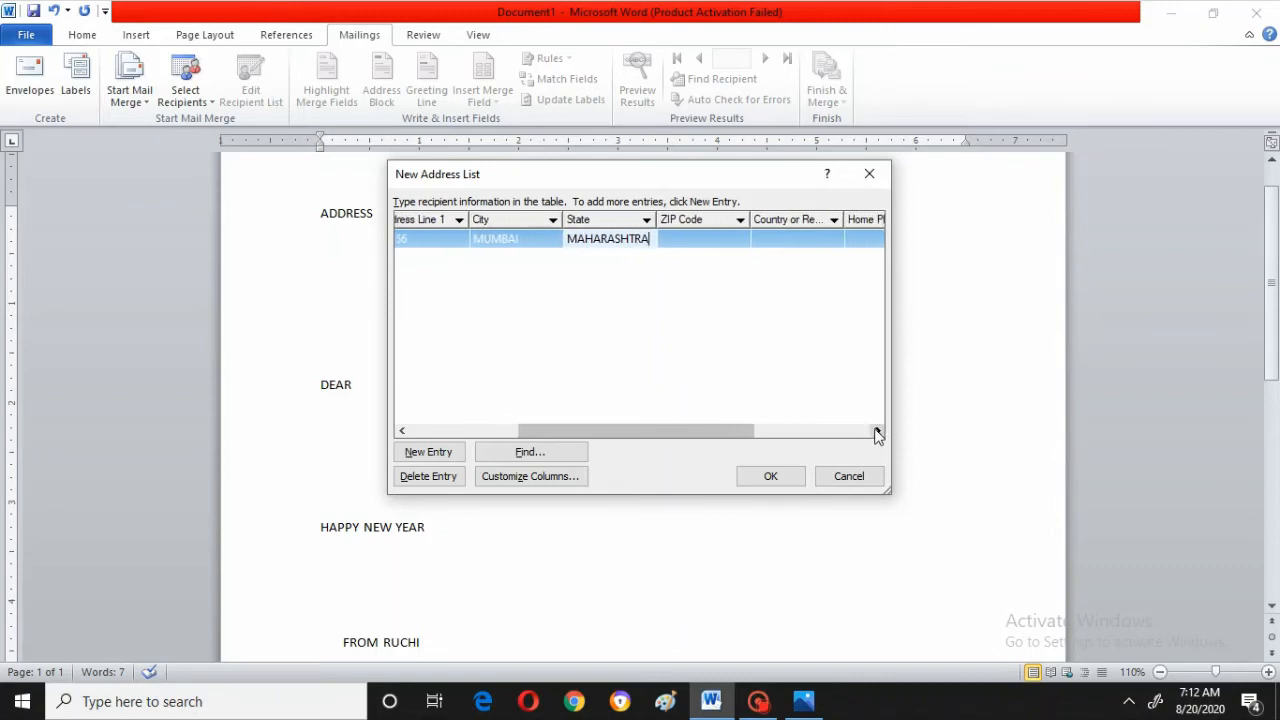
{"action": "left_click", "coordinate": [877, 431]}
{"action": "left_click", "coordinate": [877, 431]}
{"action": "left_click", "coordinate": [877, 431]}
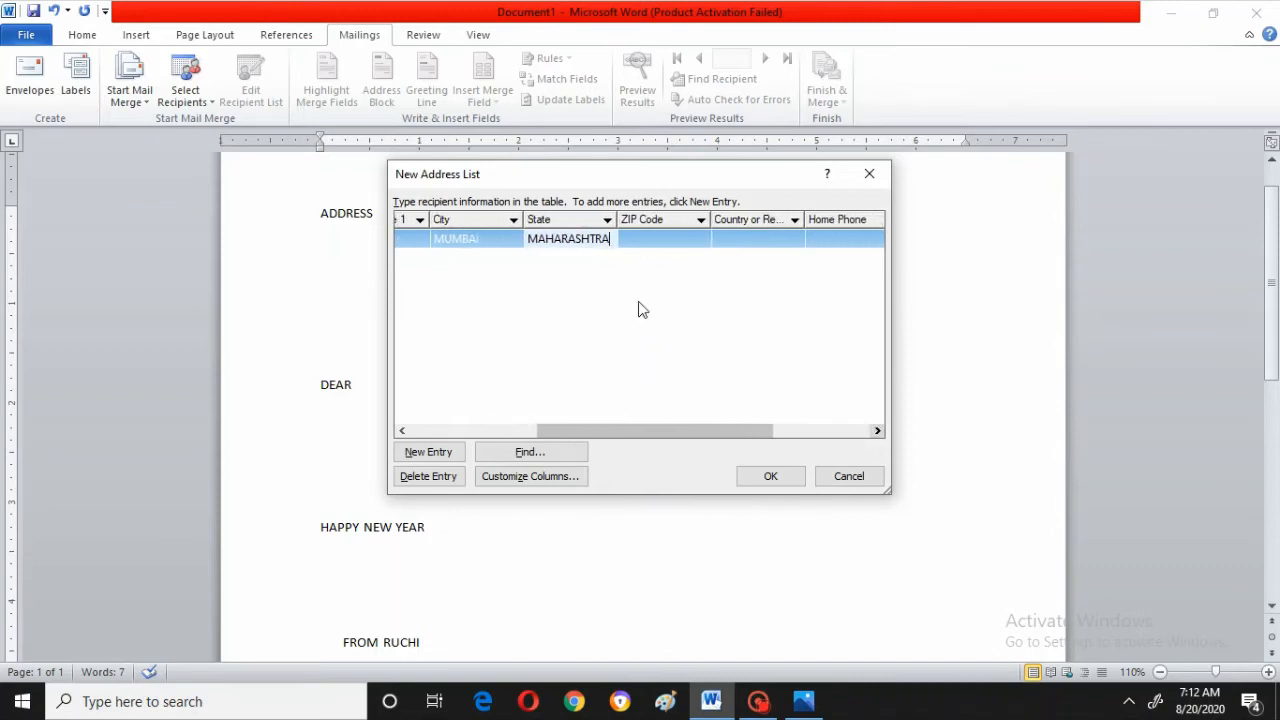
{"action": "left_click", "coordinate": [729, 240]}
{"action": "type", "text": "INDIA"}
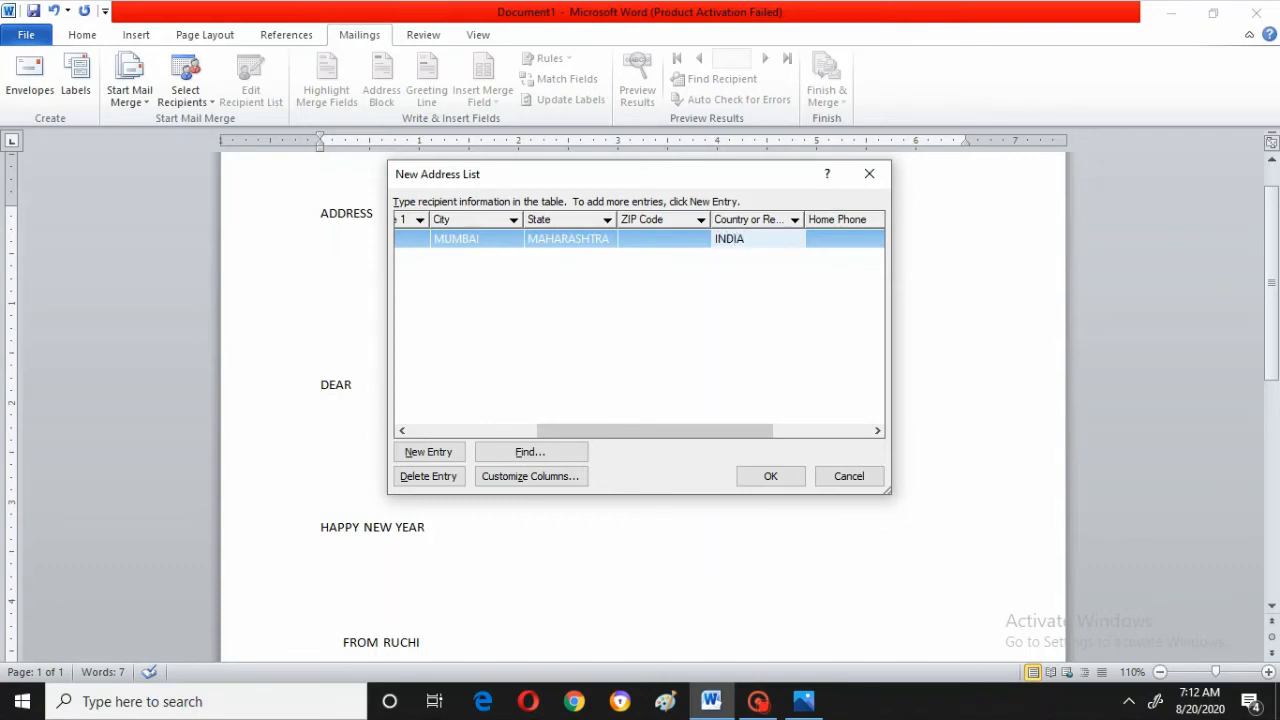
{"action": "left_click", "coordinate": [829, 240]}
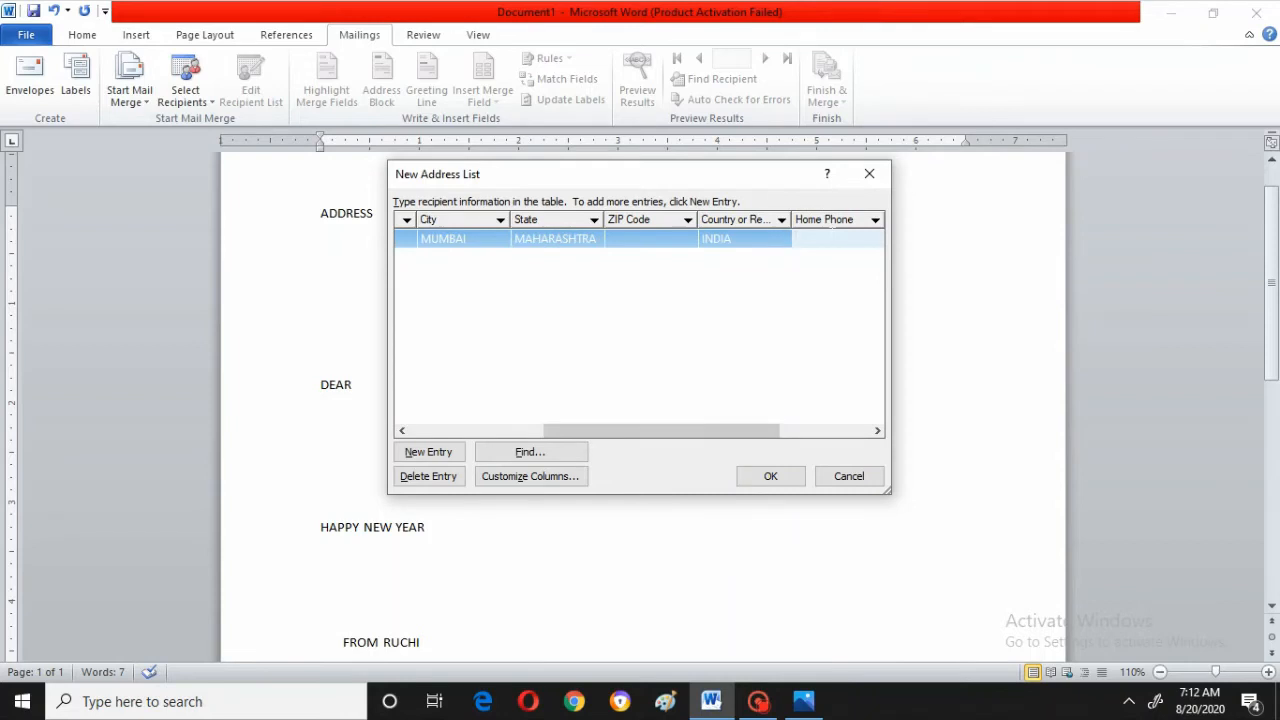
{"action": "type", "text": "5674328"}
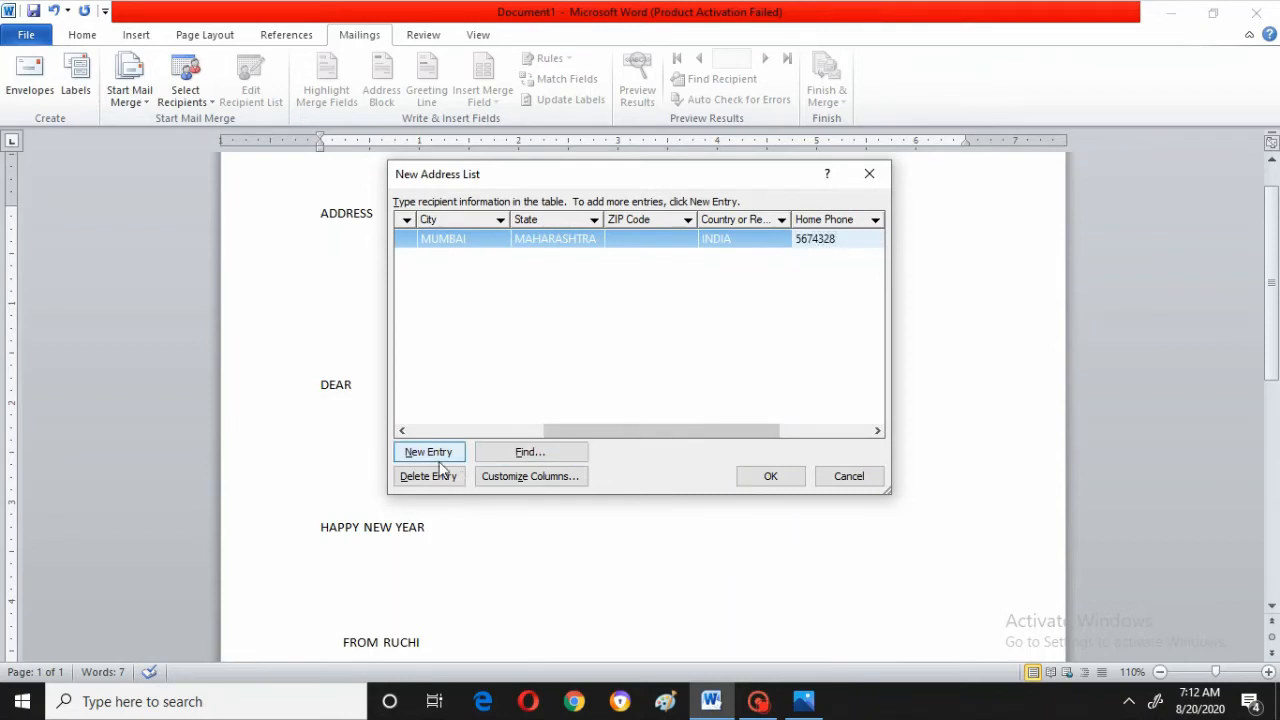
Add a new entry row to the address list
{"action": "left_click", "coordinate": [401, 436]}
{"action": "left_click", "coordinate": [401, 436]}
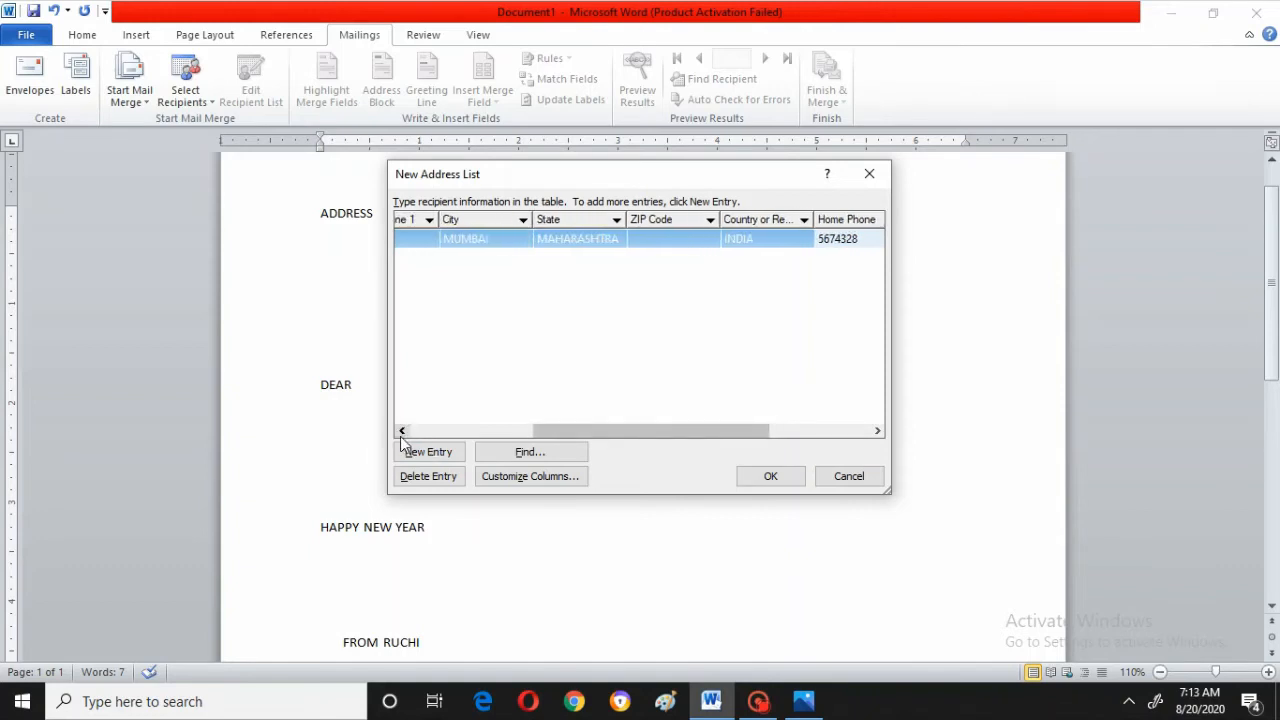
{"action": "left_click", "coordinate": [401, 436]}
{"action": "left_click", "coordinate": [401, 431]}
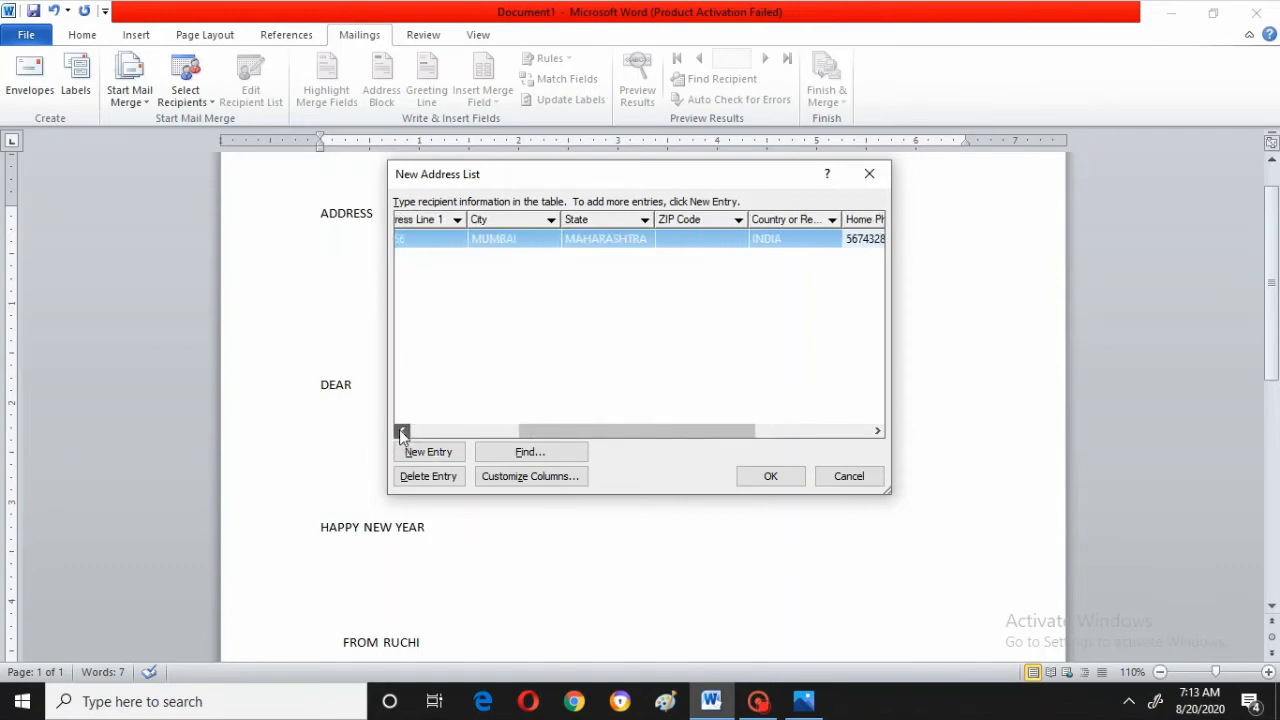
{"action": "left_click", "coordinate": [401, 431]}
{"action": "left_click", "coordinate": [401, 431]}
{"action": "left_click", "coordinate": [401, 431]}
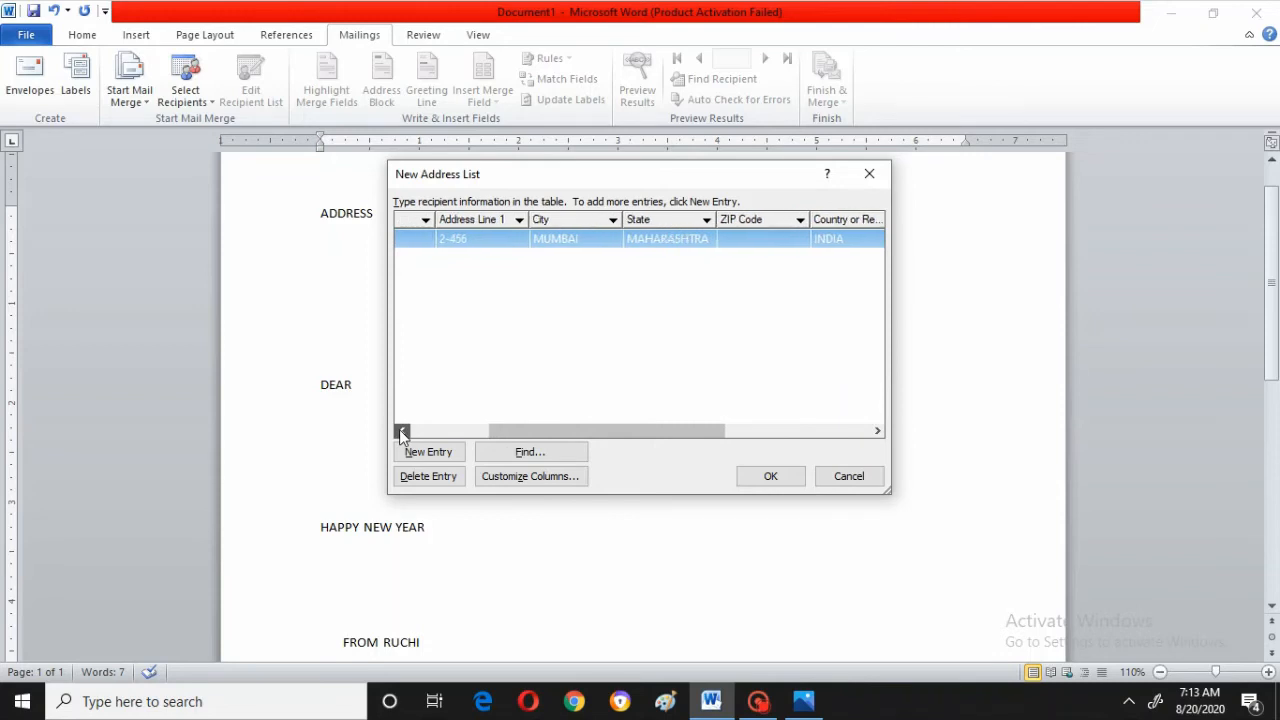
{"action": "left_click", "coordinate": [401, 431]}
{"action": "left_click", "coordinate": [401, 431]}
{"action": "left_click", "coordinate": [401, 431]}
{"action": "left_click", "coordinate": [401, 431]}
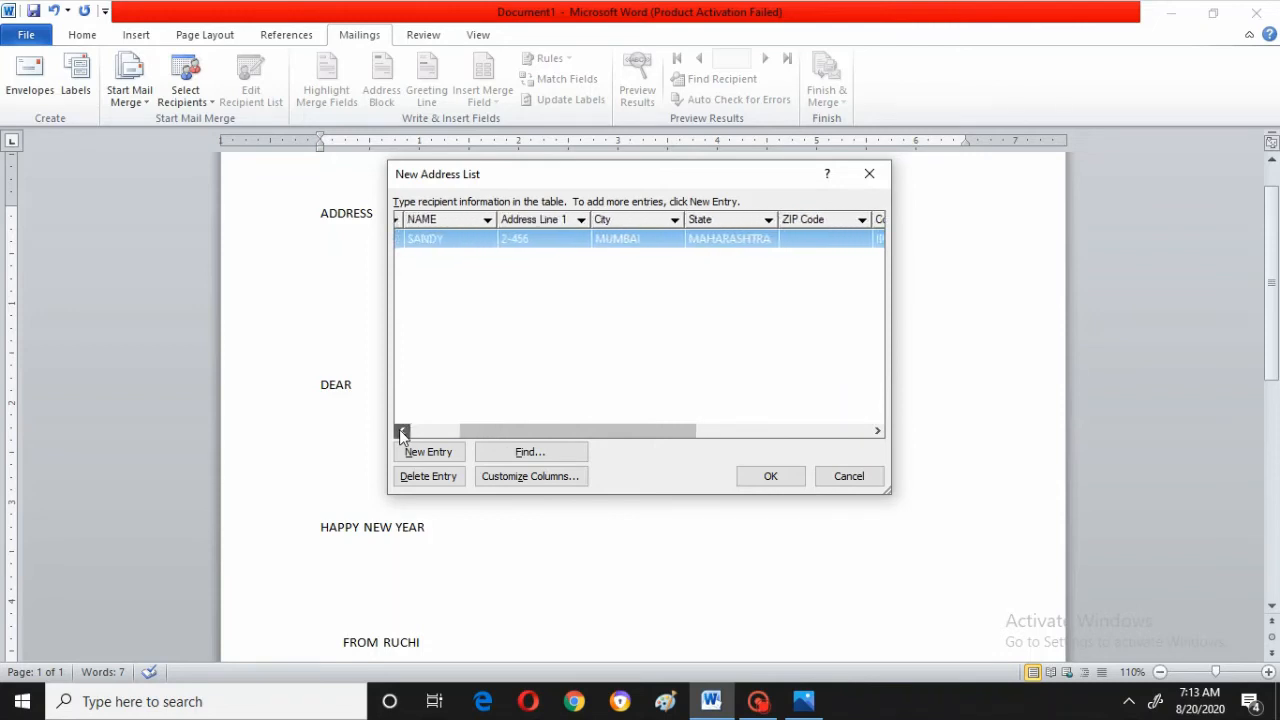
{"action": "left_click", "coordinate": [401, 431]}
{"action": "left_click", "coordinate": [401, 431]}
{"action": "left_click", "coordinate": [401, 431]}
{"action": "left_click", "coordinate": [401, 431]}
{"action": "left_click", "coordinate": [401, 431]}
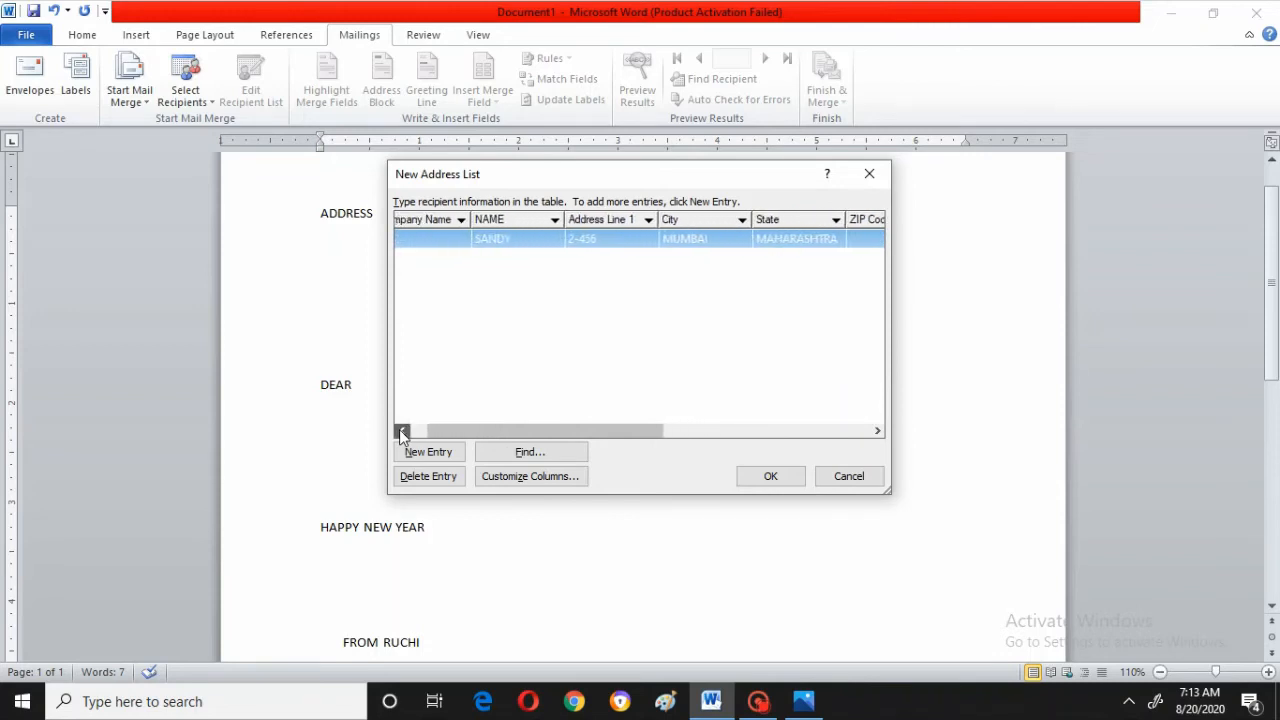
{"action": "left_click", "coordinate": [401, 431]}
{"action": "left_click", "coordinate": [401, 431]}
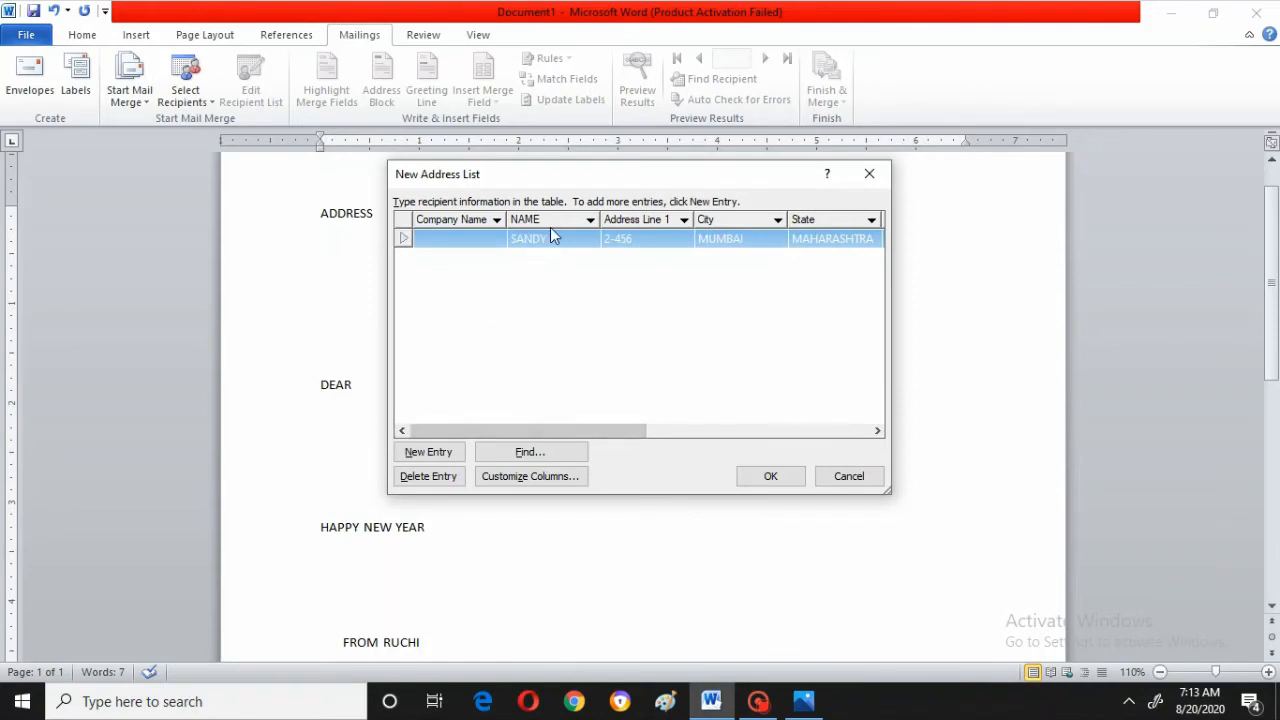
{"action": "left_click", "coordinate": [433, 456]}
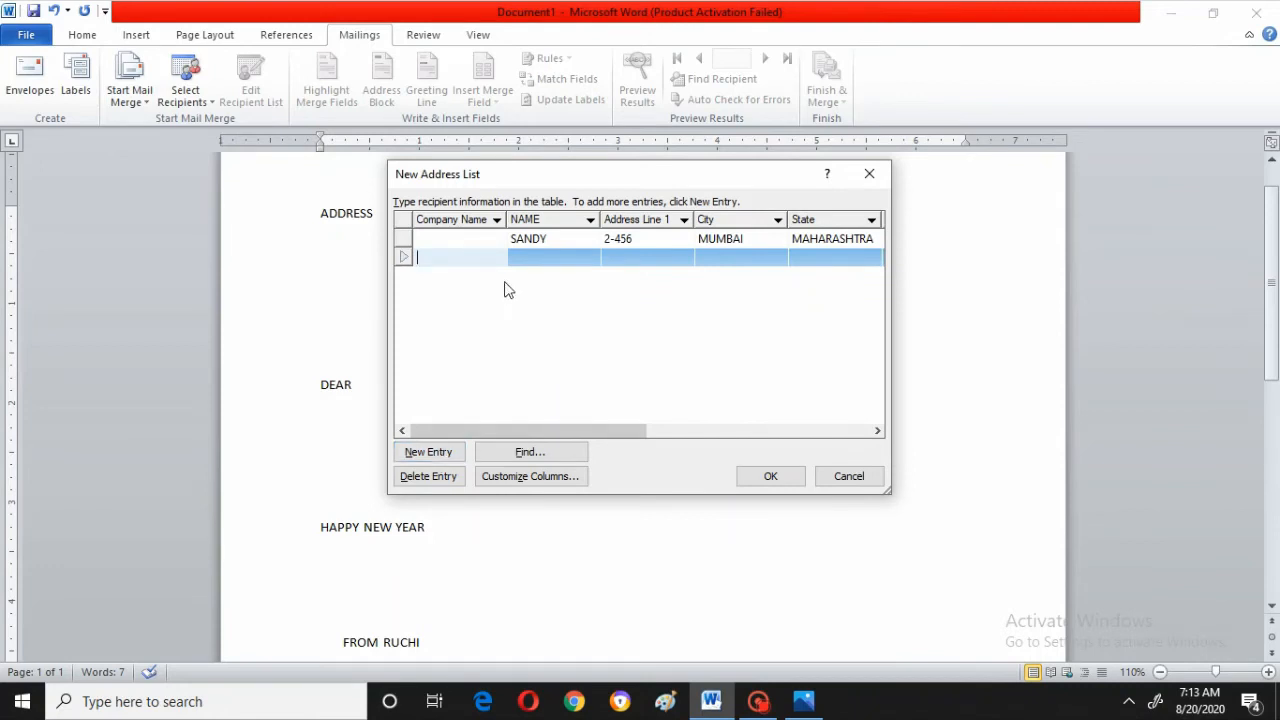
Fill in the second recipient's name, address line, city and state
{"action": "left_click", "coordinate": [521, 258]}
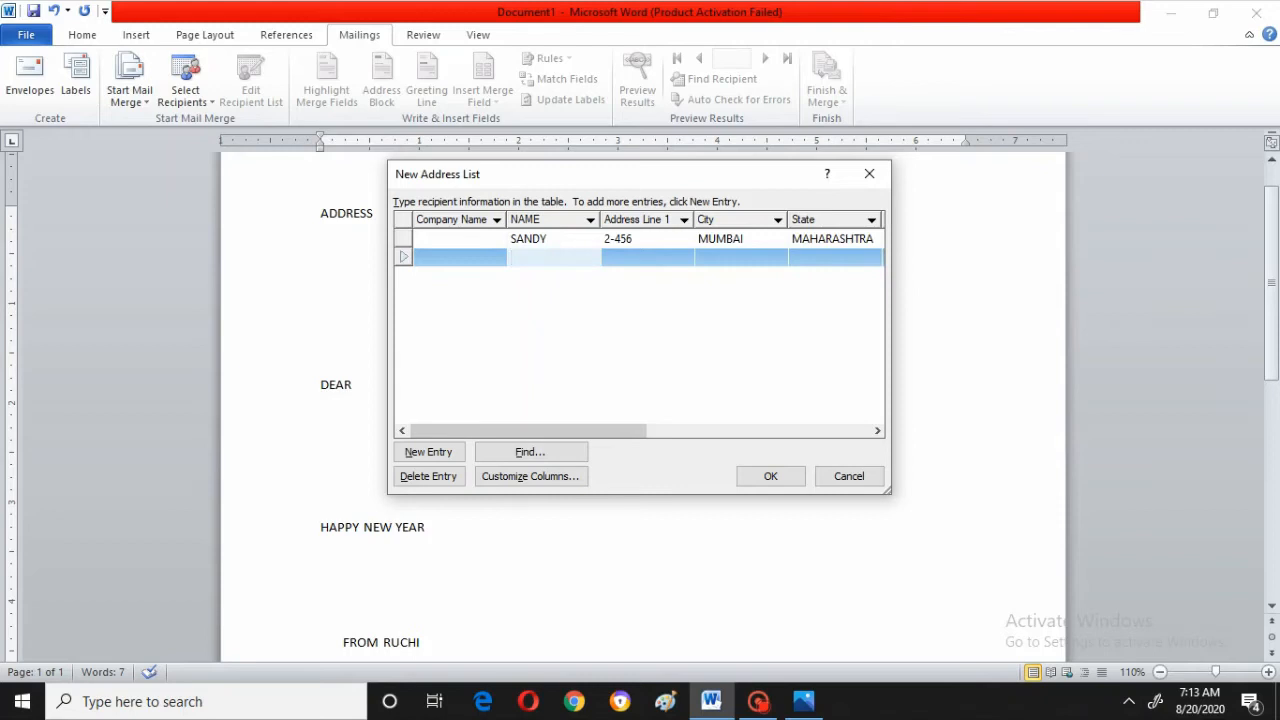
{"action": "type", "text": "RU"}
{"action": "key", "text": "BackSpace"}
{"action": "type", "text": "AHUL"}
{"action": "left_click", "coordinate": [618, 260]}
{"action": "type", "text": "5-"}
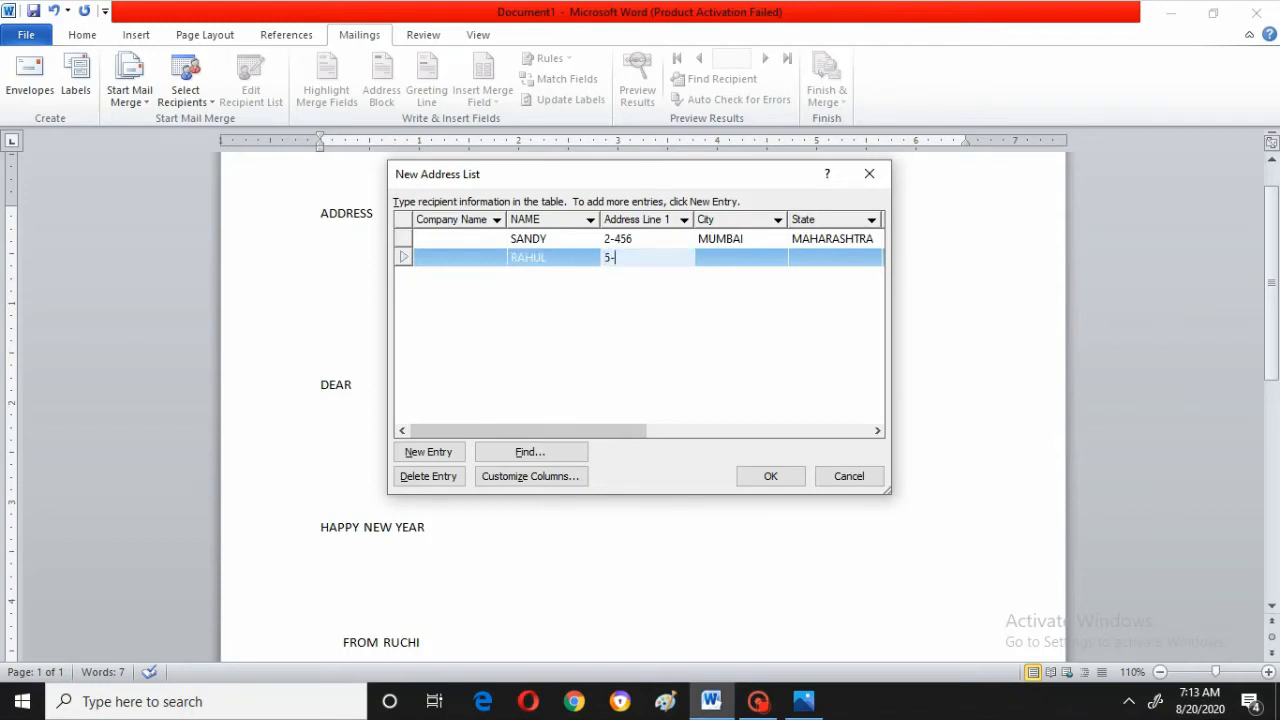
{"action": "type", "text": "987"}
{"action": "left_click", "coordinate": [731, 251]}
{"action": "type", "text": "MU"}
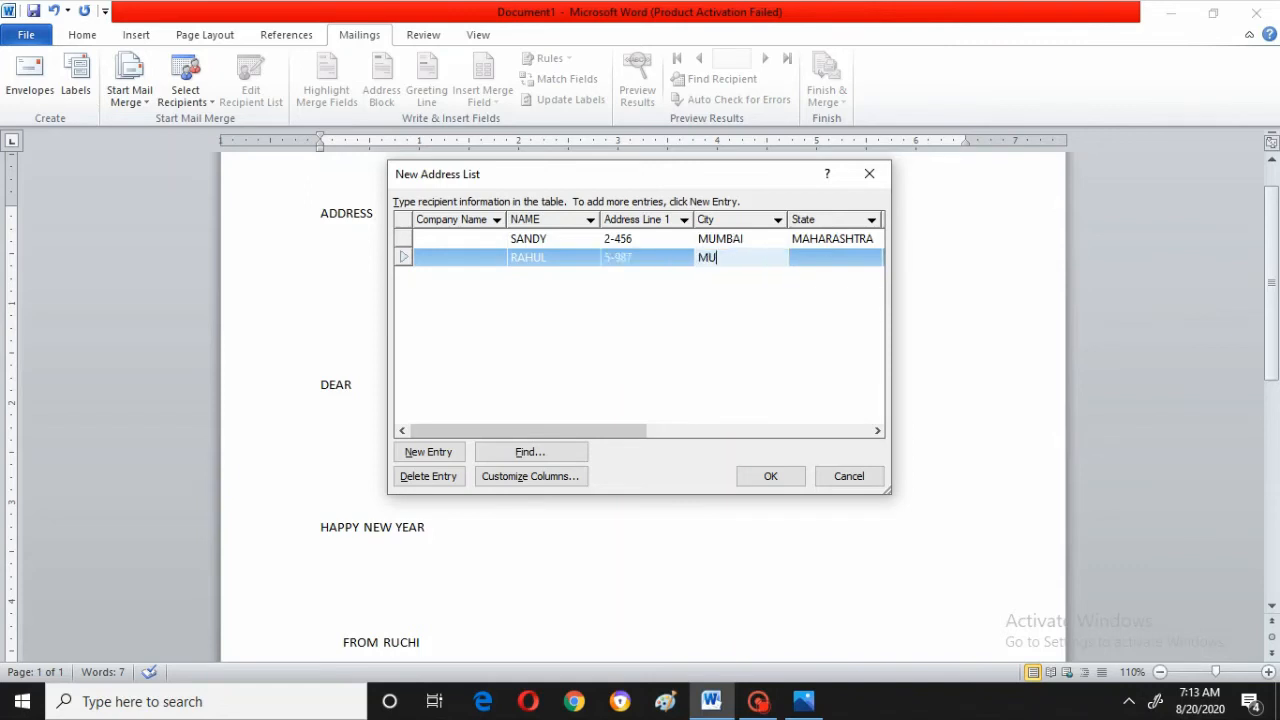
{"action": "type", "text": "MBAI"}
{"action": "left_click", "coordinate": [816, 260]}
{"action": "type", "text": "MA"}
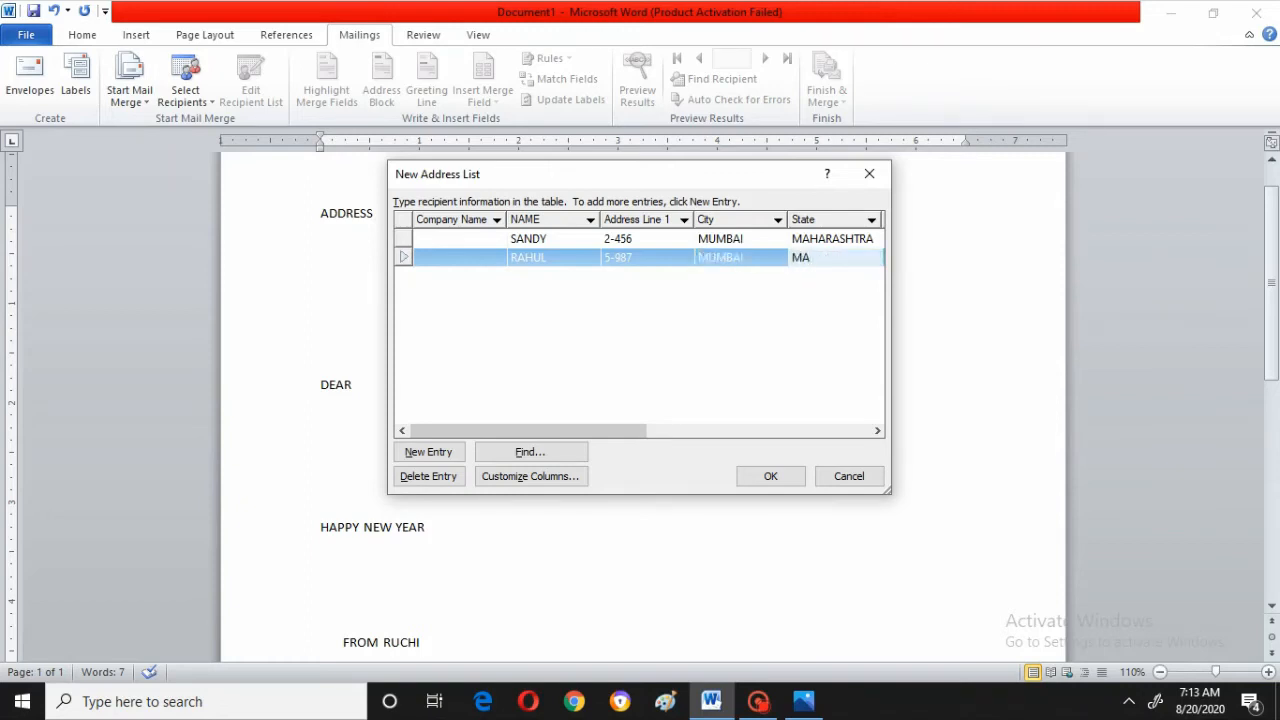
{"action": "type", "text": "HARASHTRA"}
Enter the second recipient's country and home phone number, then confirm the address list
{"action": "left_click", "coordinate": [877, 432]}
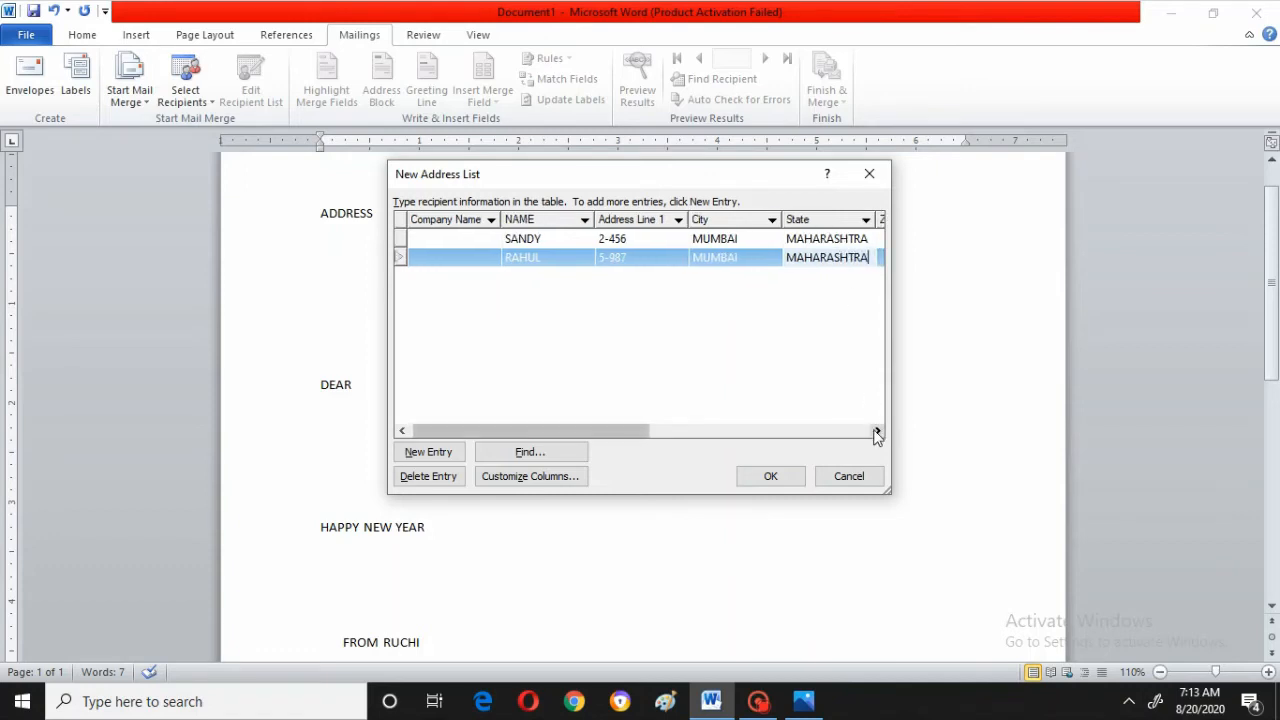
{"action": "left_click_drag", "start_coordinate": [877, 432], "coordinate": [877, 432]}
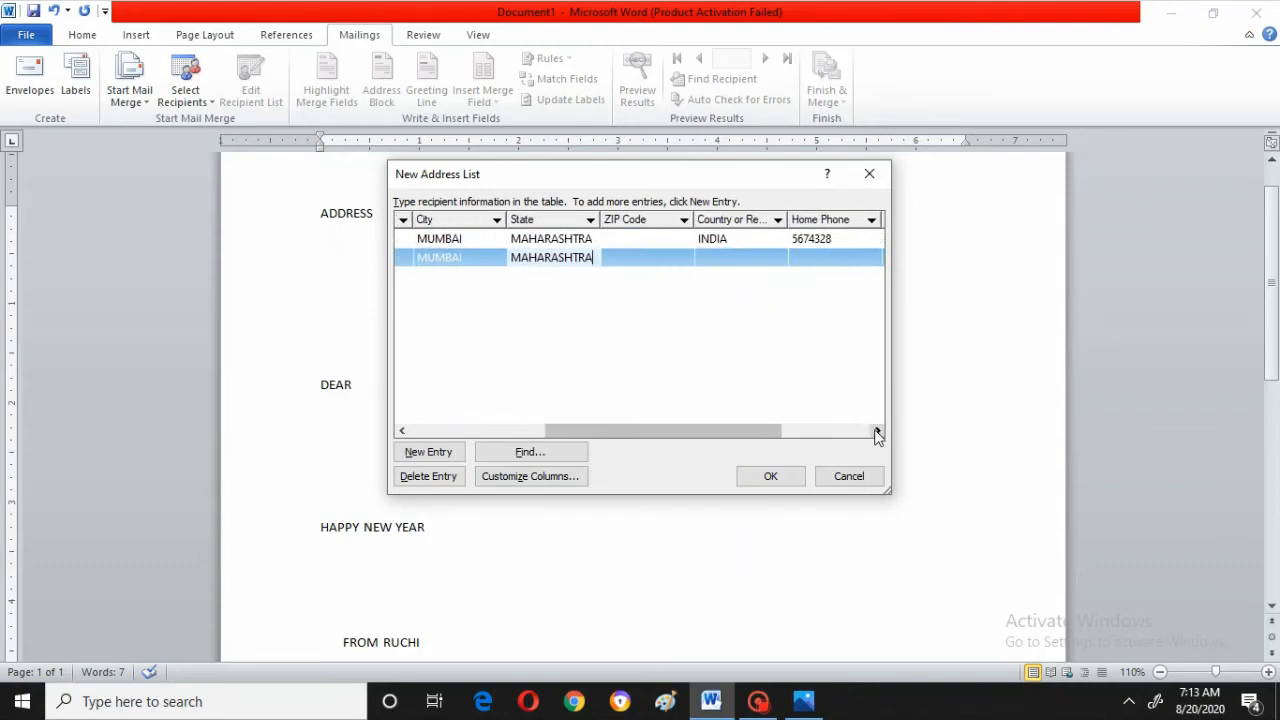
{"action": "left_click", "coordinate": [732, 256]}
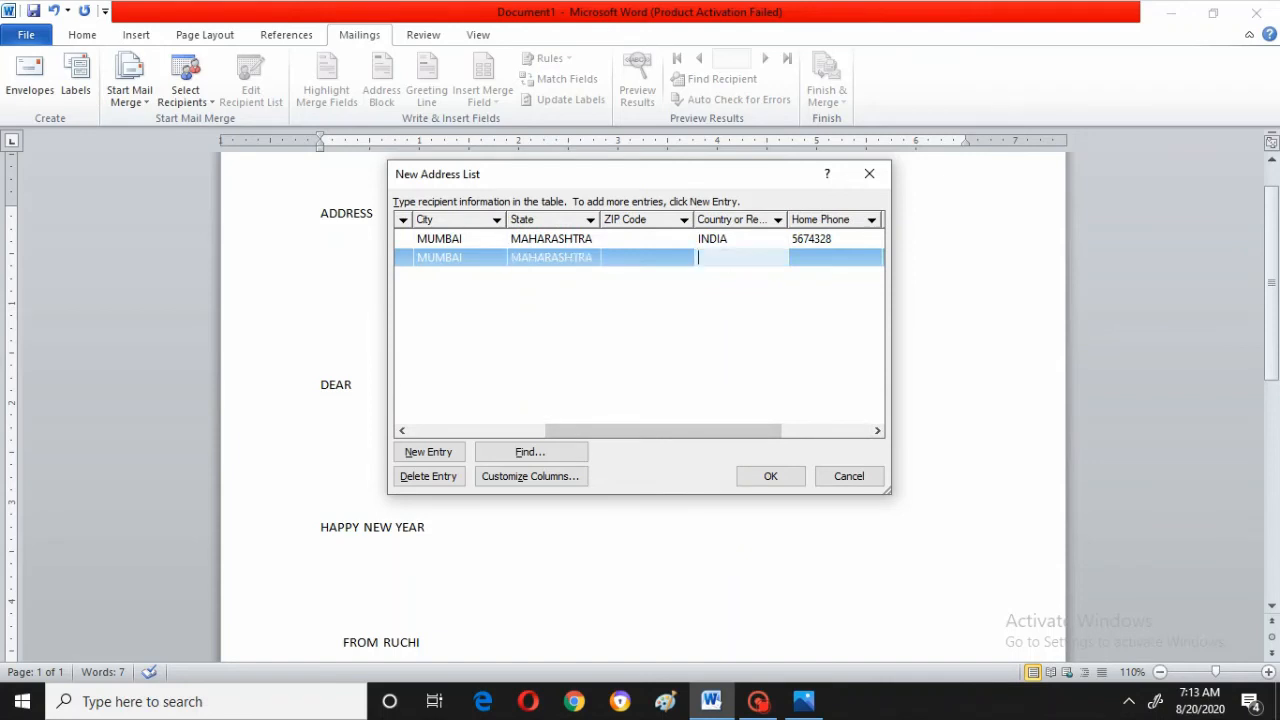
{"action": "type", "text": "INDIA"}
{"action": "left_click", "coordinate": [832, 257]}
{"action": "type", "text": "32453"}
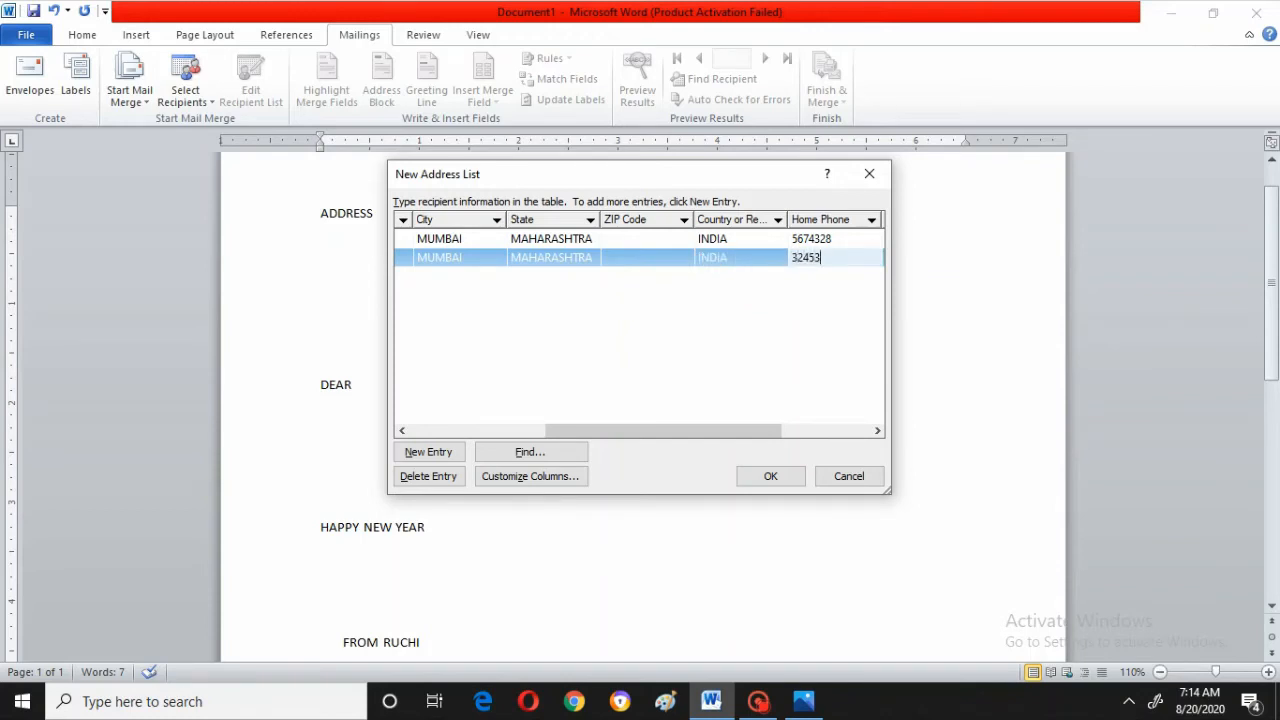
{"action": "type", "text": "67"}
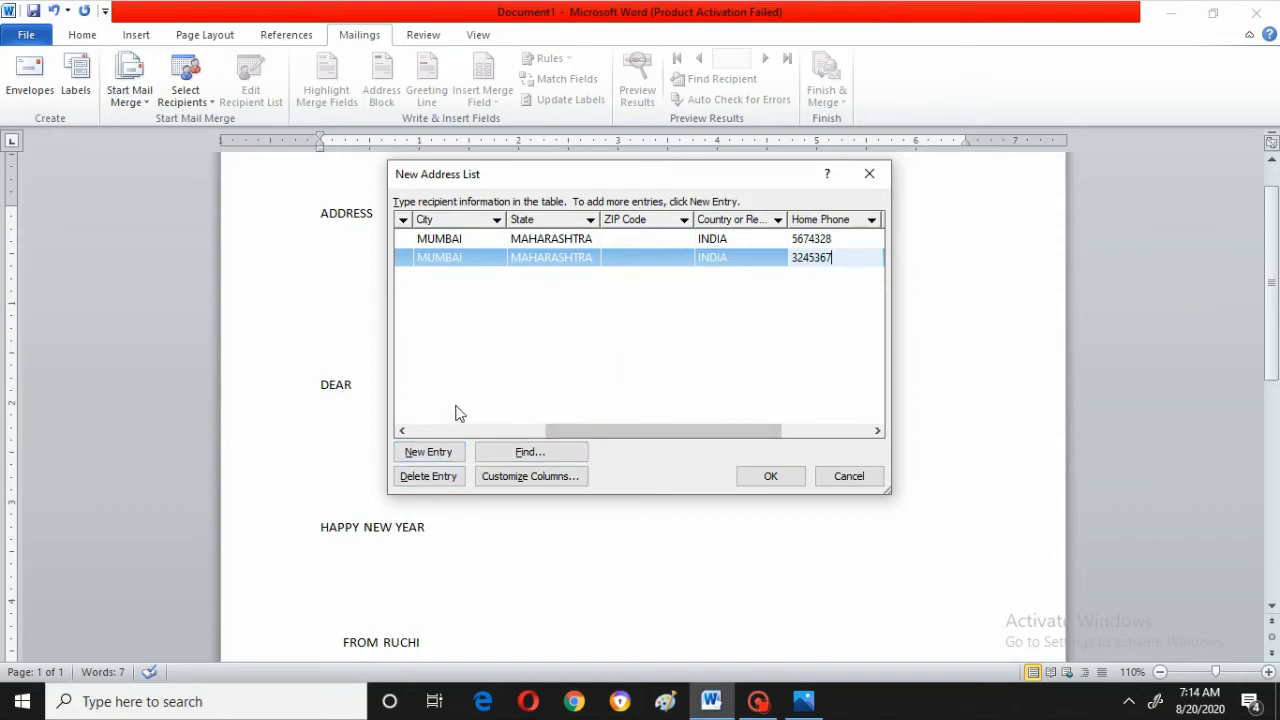
{"action": "left_click", "coordinate": [773, 477]}
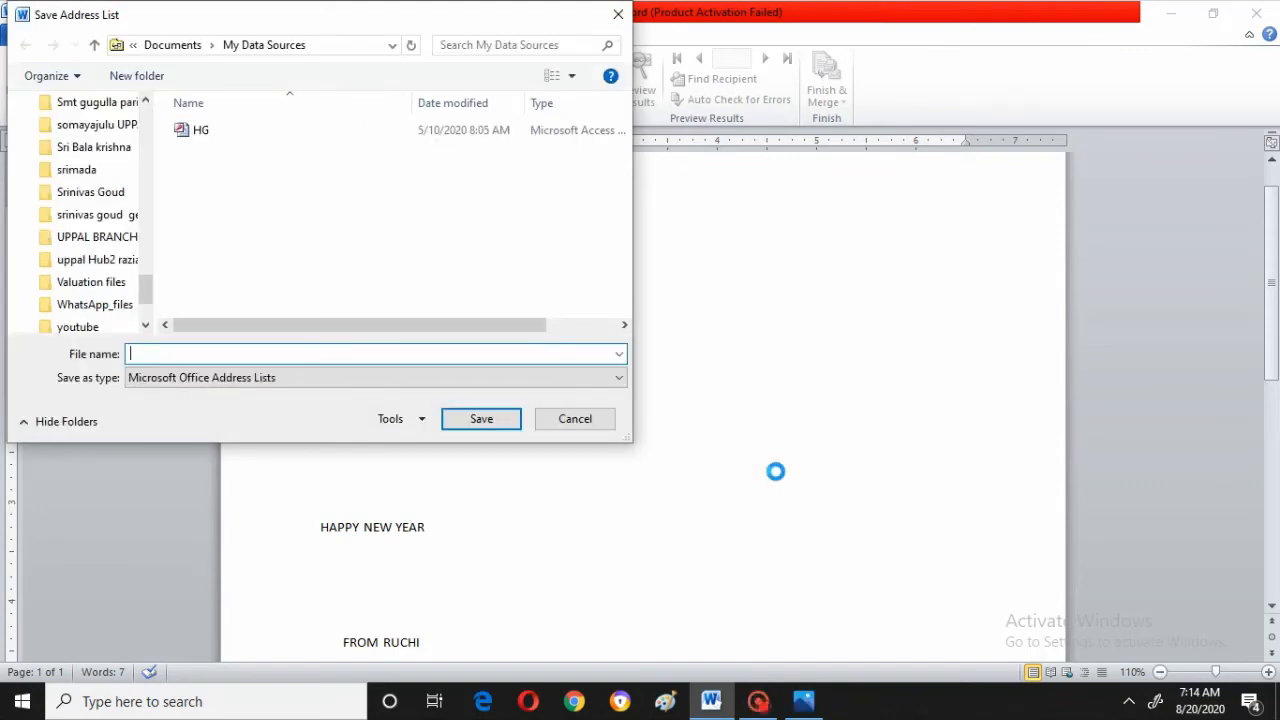
Save the new address list on the Desktop with the file name MA1
{"action": "left_click", "coordinate": [145, 102]}
{"action": "left_click", "coordinate": [145, 102]}
{"action": "left_click", "coordinate": [145, 102]}
{"action": "left_click", "coordinate": [145, 102]}
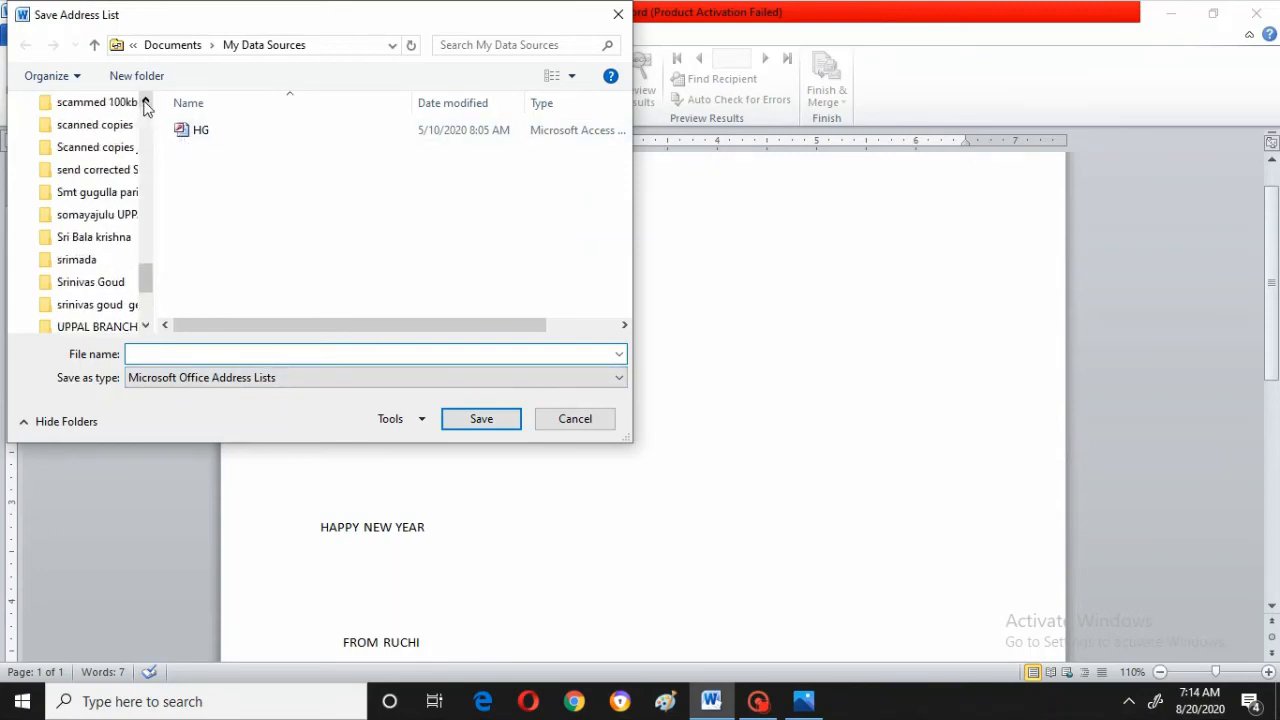
{"action": "left_click", "coordinate": [145, 102]}
{"action": "left_click", "coordinate": [145, 102]}
{"action": "left_click", "coordinate": [145, 102]}
{"action": "left_click", "coordinate": [145, 102]}
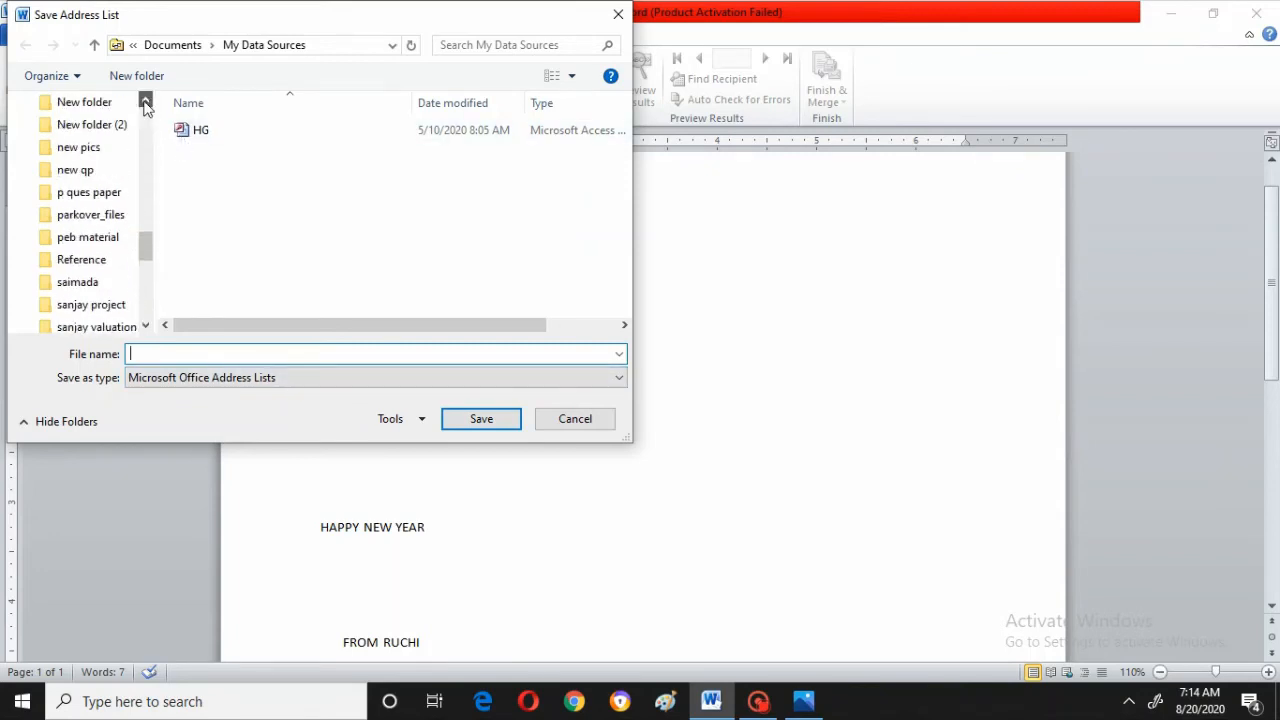
{"action": "left_click", "coordinate": [145, 102]}
{"action": "left_click", "coordinate": [145, 102]}
{"action": "left_click", "coordinate": [145, 102]}
{"action": "left_click", "coordinate": [145, 102]}
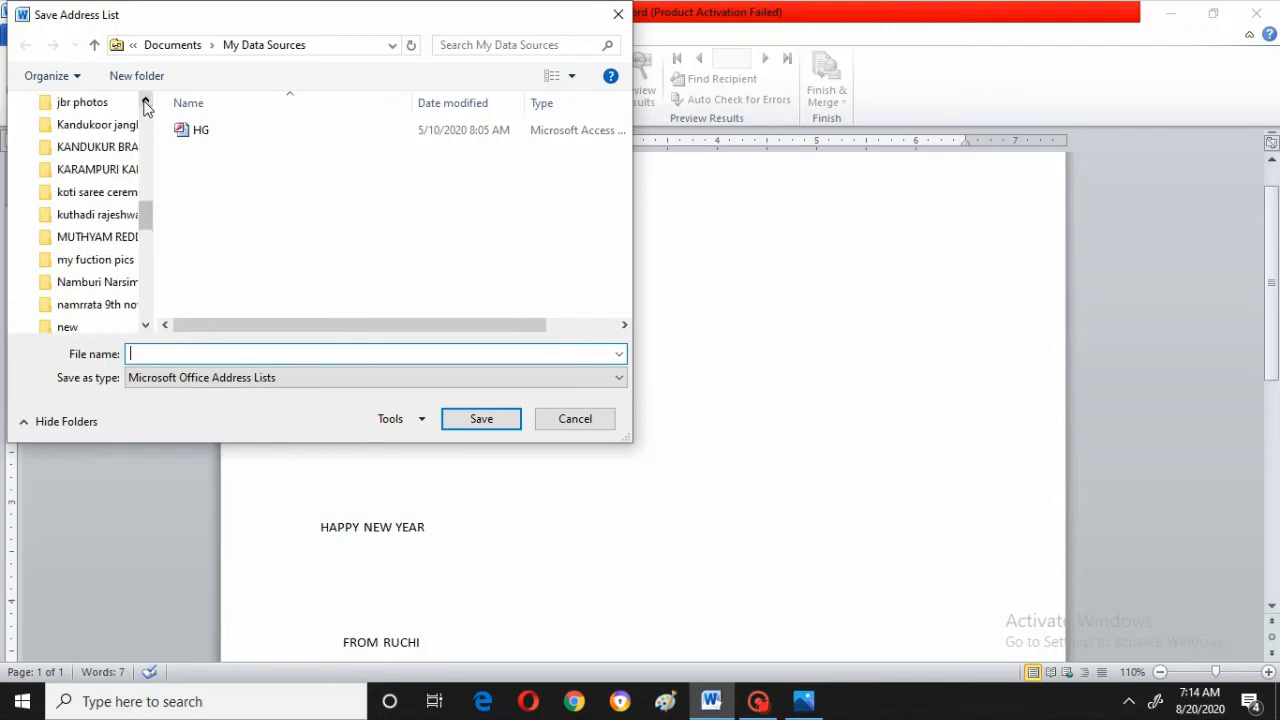
{"action": "left_click", "coordinate": [145, 102]}
{"action": "left_click", "coordinate": [145, 102]}
{"action": "left_click", "coordinate": [145, 102]}
{"action": "left_click", "coordinate": [145, 102]}
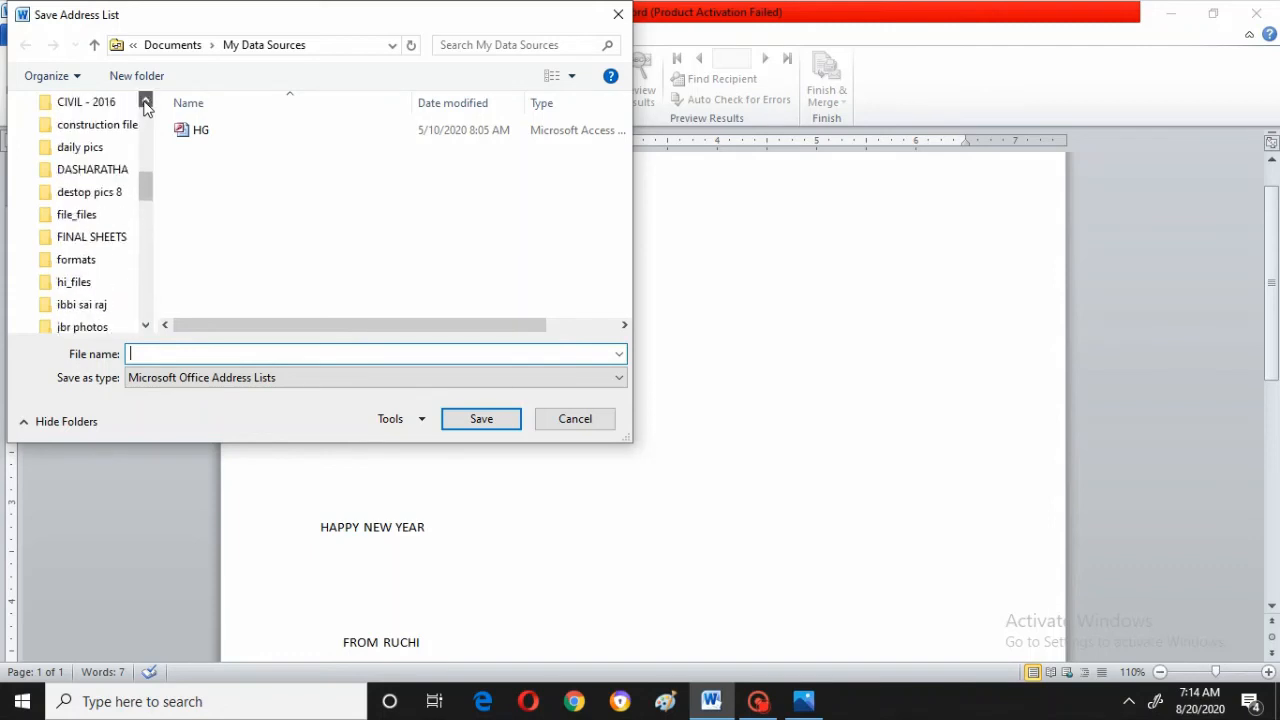
{"action": "left_click", "coordinate": [145, 102]}
{"action": "left_click", "coordinate": [145, 102]}
{"action": "left_click", "coordinate": [145, 102]}
{"action": "left_click", "coordinate": [145, 102]}
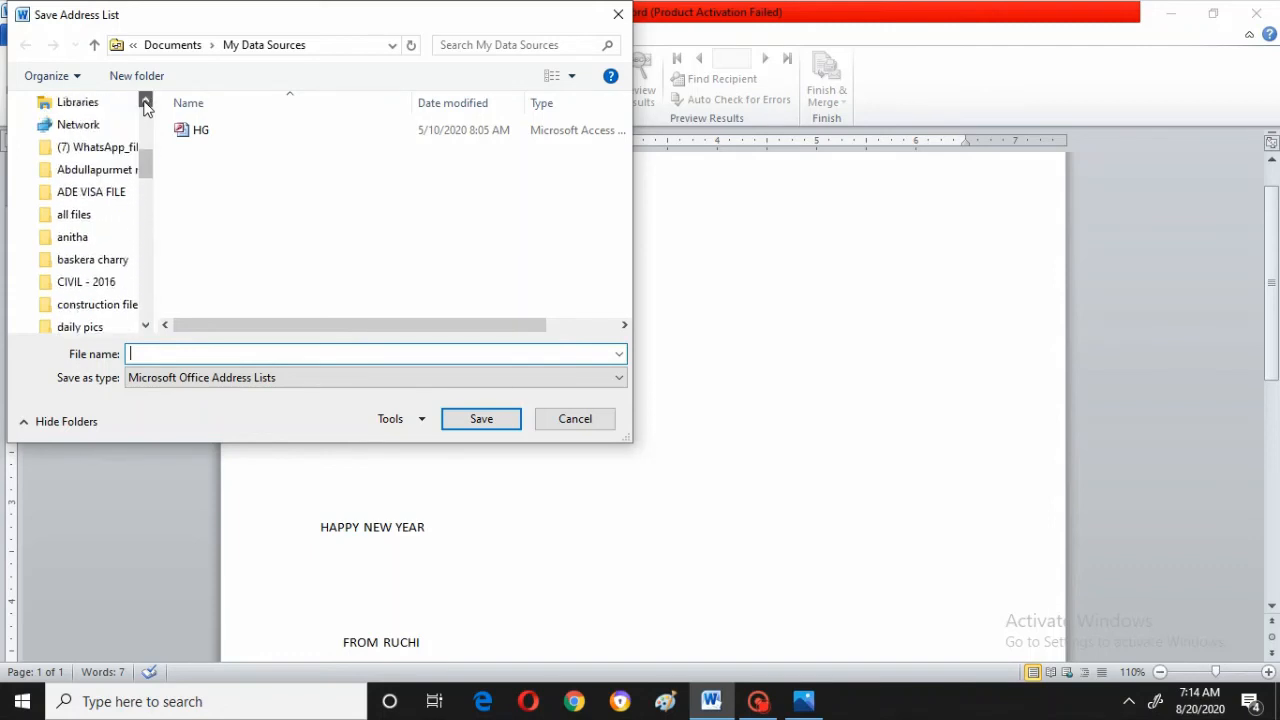
{"action": "left_click", "coordinate": [145, 102]}
{"action": "left_click", "coordinate": [145, 102]}
{"action": "left_click", "coordinate": [145, 102]}
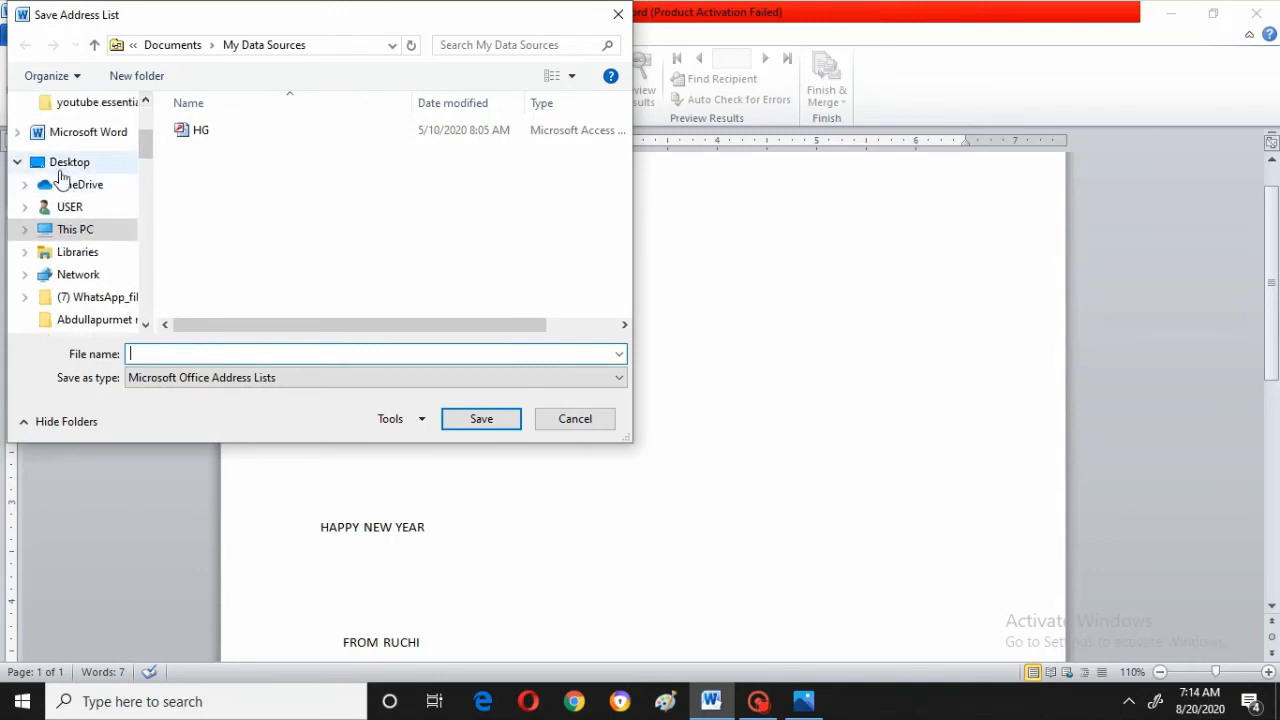
{"action": "left_click", "coordinate": [72, 164]}
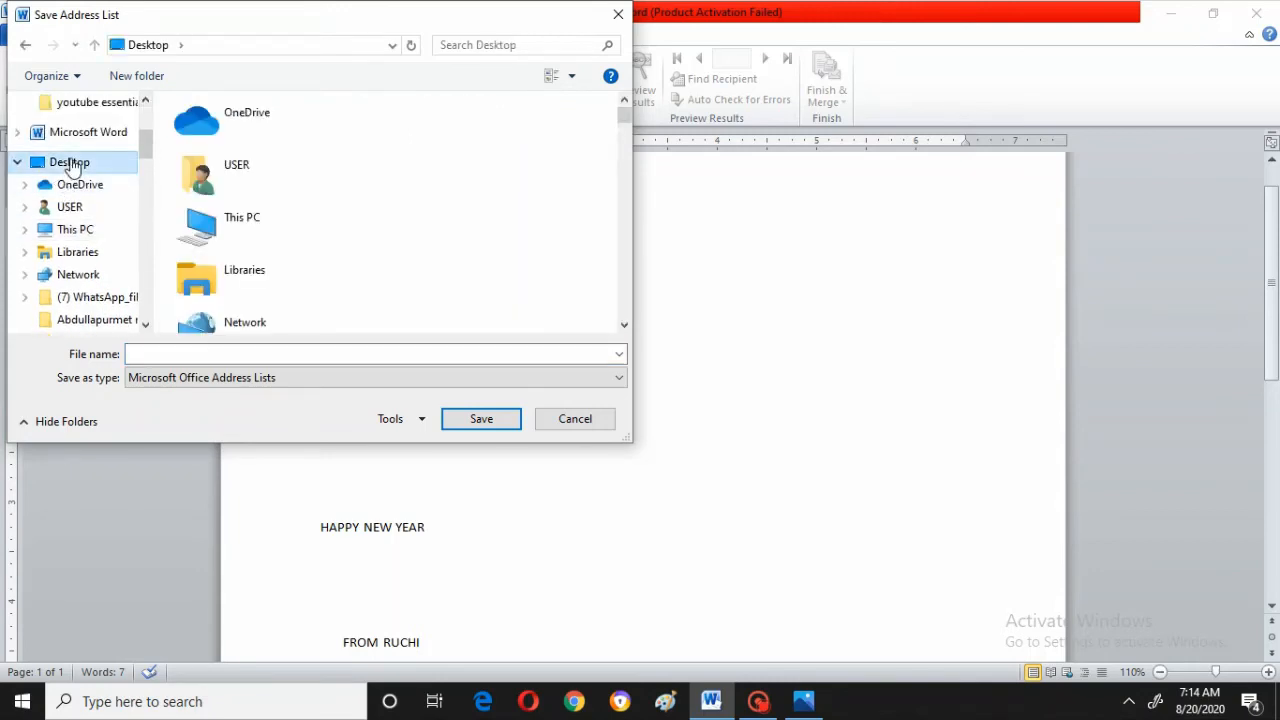
{"action": "left_click", "coordinate": [175, 355]}
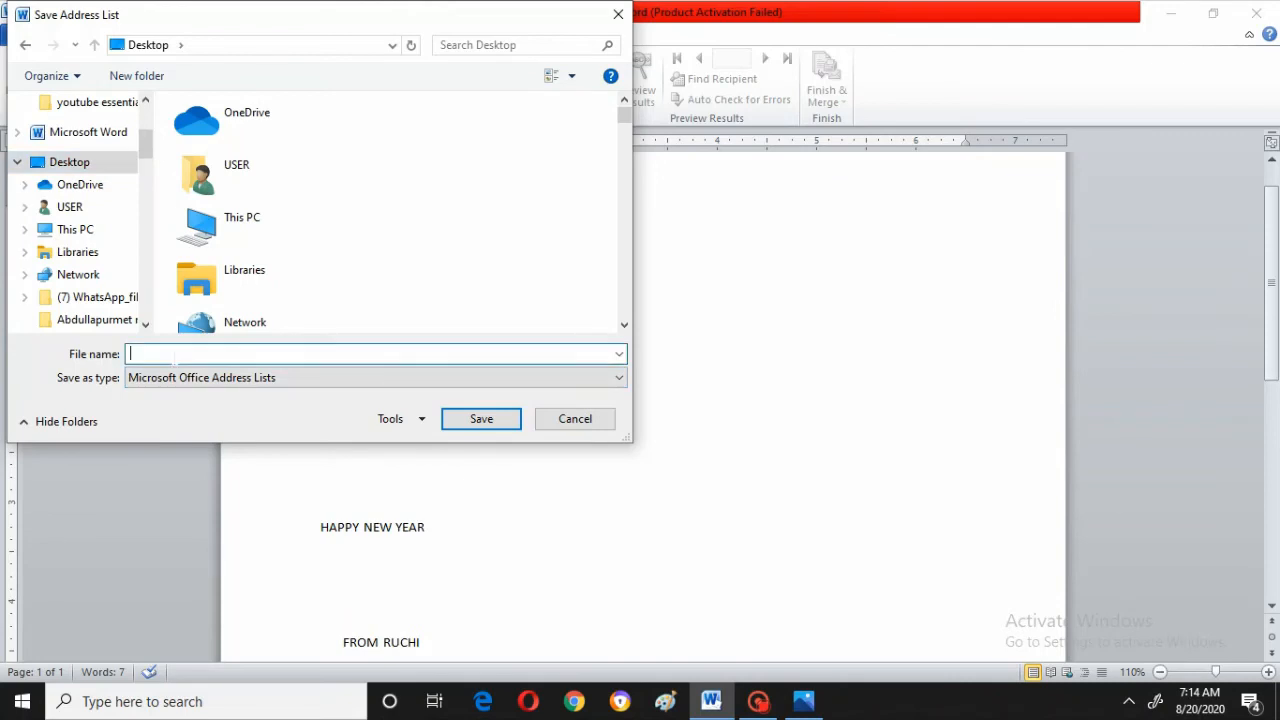
{"action": "type", "text": "M"}
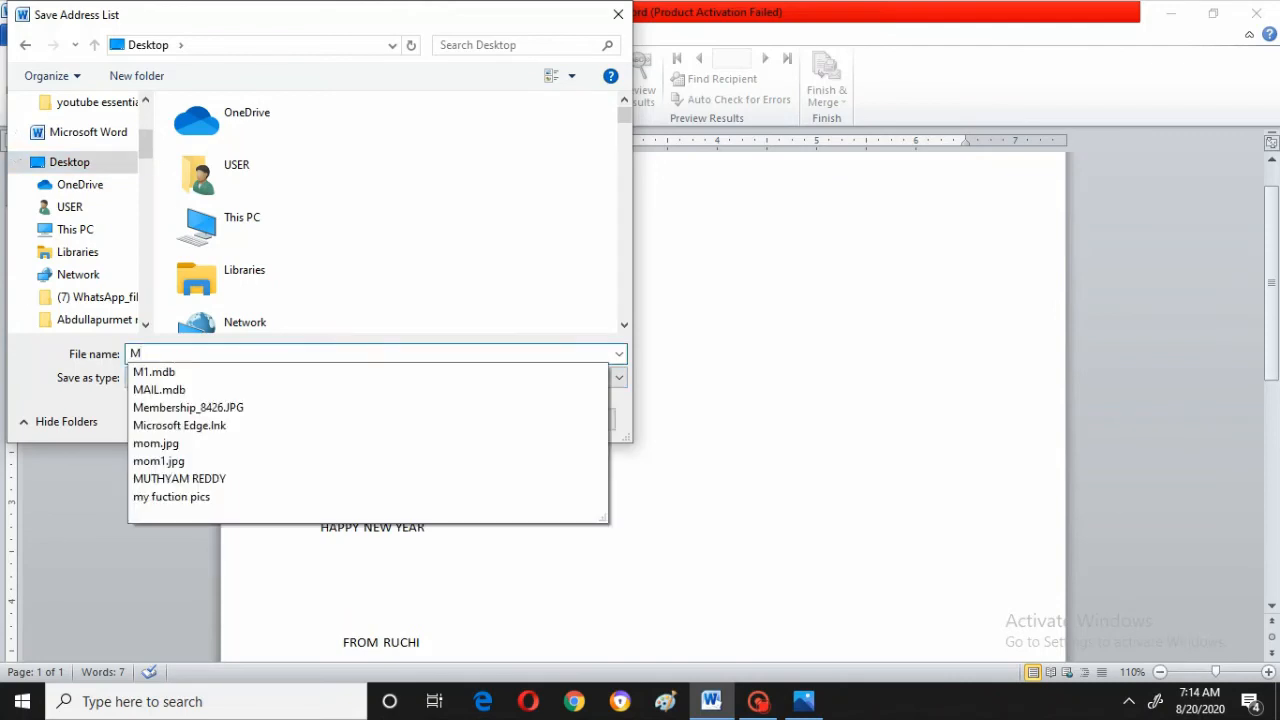
{"action": "type", "text": "A1"}
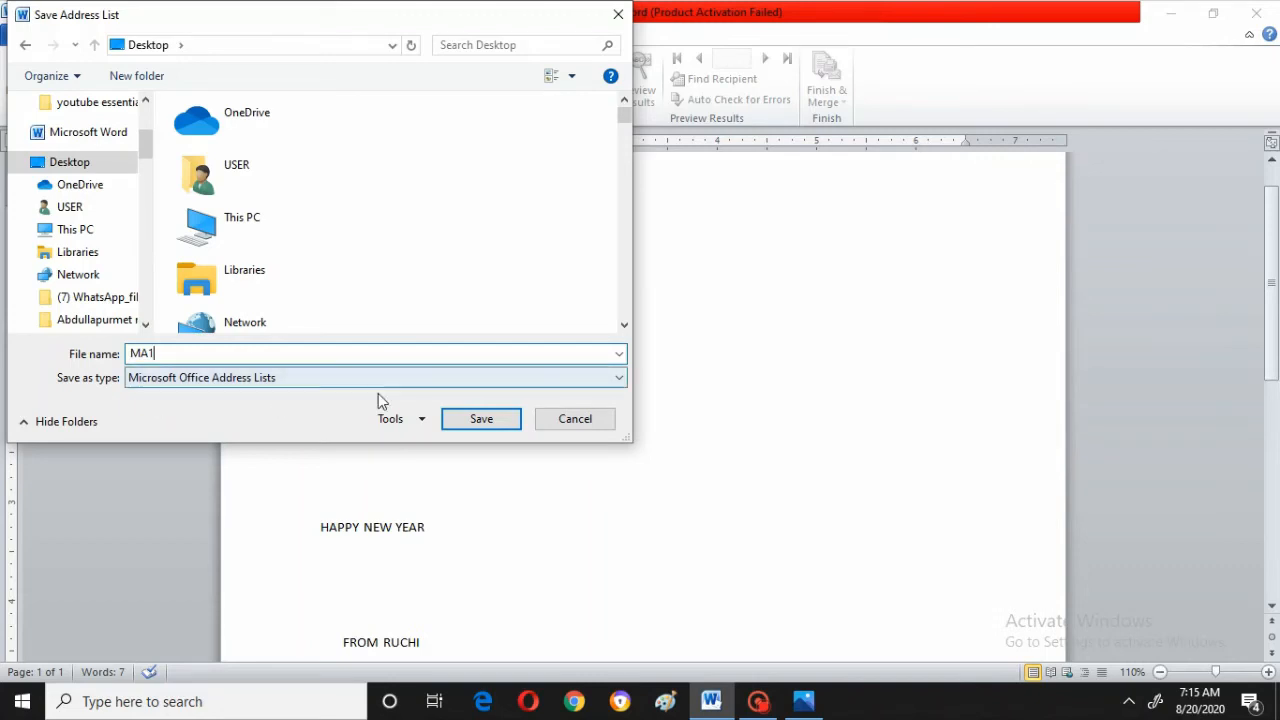
{"action": "left_click", "coordinate": [482, 421]}
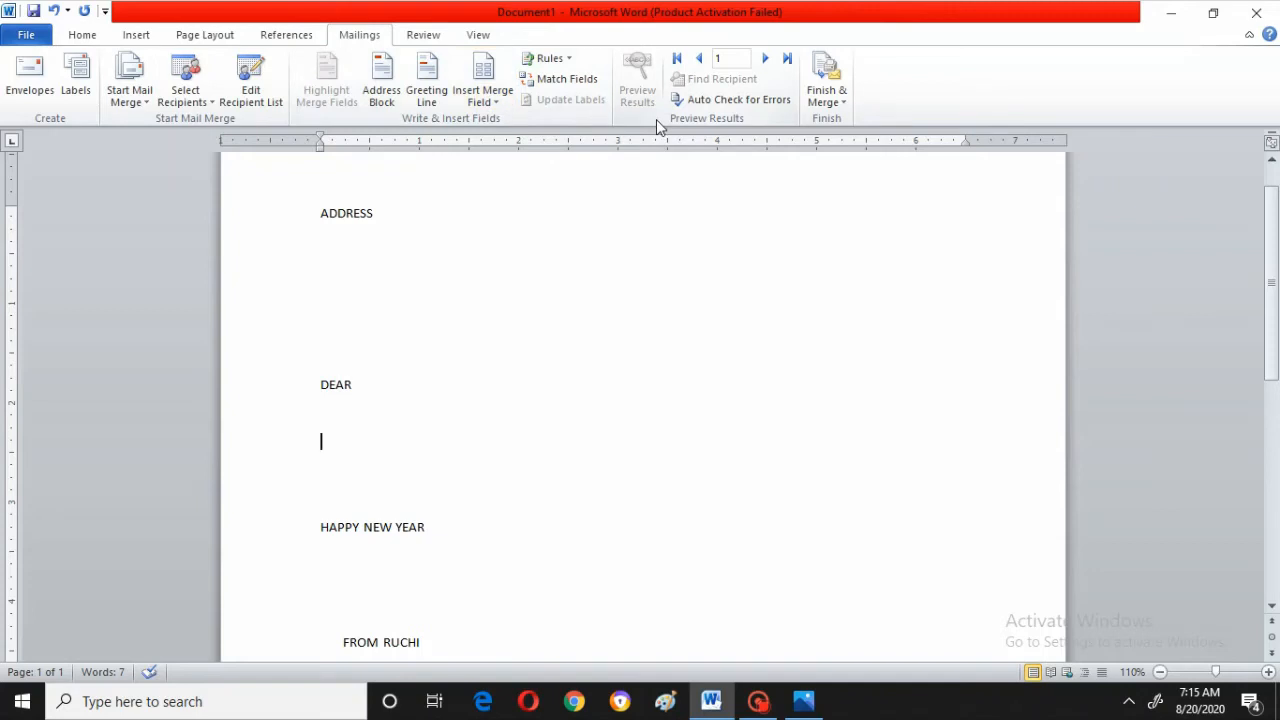
Insert a greeting line field with the default format on a new line below DEAR
{"action": "left_click", "coordinate": [432, 91]}
{"action": "key", "text": "Return"}
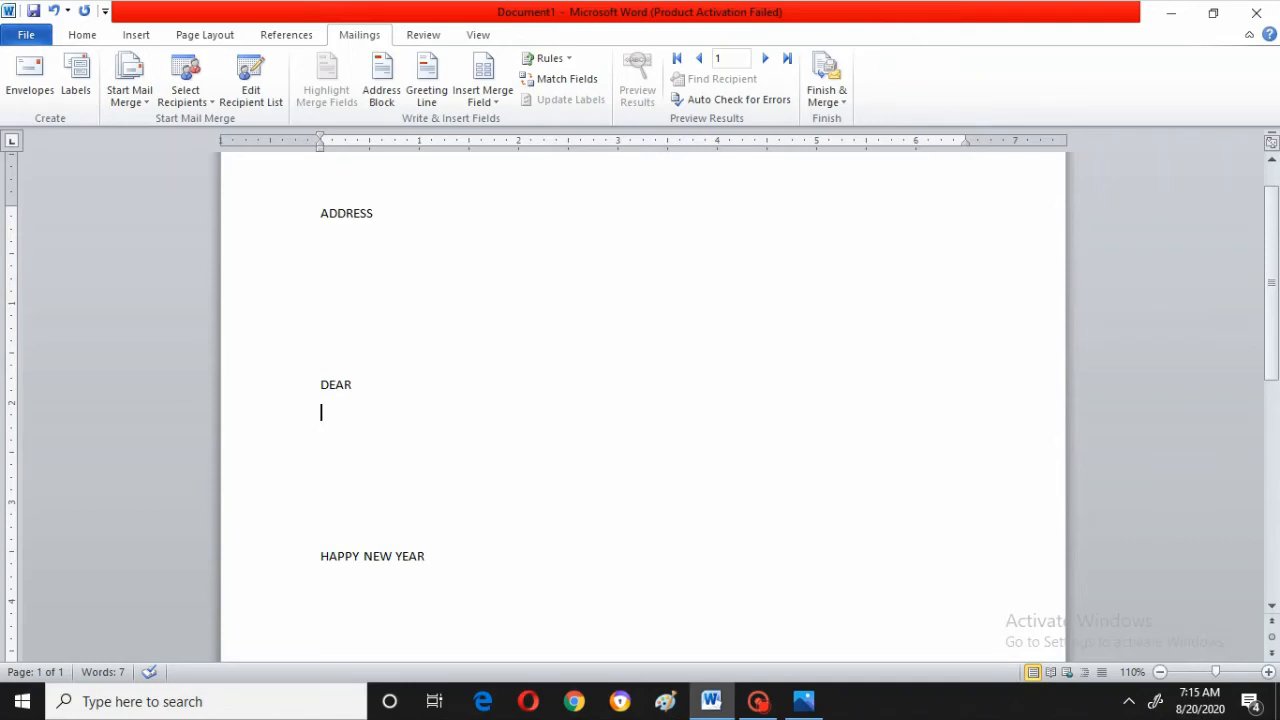
{"action": "left_click", "coordinate": [424, 88]}
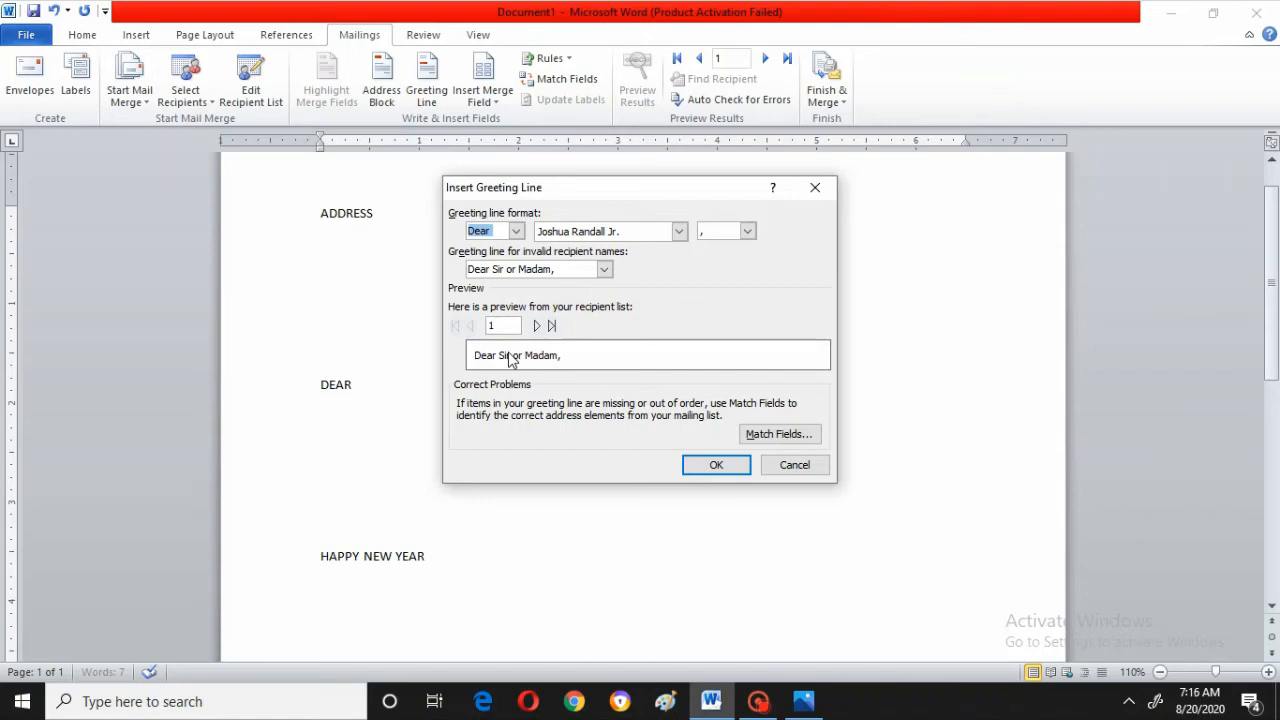
{"action": "left_click", "coordinate": [716, 466]}
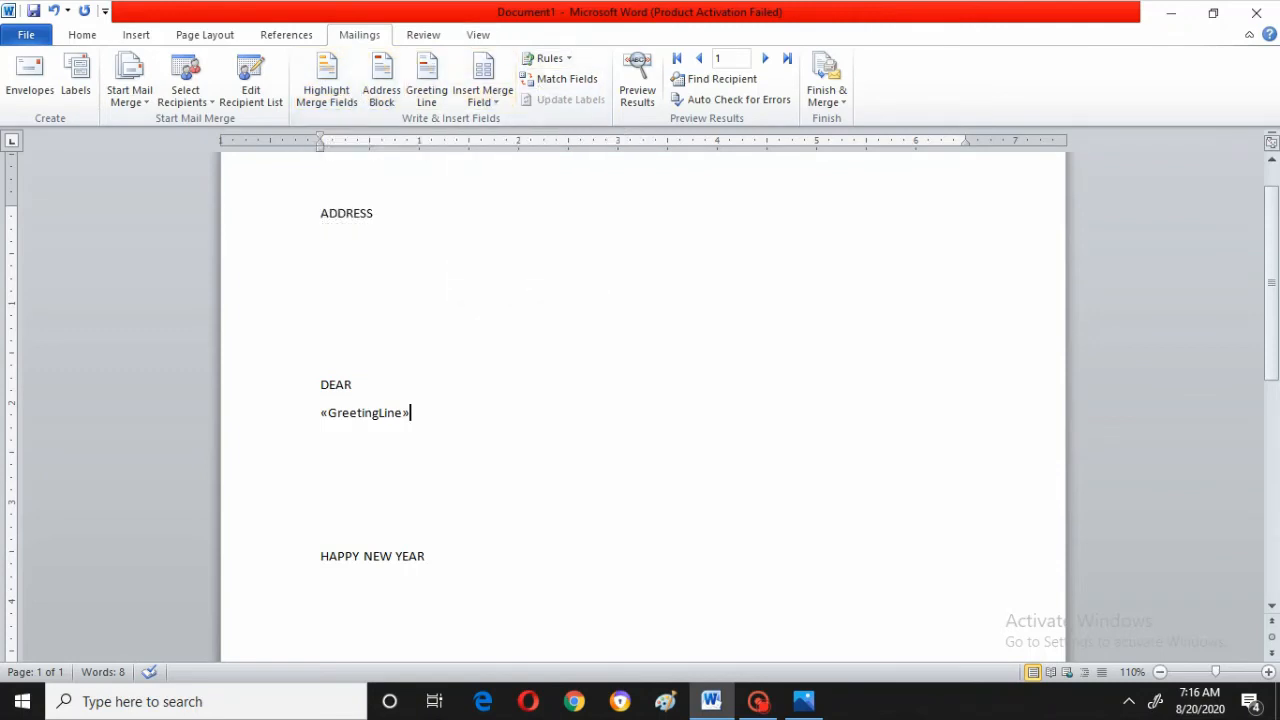
Insert the Address_Line_1 merge field right after the ADDRESS heading
{"action": "left_click", "coordinate": [374, 213]}
{"action": "left_click", "coordinate": [503, 92]}
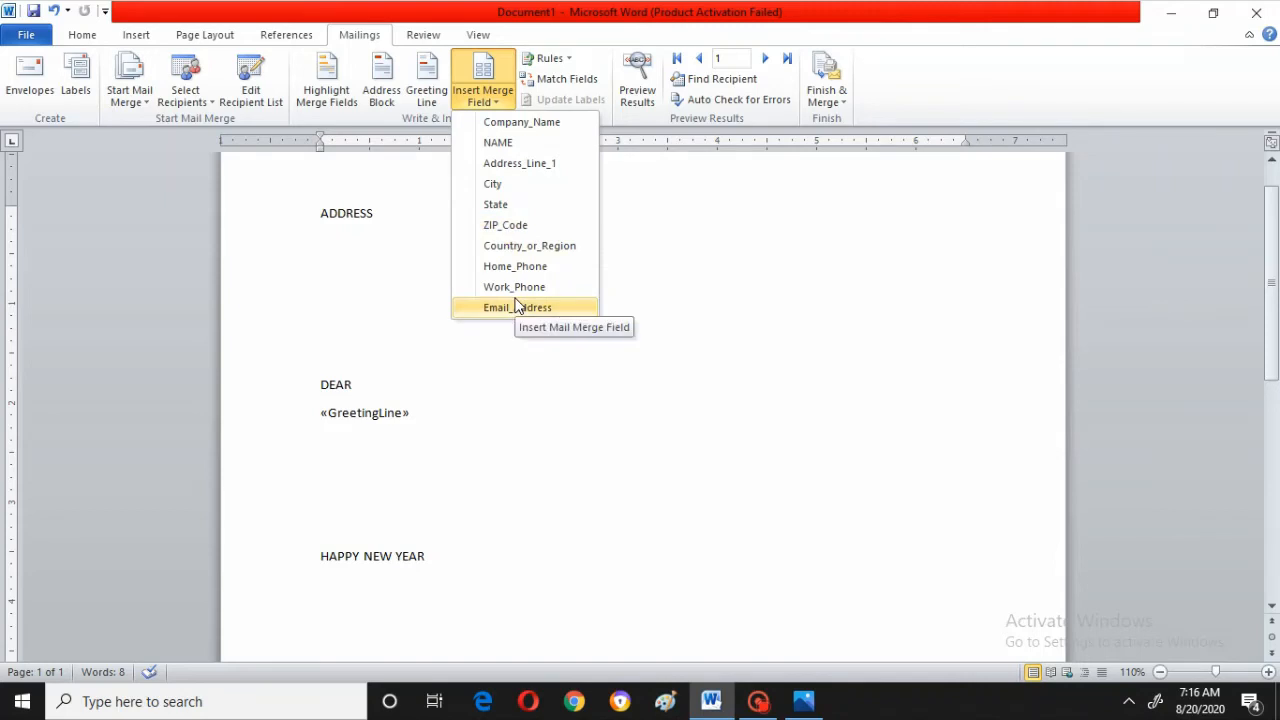
{"action": "left_click", "coordinate": [520, 163]}
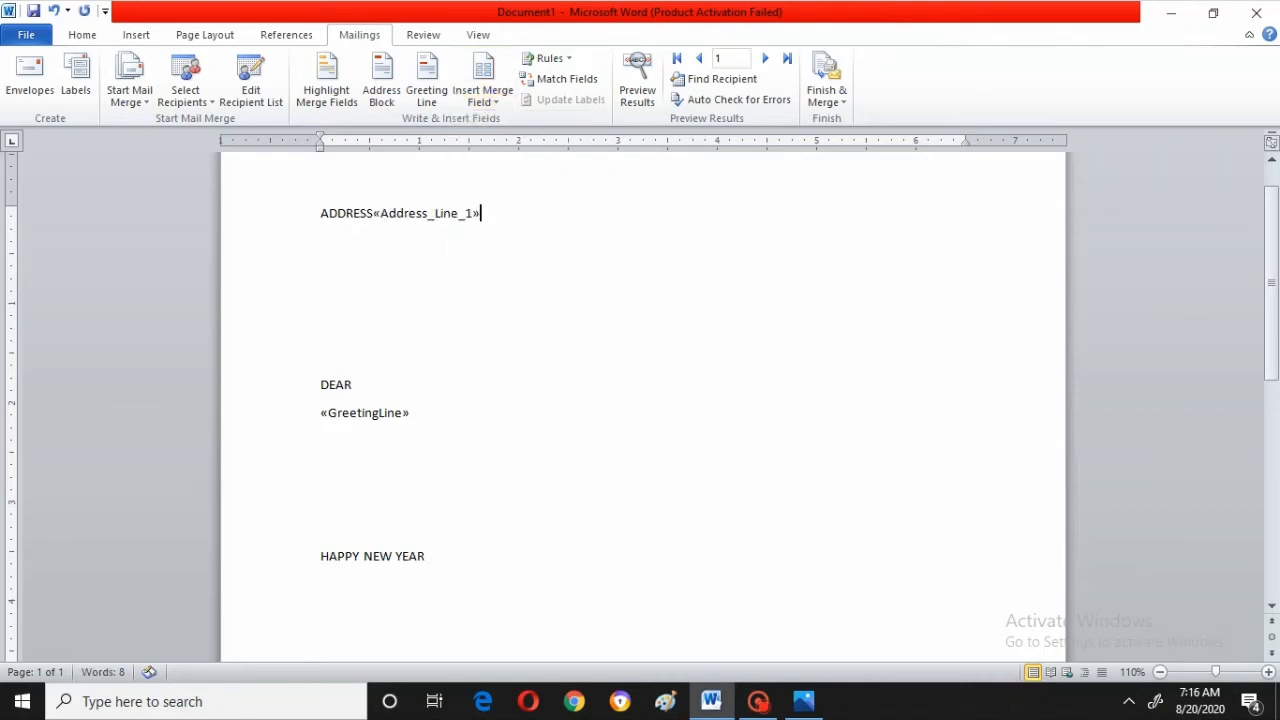
Insert the City merge field on a new line below the address line
{"action": "key", "text": "Return"}
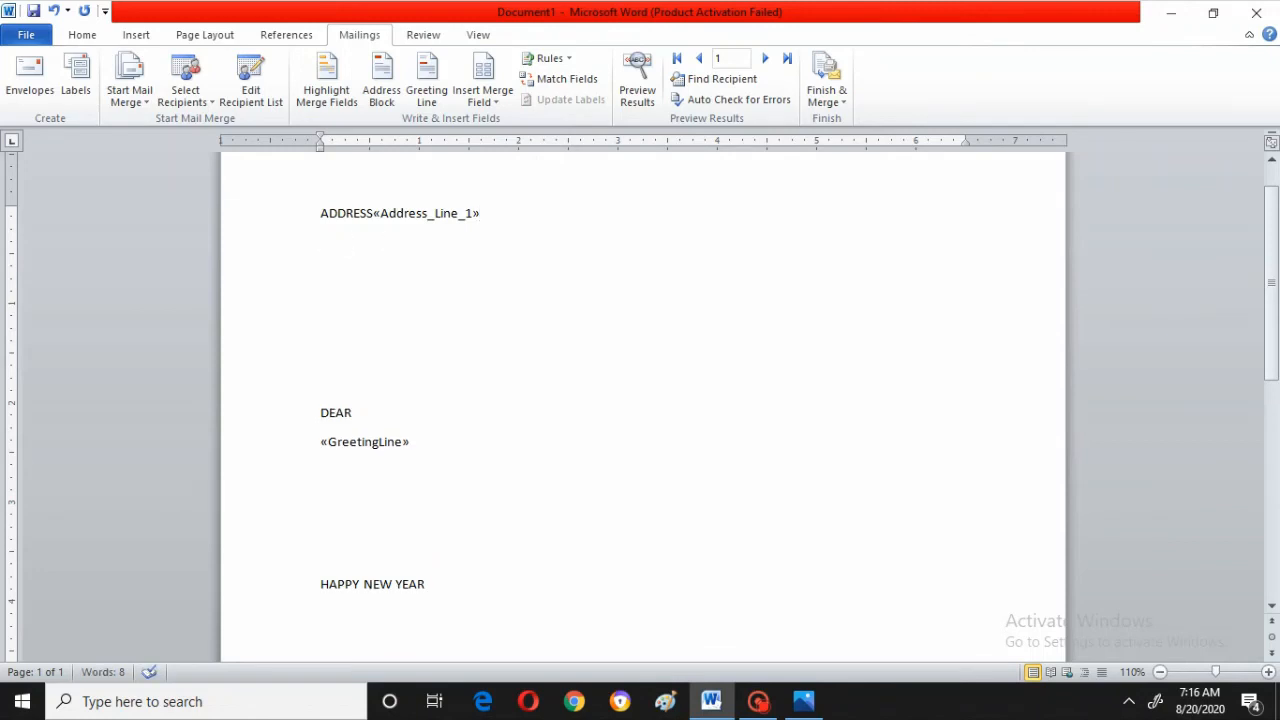
{"action": "left_click", "coordinate": [479, 89]}
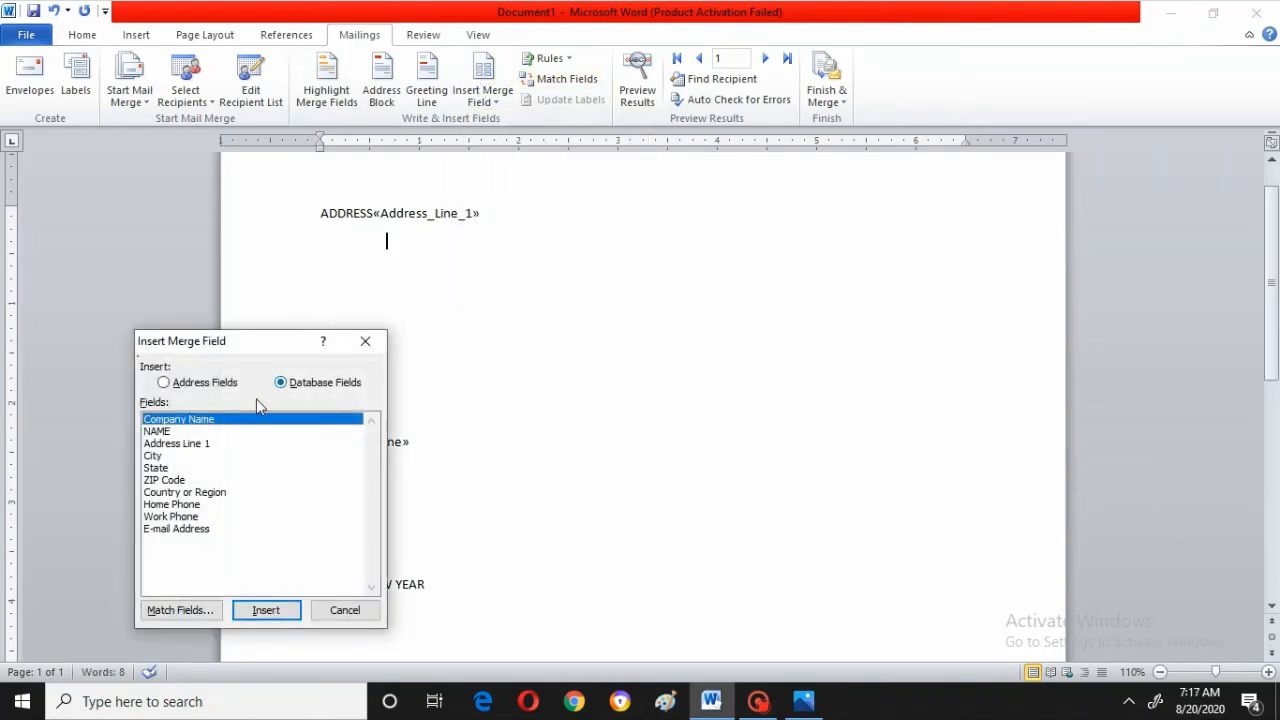
{"action": "left_click", "coordinate": [160, 459]}
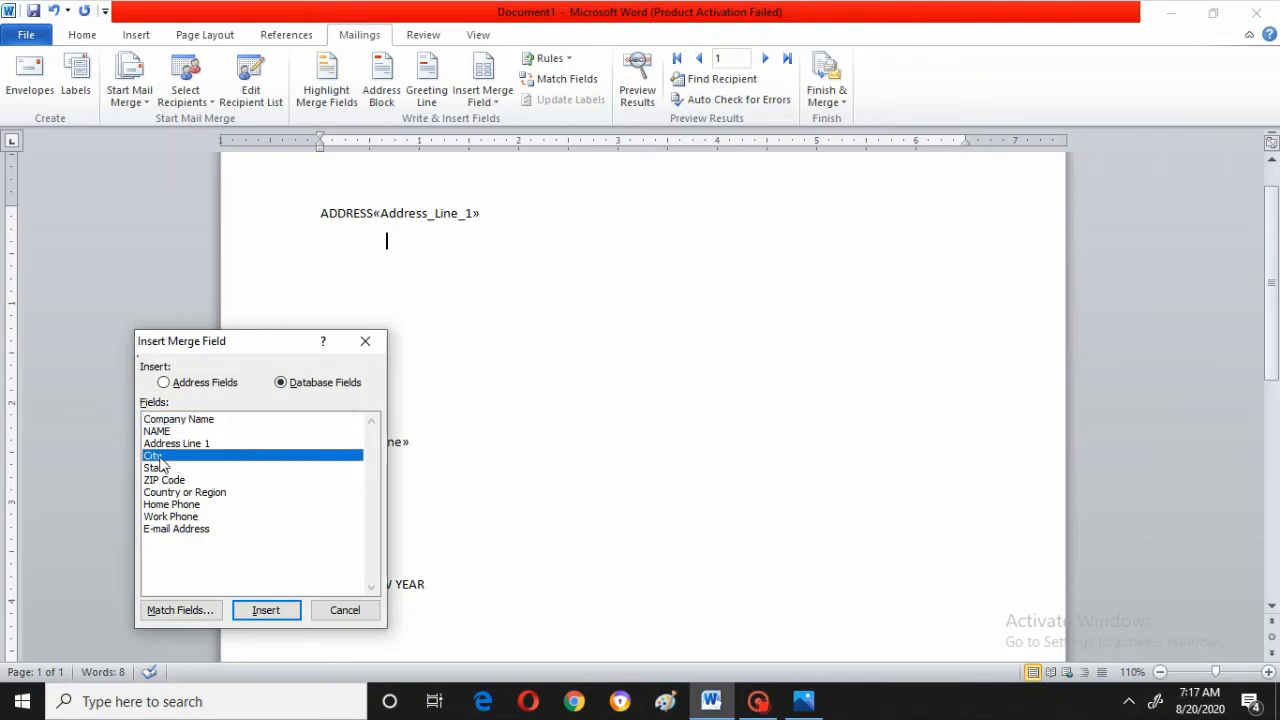
{"action": "left_click", "coordinate": [266, 612]}
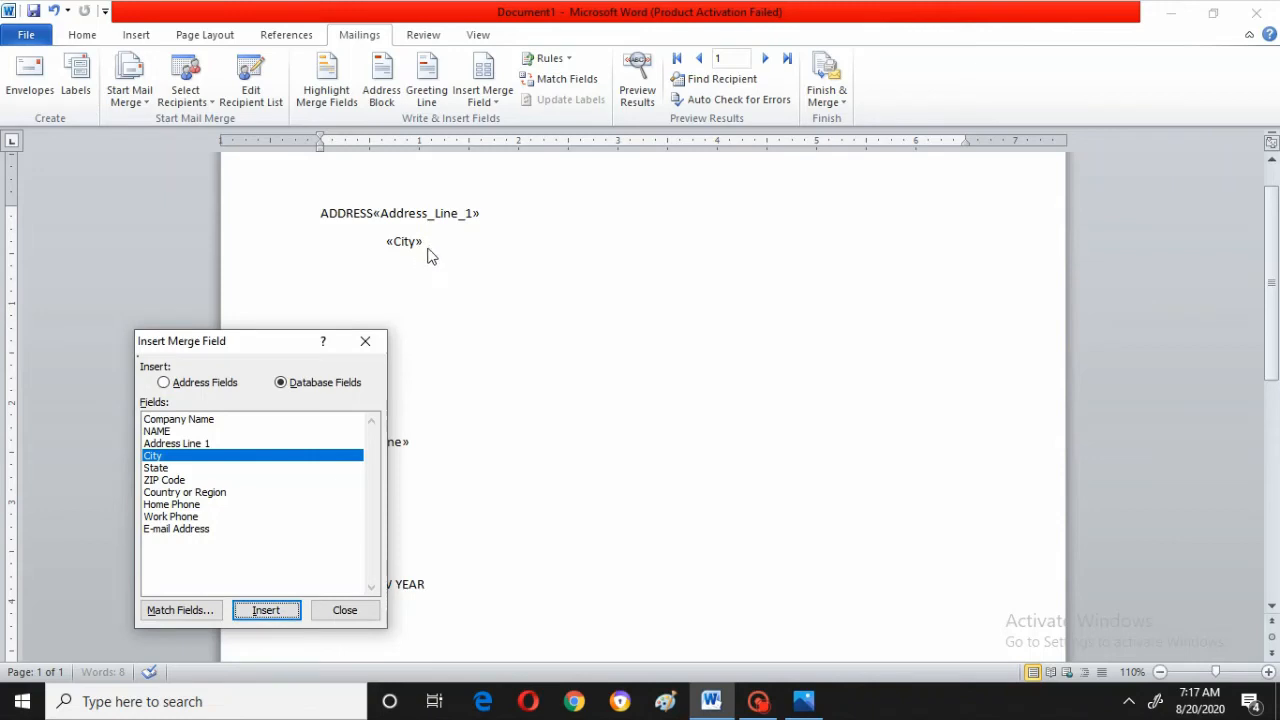
{"action": "left_click", "coordinate": [339, 609]}
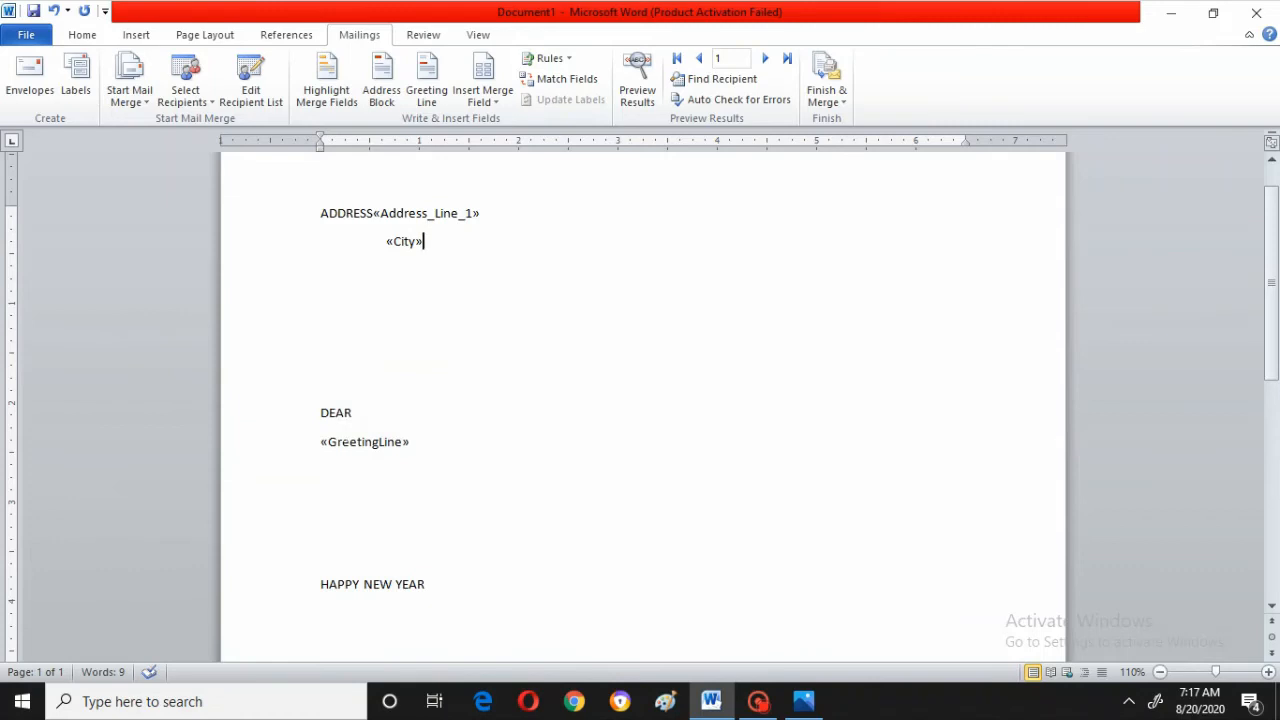
Insert the State merge field on a new line below City
{"action": "key", "text": "Return"}
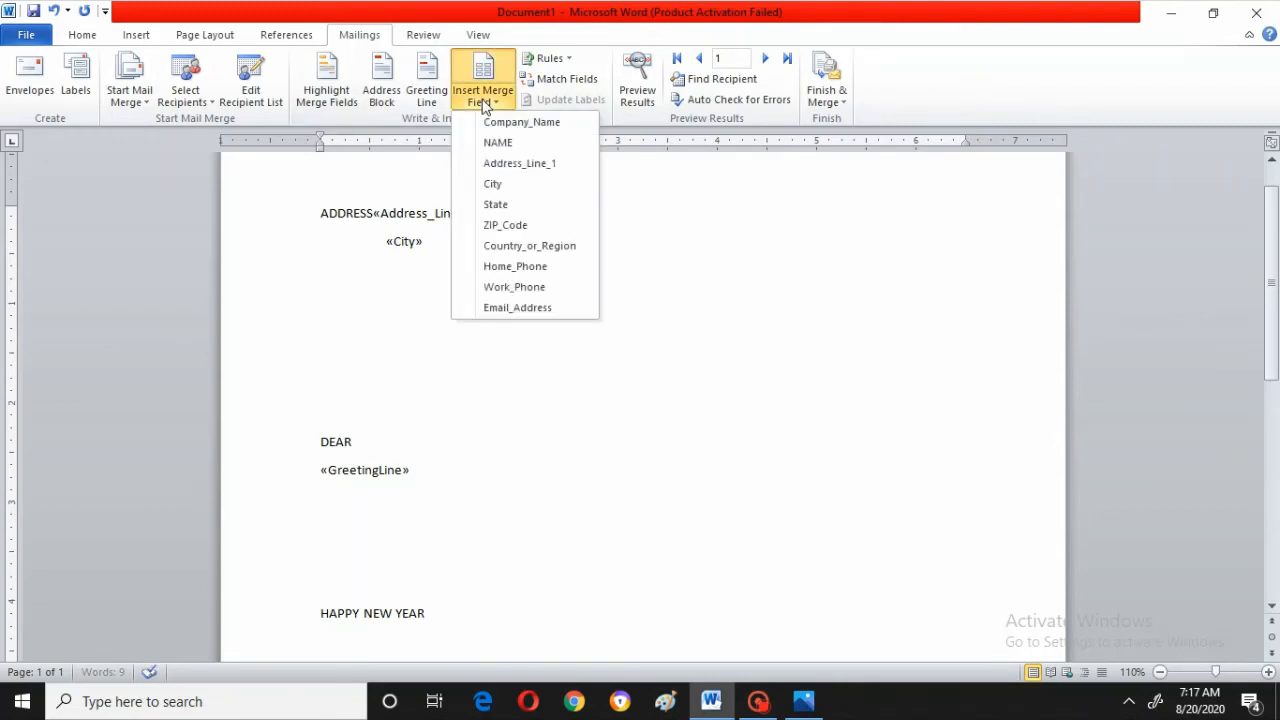
{"action": "left_click", "coordinate": [507, 208]}
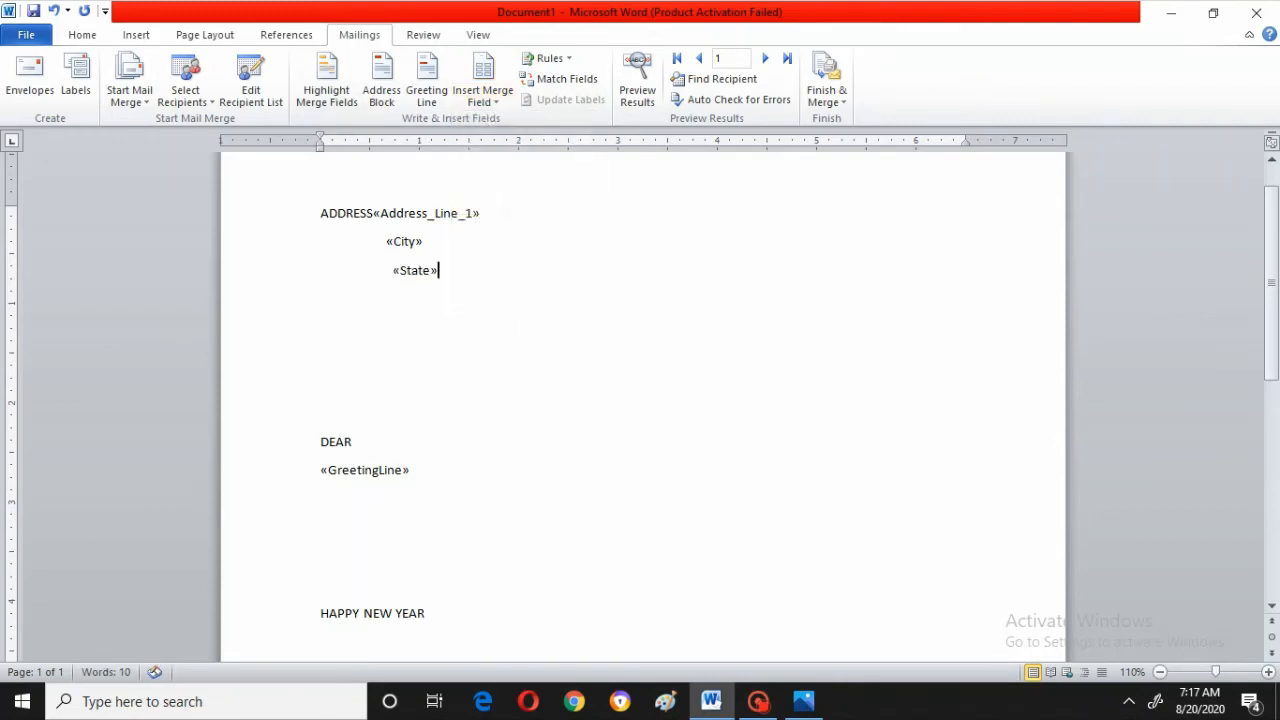
Insert the Country_or_Region merge field on a new line below State
{"action": "key", "text": "Return"}
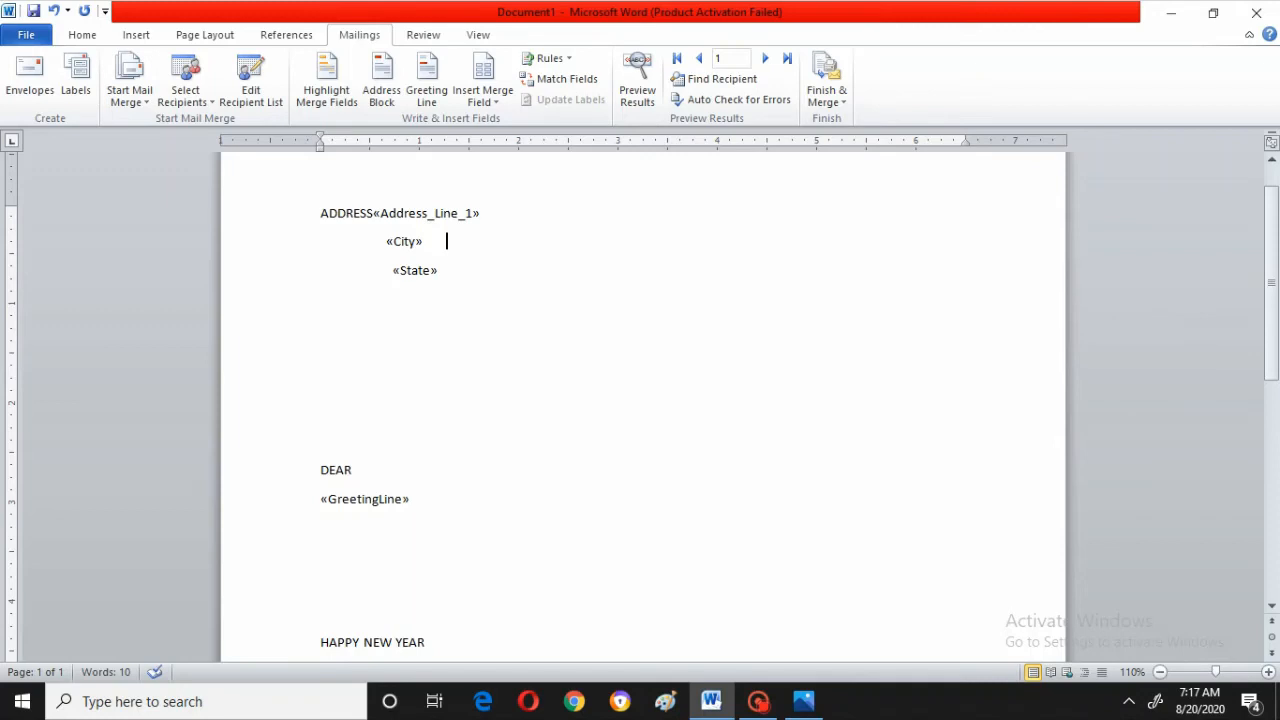
{"action": "key", "text": "Return"}
{"action": "key", "text": "BackSpace"}
{"action": "key", "text": "Down"}
{"action": "key", "text": "Return"}
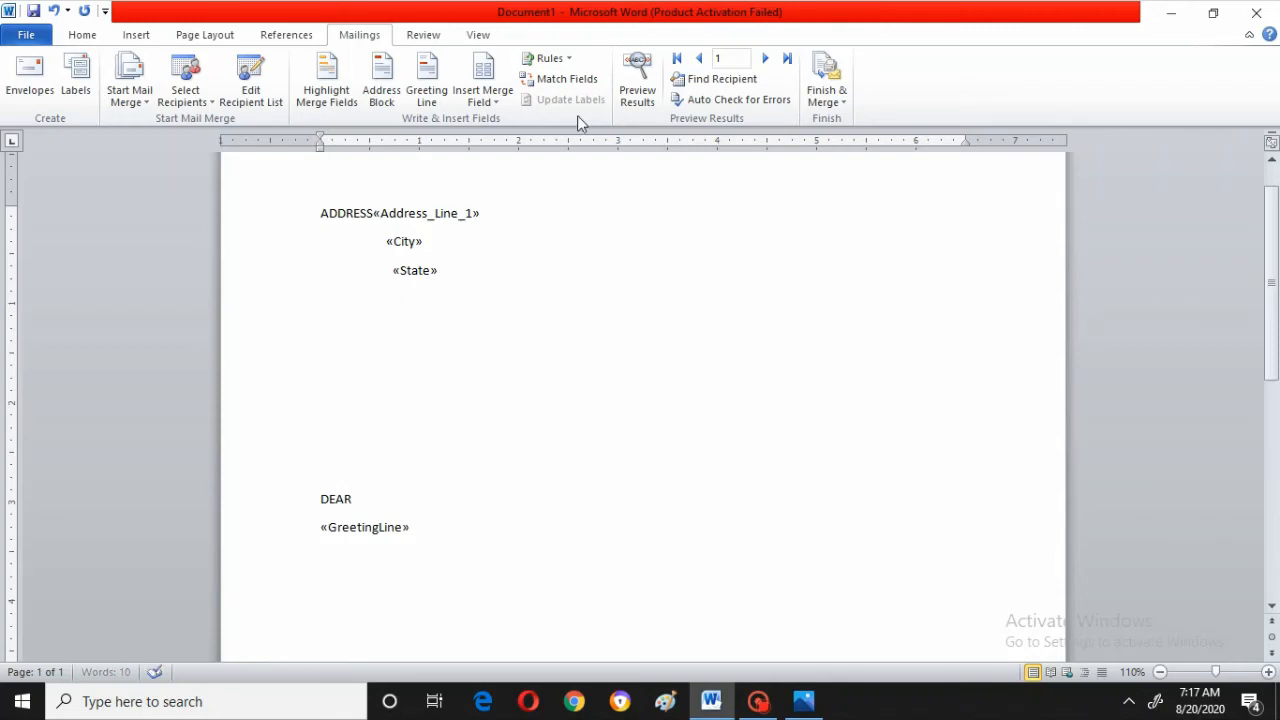
{"action": "left_click", "coordinate": [484, 100]}
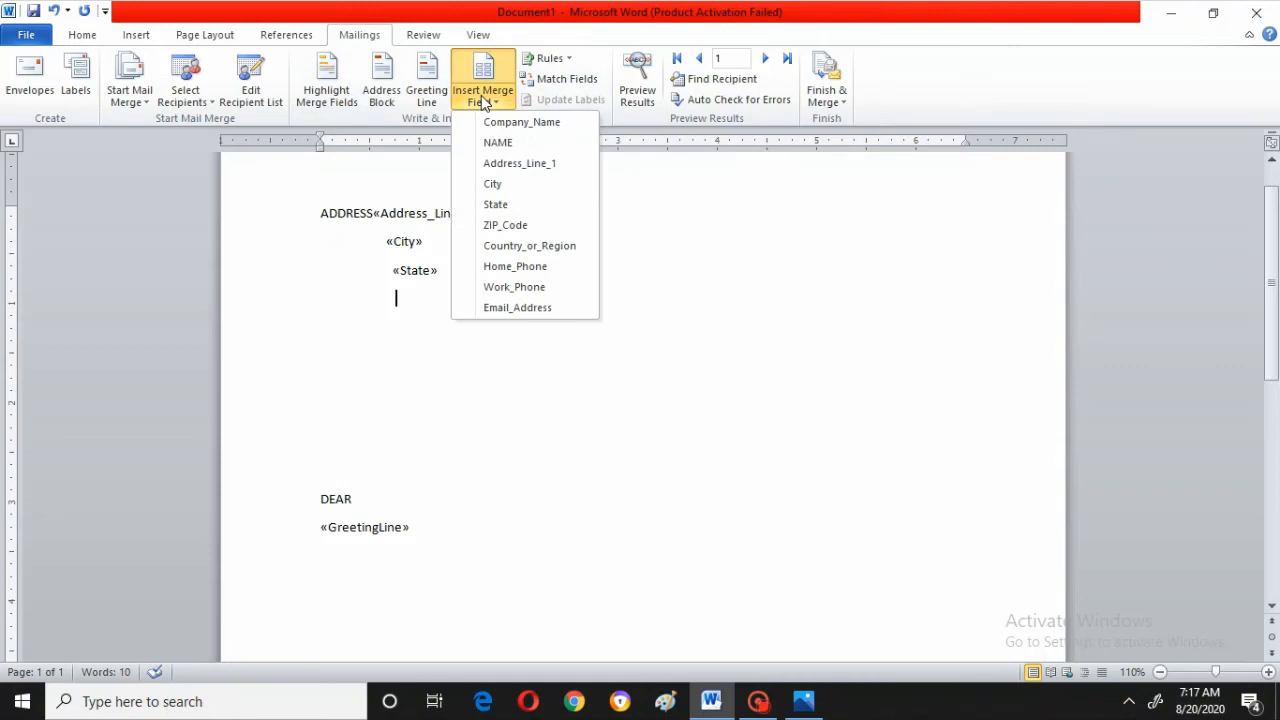
{"action": "left_click", "coordinate": [534, 248]}
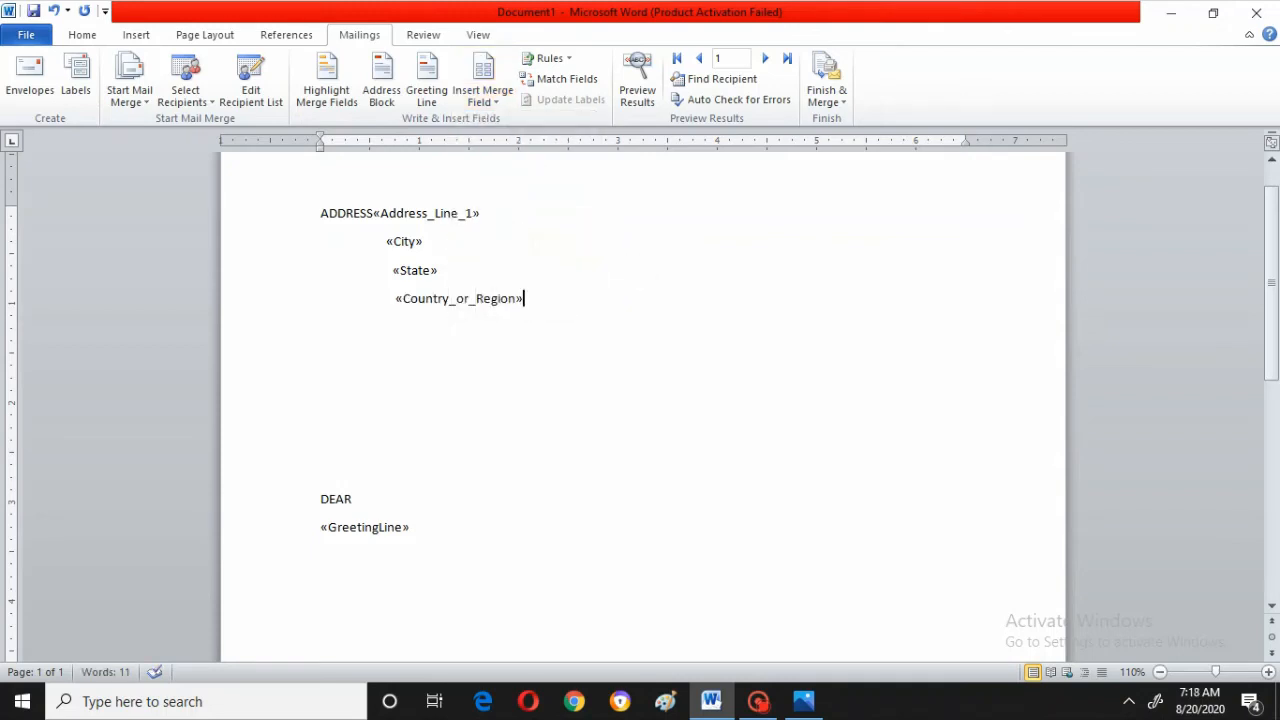
Insert the Home_Phone merge field on a new line below Country_or_Region
{"action": "key", "text": "Return"}
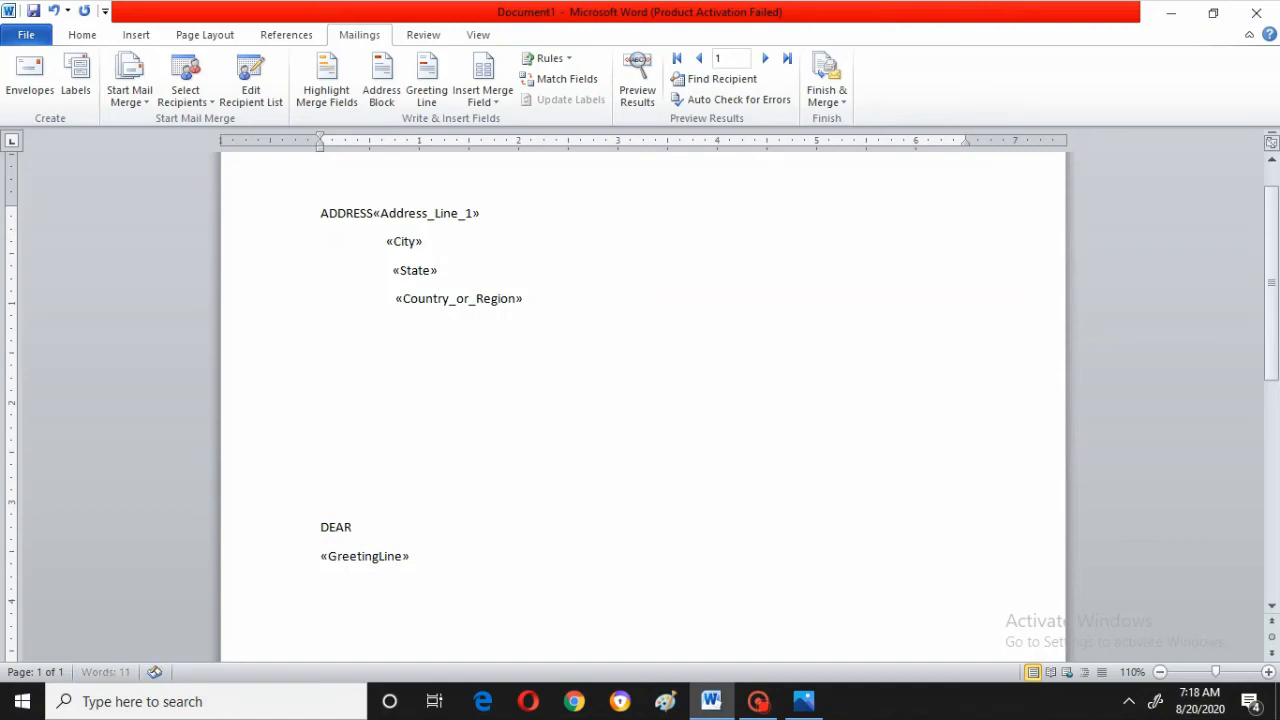
{"action": "left_click", "coordinate": [471, 98]}
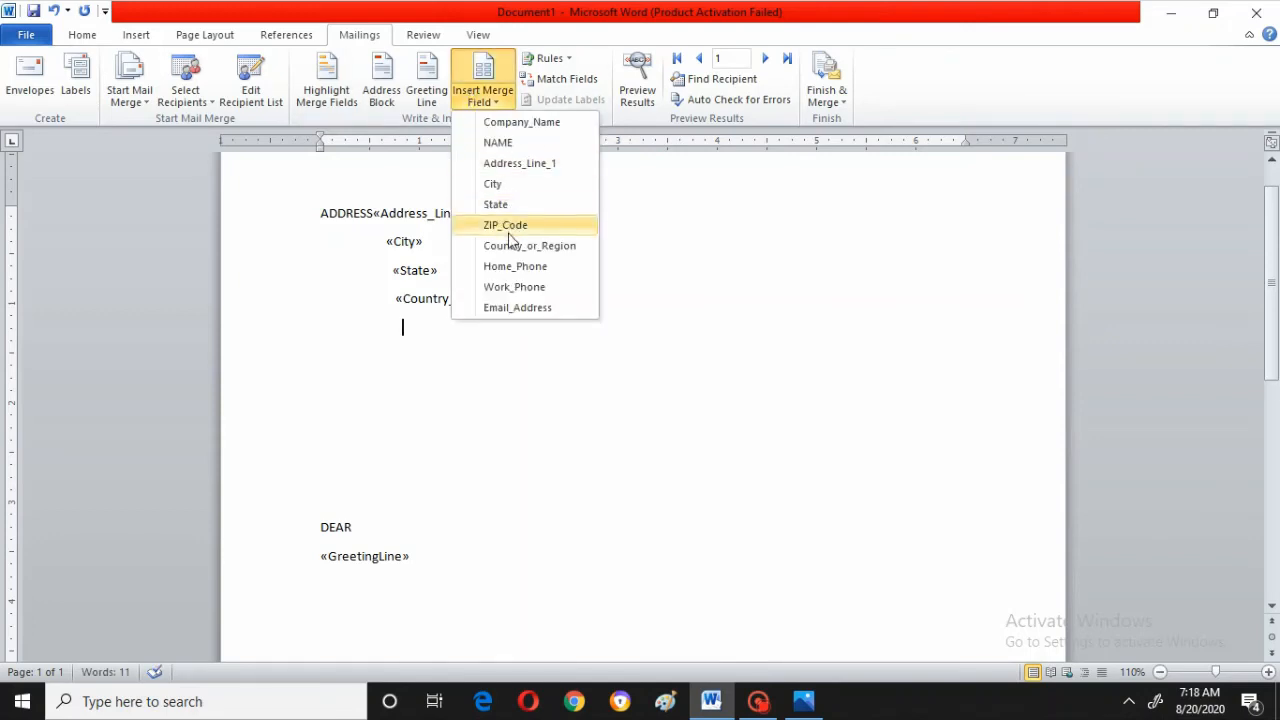
{"action": "left_click", "coordinate": [516, 267]}
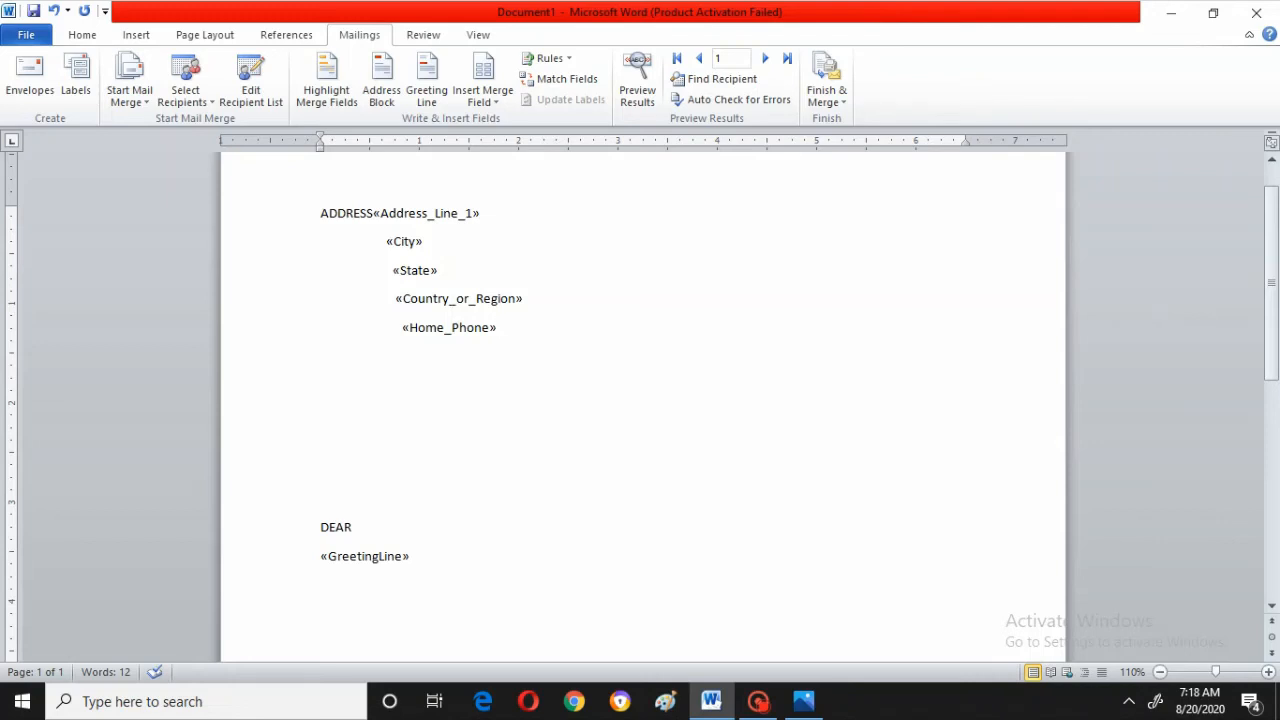
Insert the NAME merge field right after the word DEAR
{"action": "left_click", "coordinate": [357, 527]}
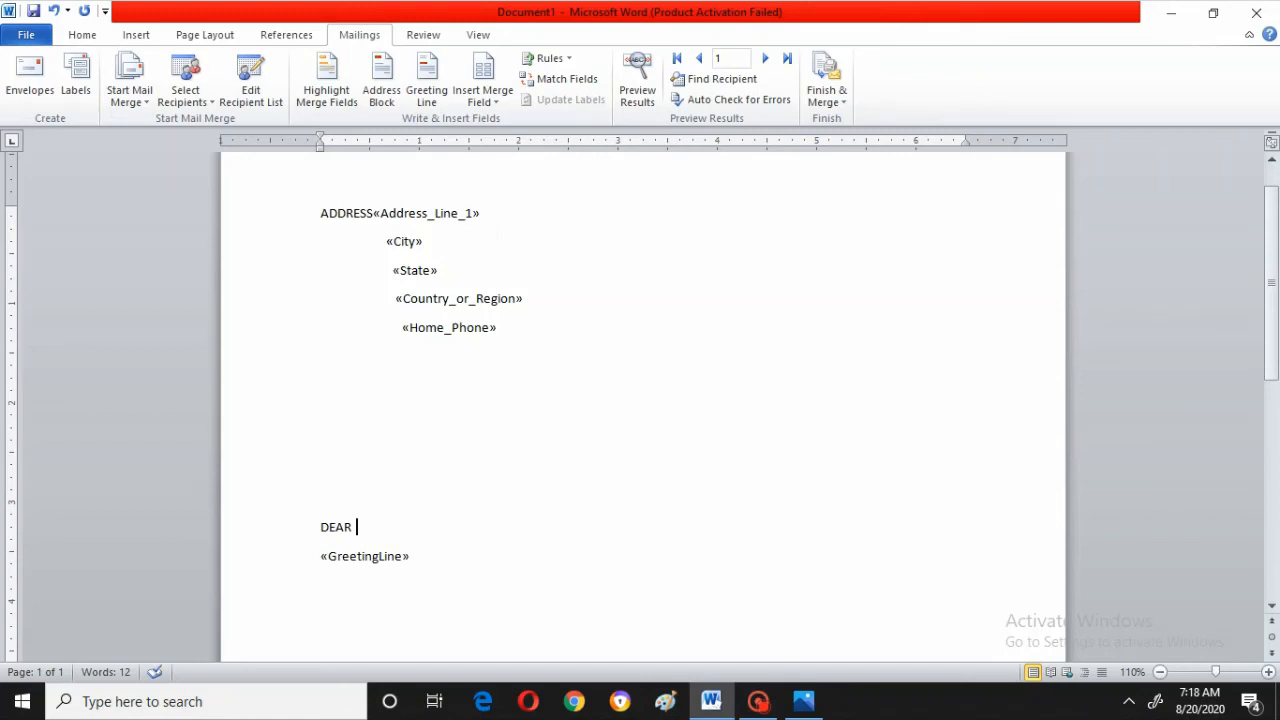
{"action": "left_click", "coordinate": [481, 78]}
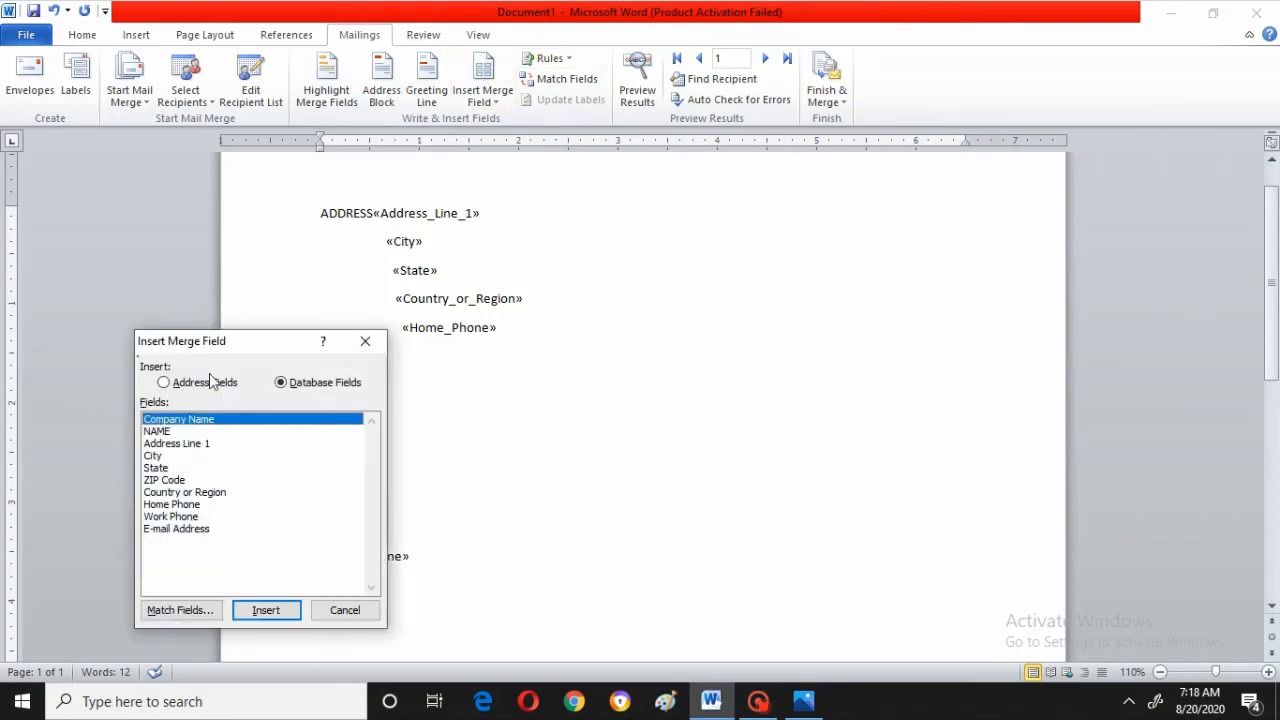
{"action": "left_click", "coordinate": [164, 432]}
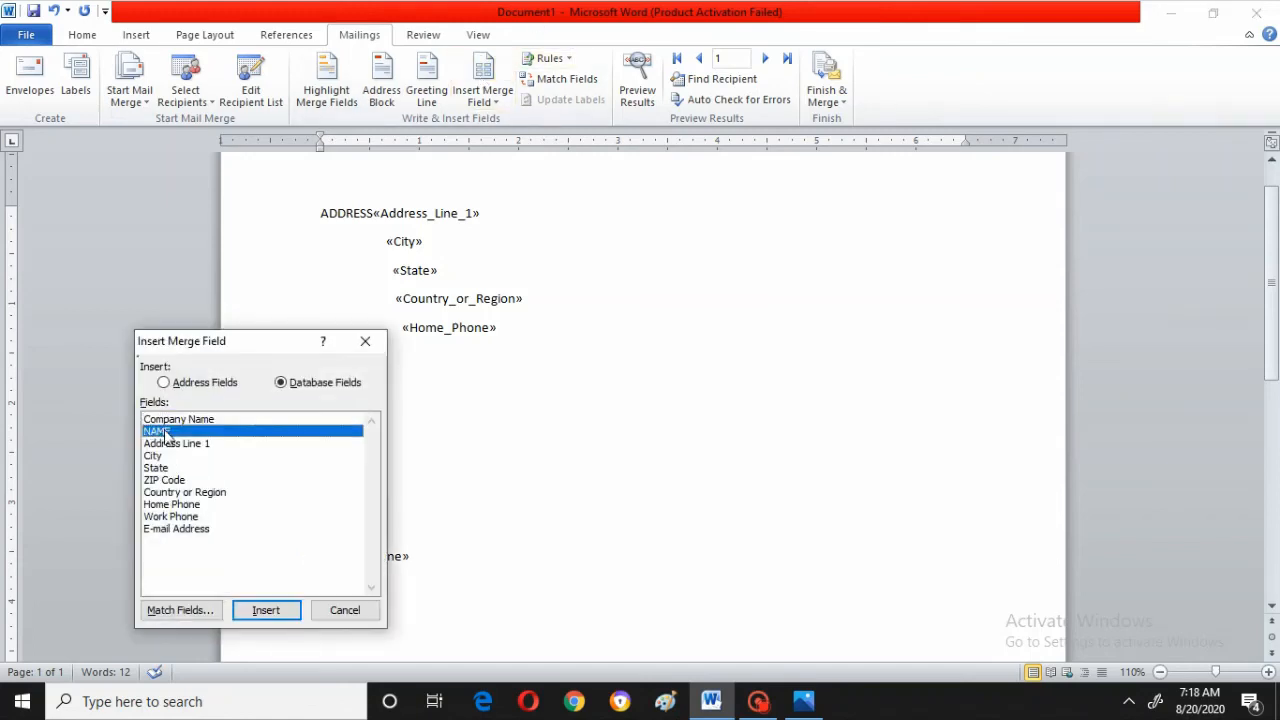
{"action": "left_click", "coordinate": [271, 611]}
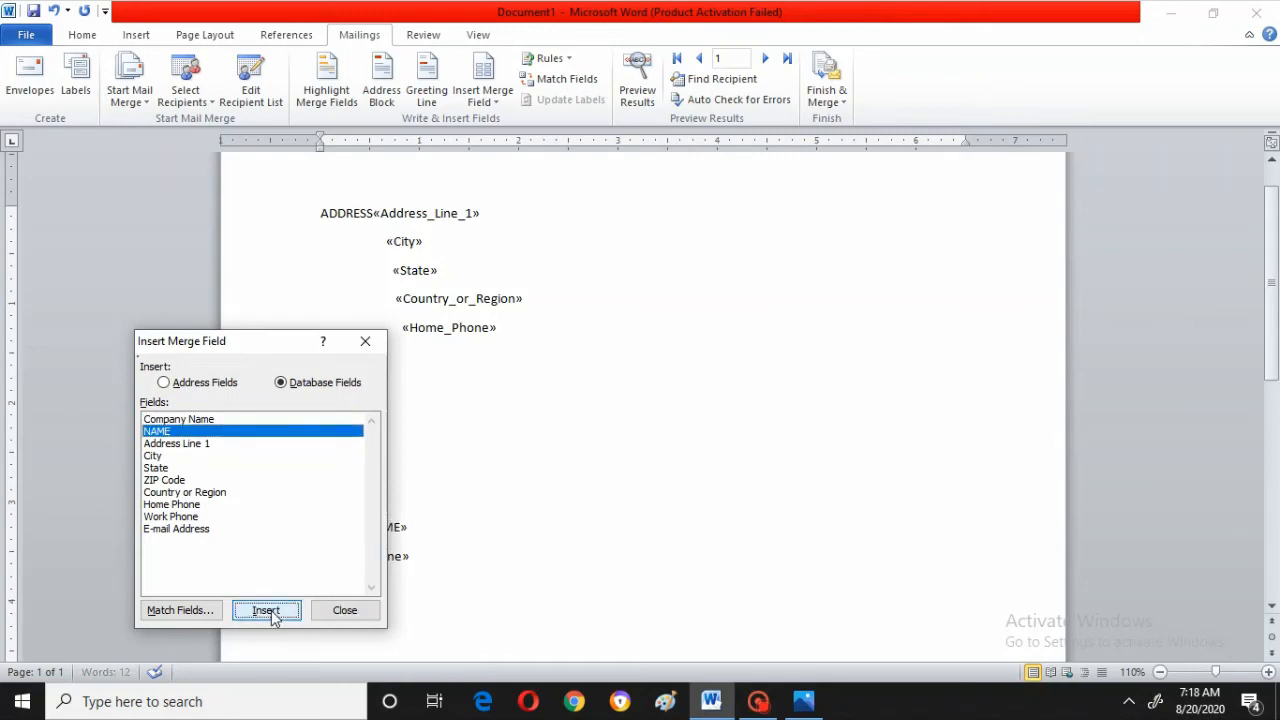
{"action": "left_click", "coordinate": [343, 612]}
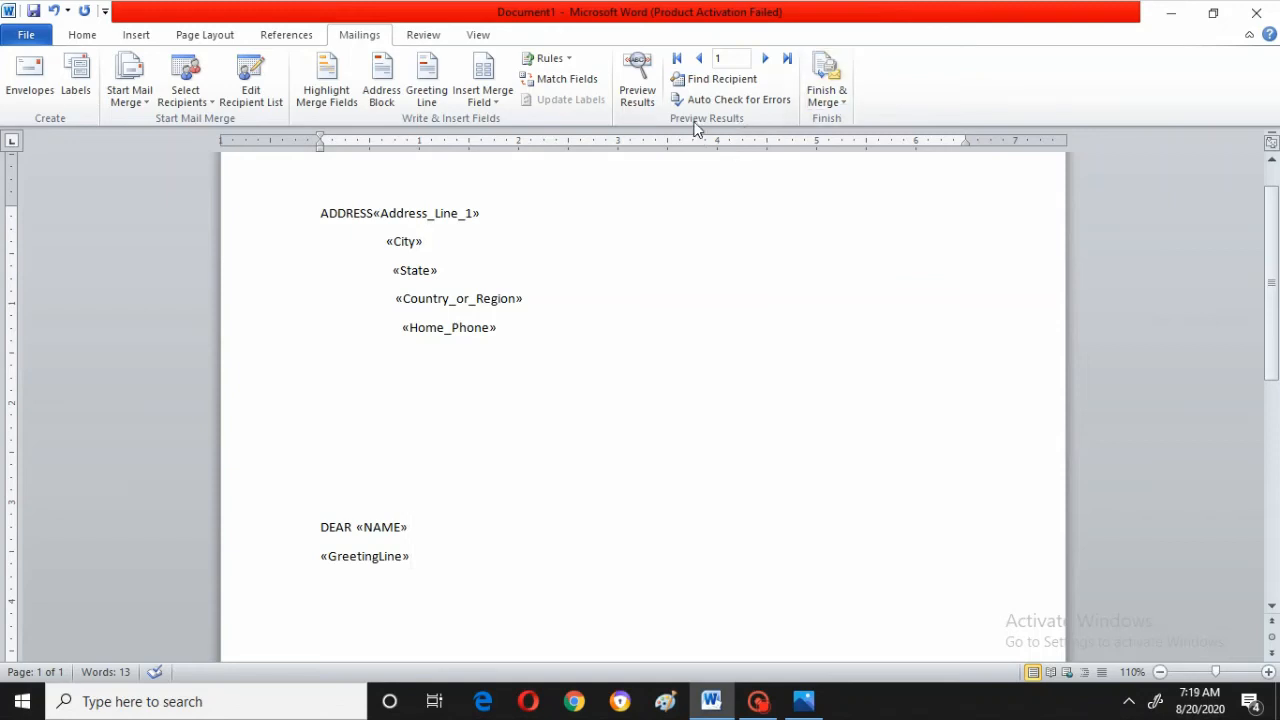
Add the line HAPPY NEW YEAR and, a few blank lines below, a FROM line with the sender's name
{"action": "key", "text": "Down"}
{"action": "key", "text": "Return"}
{"action": "key", "text": "Return"}
{"action": "key", "text": "Return"}
{"action": "key", "text": "Return"}
{"action": "key", "text": "Return"}
{"action": "type", "text": "HAPPY NEW YEAR"}
{"action": "key", "text": "Return"}
{"action": "key", "text": "Return"}
{"action": "key", "text": "Return"}
{"action": "key", "text": "Return"}
{"action": "type", "text": "FROM RUCHI"}
{"action": "key", "text": "Return"}
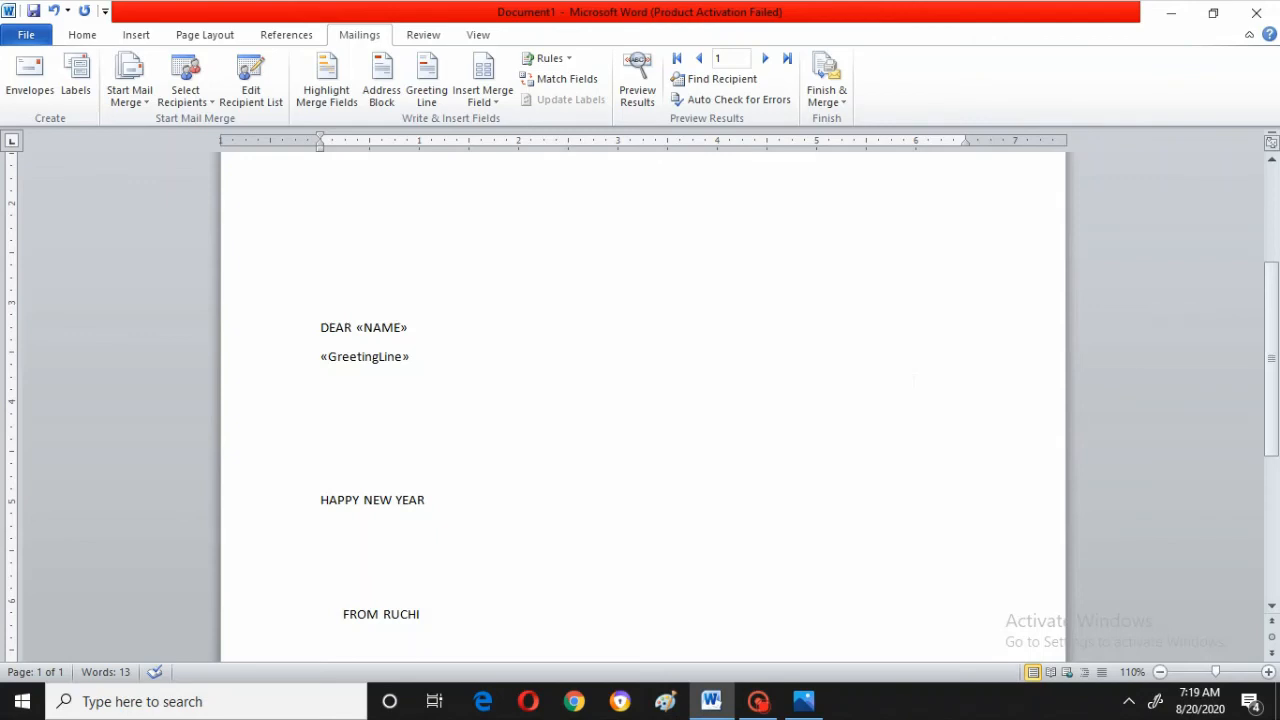
Turn on the preview of merged data in the letter
{"action": "key", "text": "Up"}
{"action": "key", "text": "Up"}
{"action": "key", "text": "Up"}
{"action": "key", "text": "Up"}
{"action": "key", "text": "Up"}
{"action": "key", "text": "Up"}
{"action": "key", "text": "Up"}
{"action": "key", "text": "Up"}
{"action": "key", "text": "Up"}
{"action": "key", "text": "Up"}
{"action": "key", "text": "Up"}
{"action": "key", "text": "Up"}
{"action": "key", "text": "Up"}
{"action": "key", "text": "Up"}
{"action": "key", "text": "Up"}
{"action": "key", "text": "Up"}
{"action": "key", "text": "Up"}
{"action": "key", "text": "Up"}
{"action": "key", "text": "Up"}
{"action": "key", "text": "Up"}
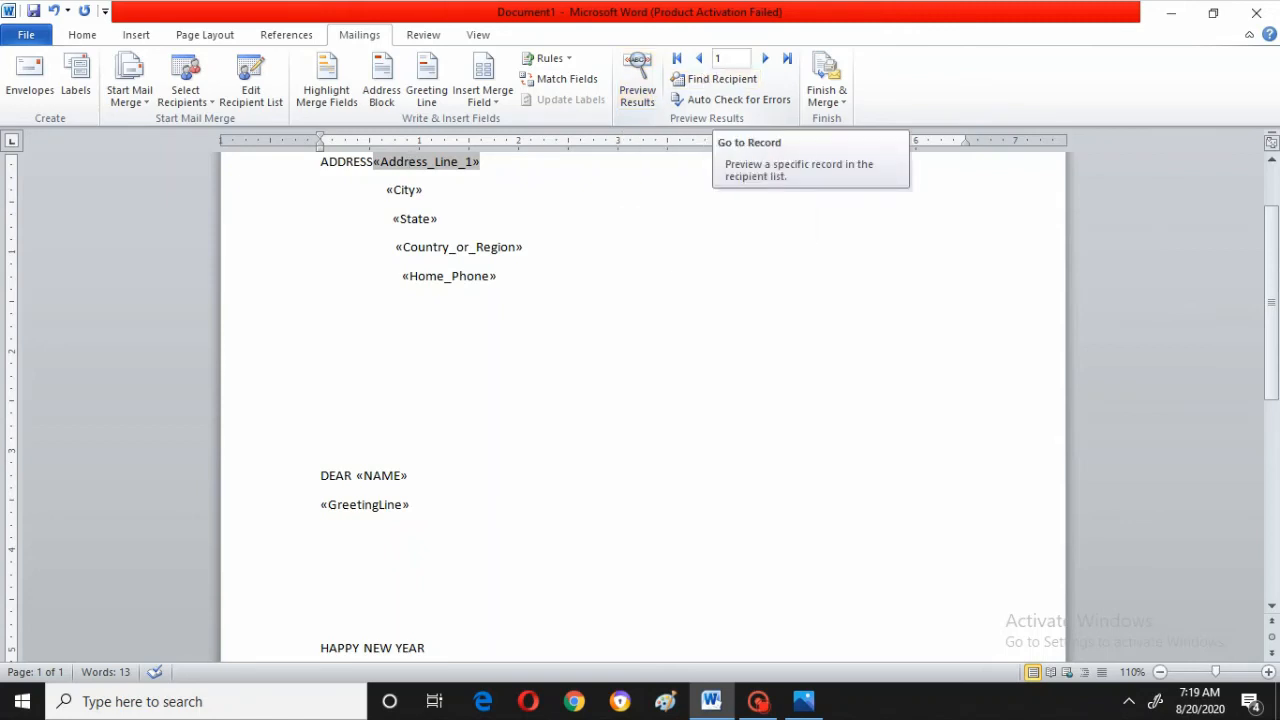
{"action": "left_click", "coordinate": [641, 77]}
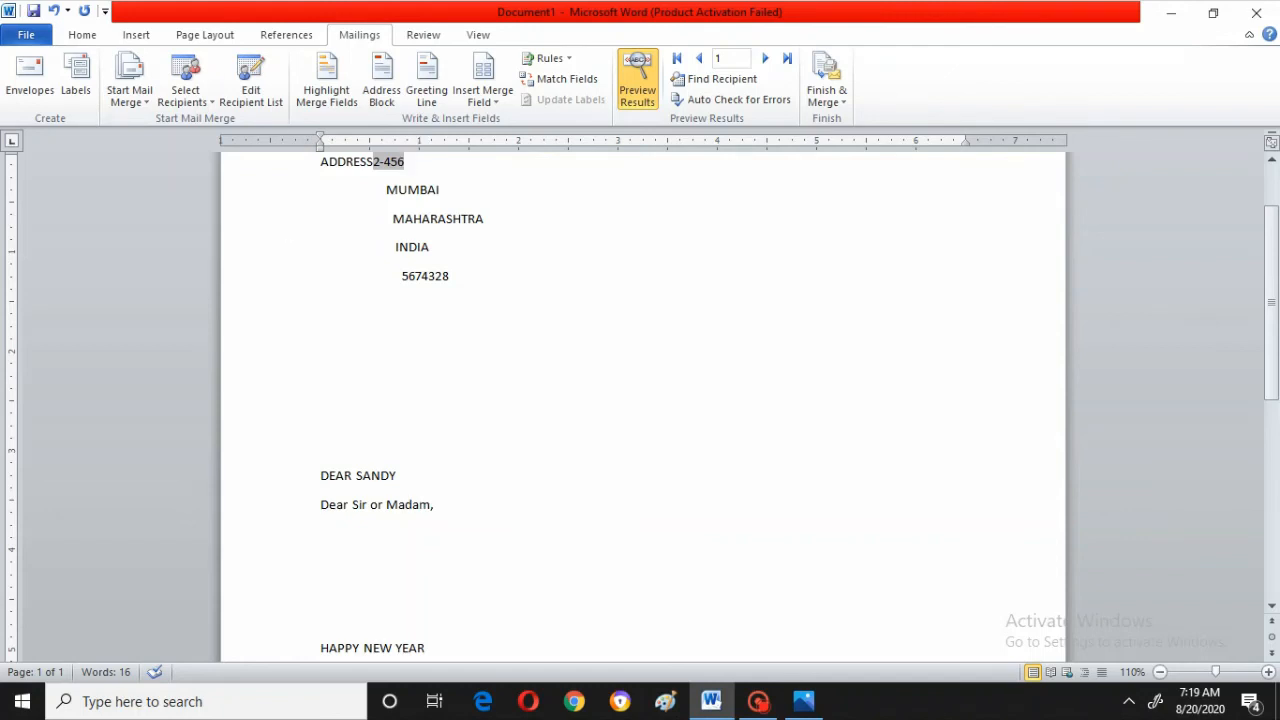
Step through the recipient records in the merge preview, toggling the preview off and back on
{"action": "key", "text": "Down"}
{"action": "key", "text": "Down"}
{"action": "key", "text": "Down"}
{"action": "key", "text": "Down"}
{"action": "key", "text": "Down"}
{"action": "key", "text": "Down"}
{"action": "key", "text": "Down"}
{"action": "key", "text": "Down"}
{"action": "key", "text": "Down"}
{"action": "key", "text": "Down"}
{"action": "key", "text": "Down"}
{"action": "key", "text": "Down"}
{"action": "key", "text": "Down"}
{"action": "key", "text": "Down"}
{"action": "key", "text": "Down"}
{"action": "key", "text": "Down"}
{"action": "key", "text": "Down"}
{"action": "key", "text": "Down"}
{"action": "key", "text": "Down"}
{"action": "key", "text": "Down"}
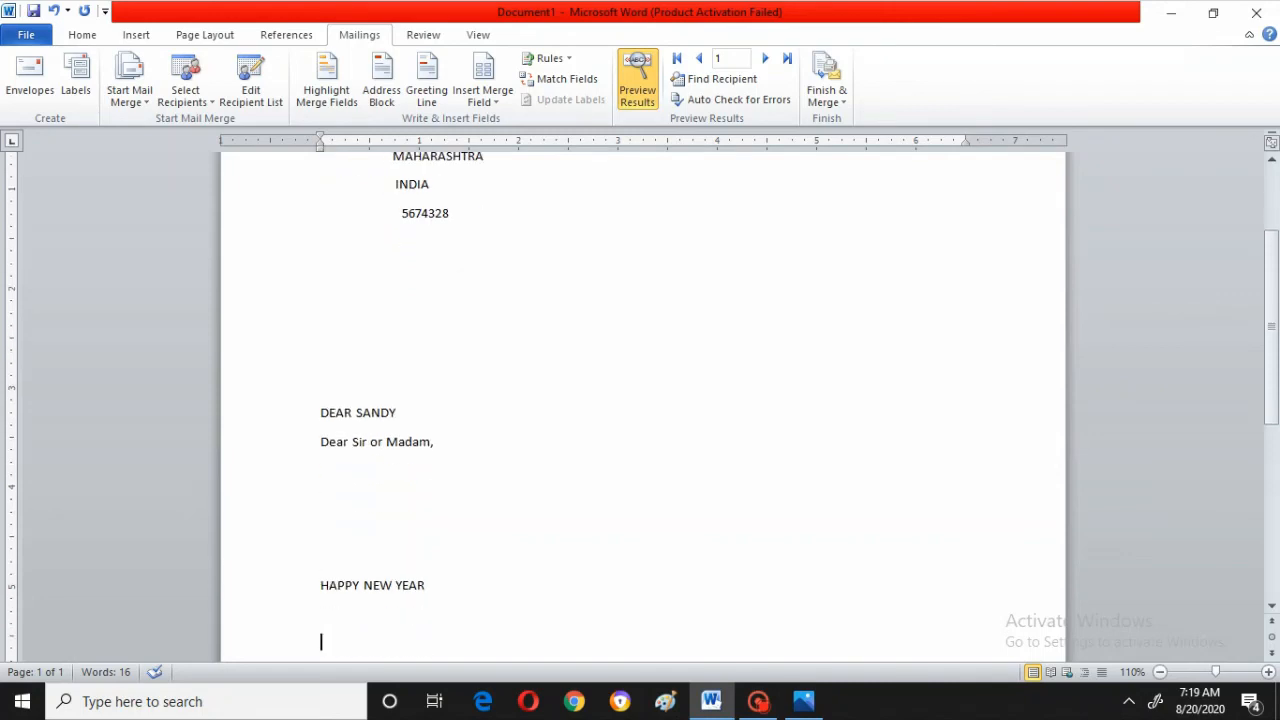
{"action": "key", "text": "Down"}
{"action": "key", "text": "Down"}
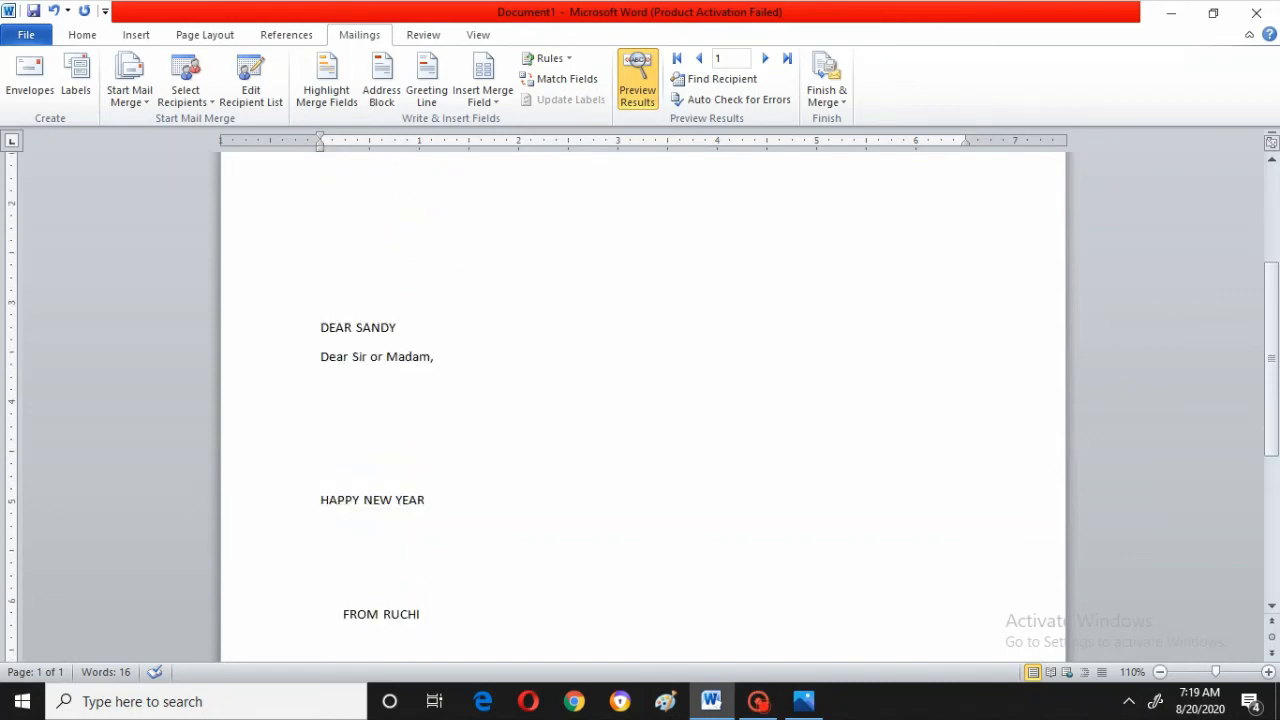
{"action": "left_click", "coordinate": [766, 60]}
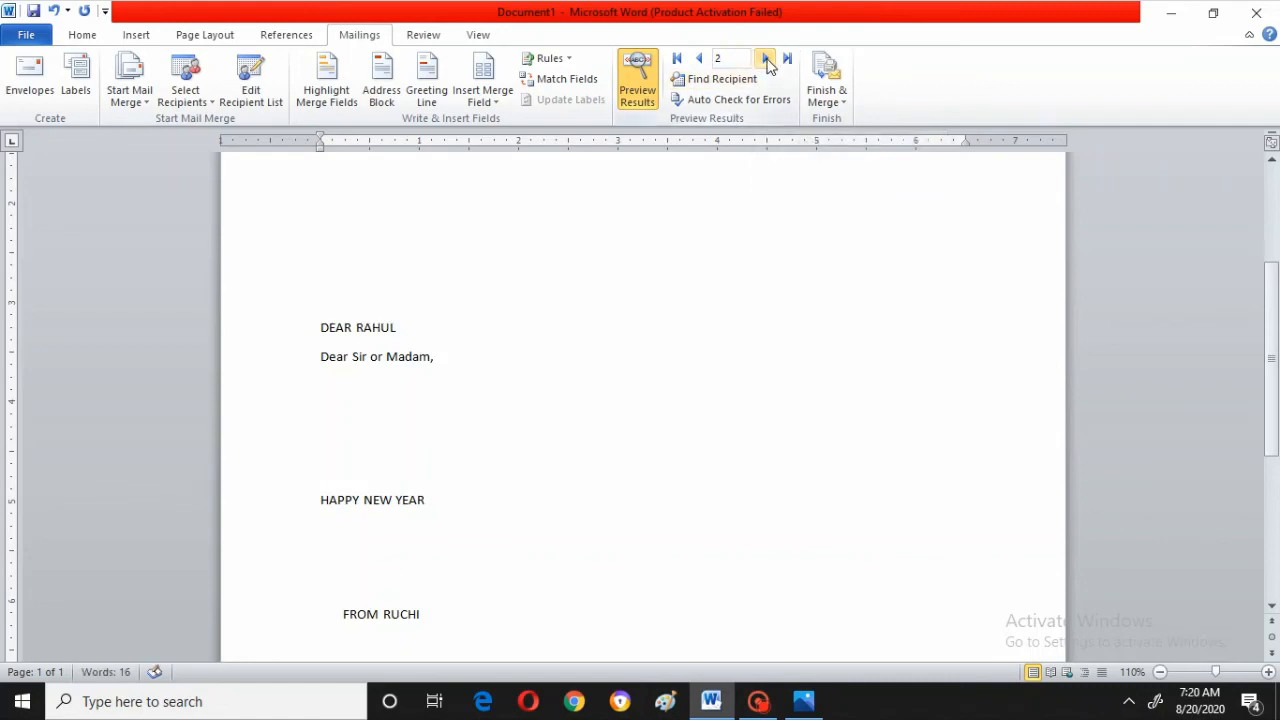
{"action": "left_click", "coordinate": [636, 80]}
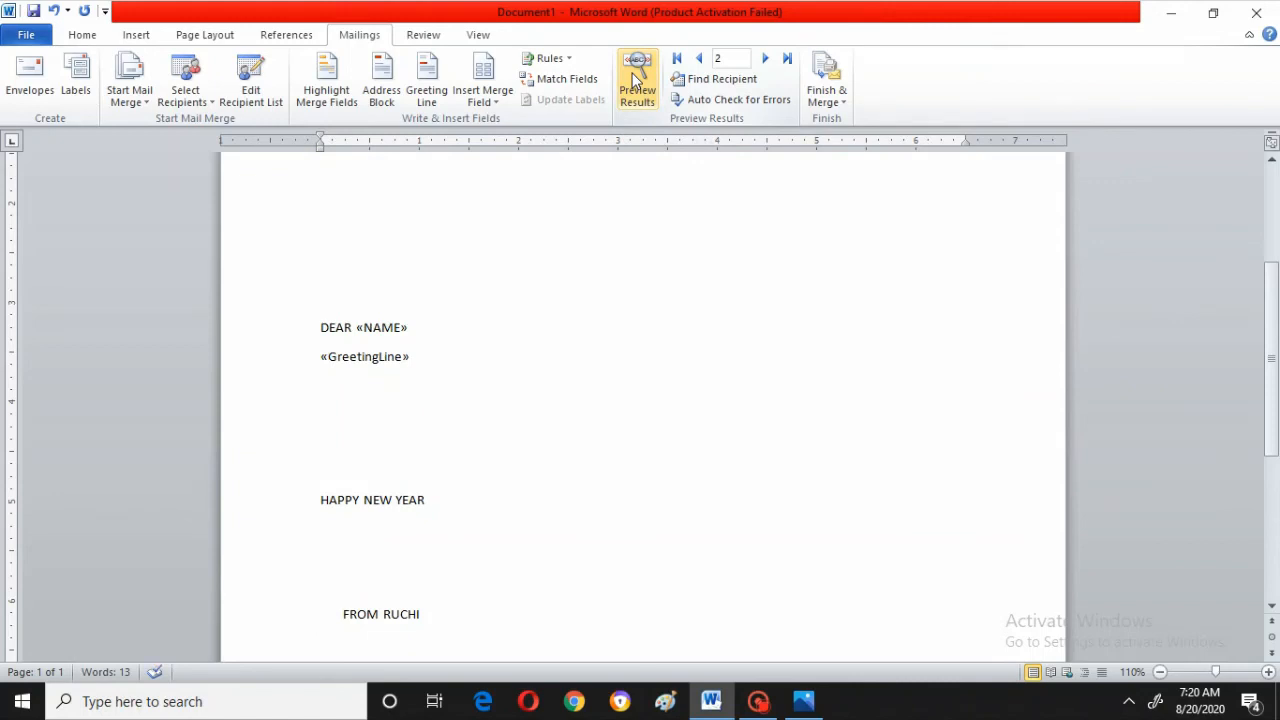
{"action": "left_click", "coordinate": [633, 78]}
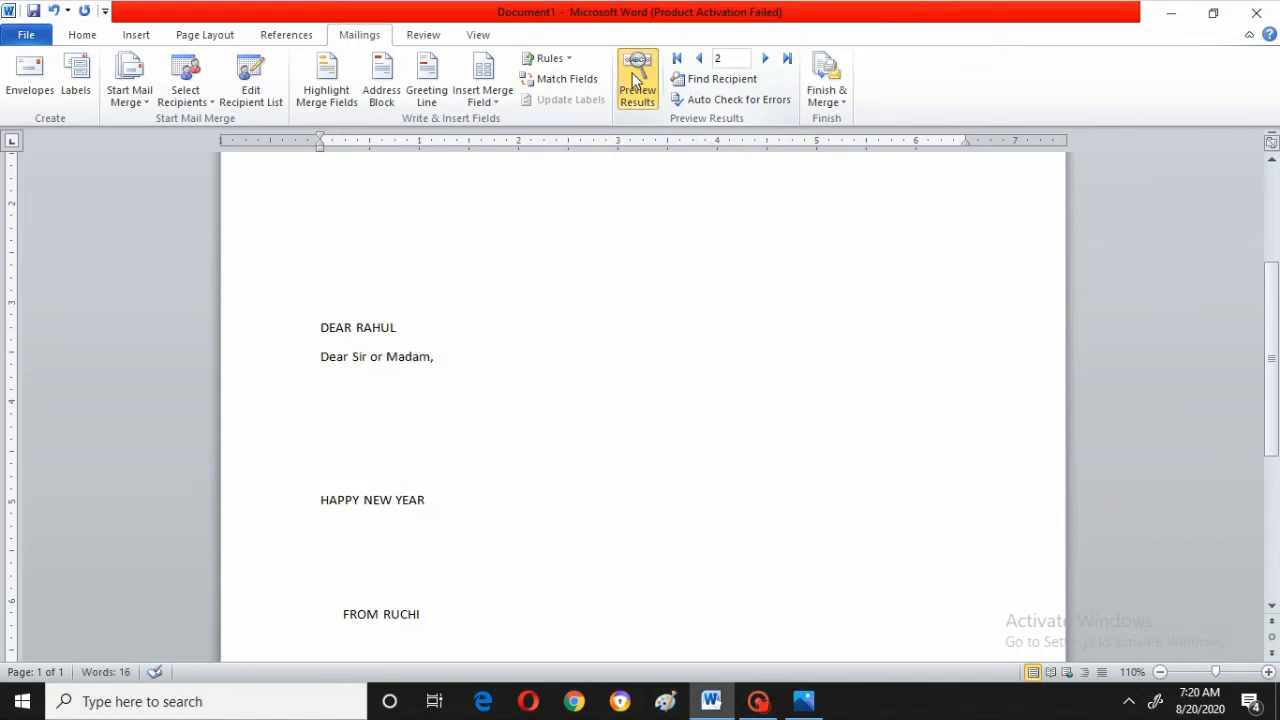
{"action": "left_click", "coordinate": [699, 62]}
{"action": "left_click", "coordinate": [766, 59]}
Finish the merge by editing individual documents for all records into a new document
{"action": "left_click", "coordinate": [826, 105]}
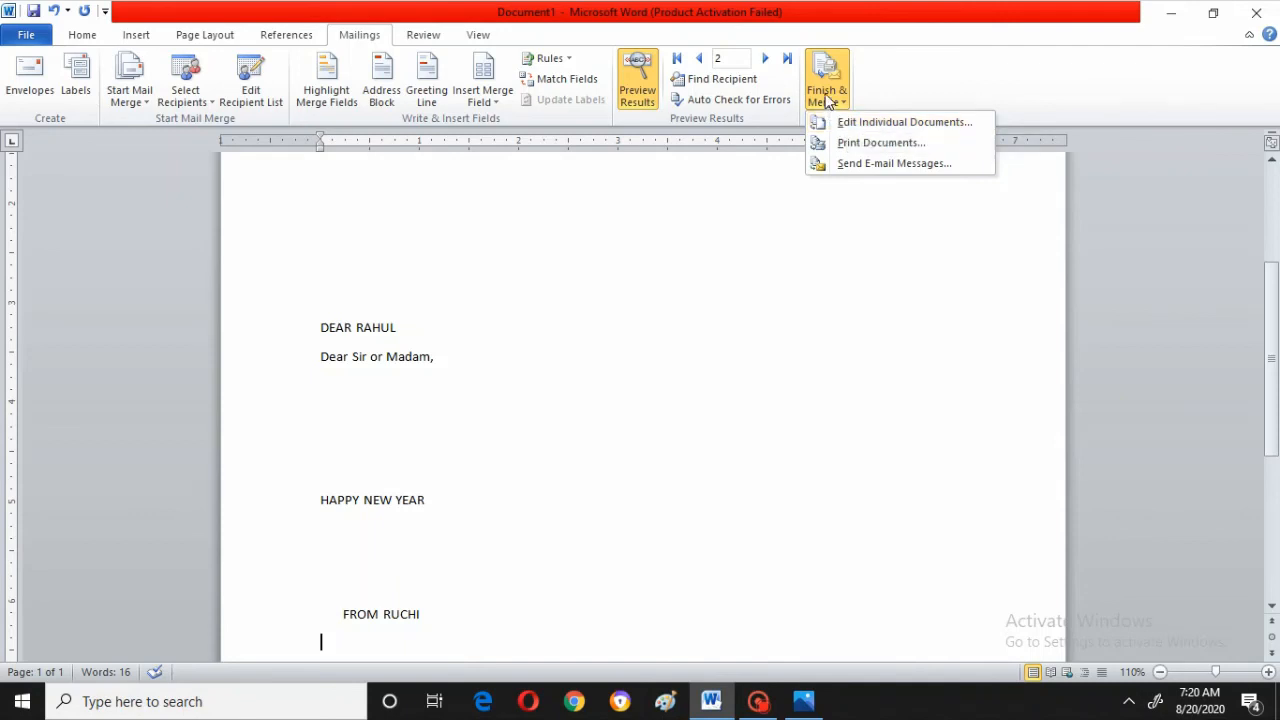
{"action": "left_click", "coordinate": [875, 128]}
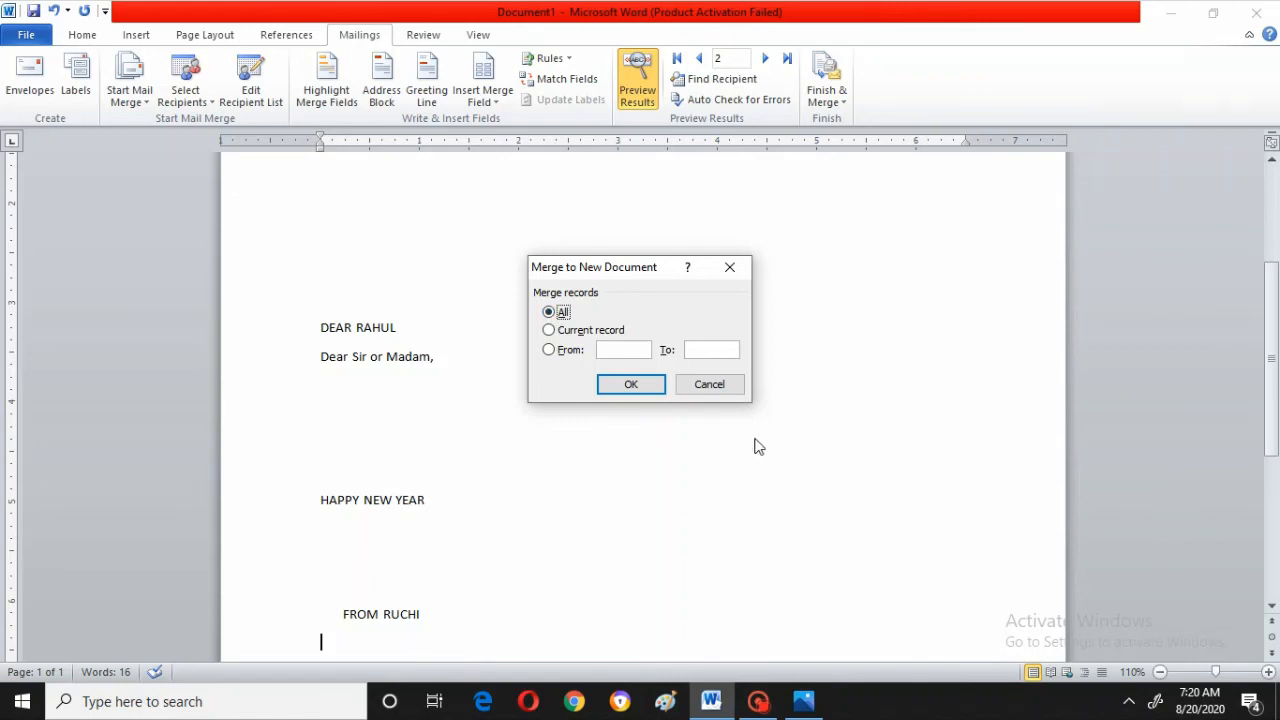
{"action": "left_click", "coordinate": [647, 387]}
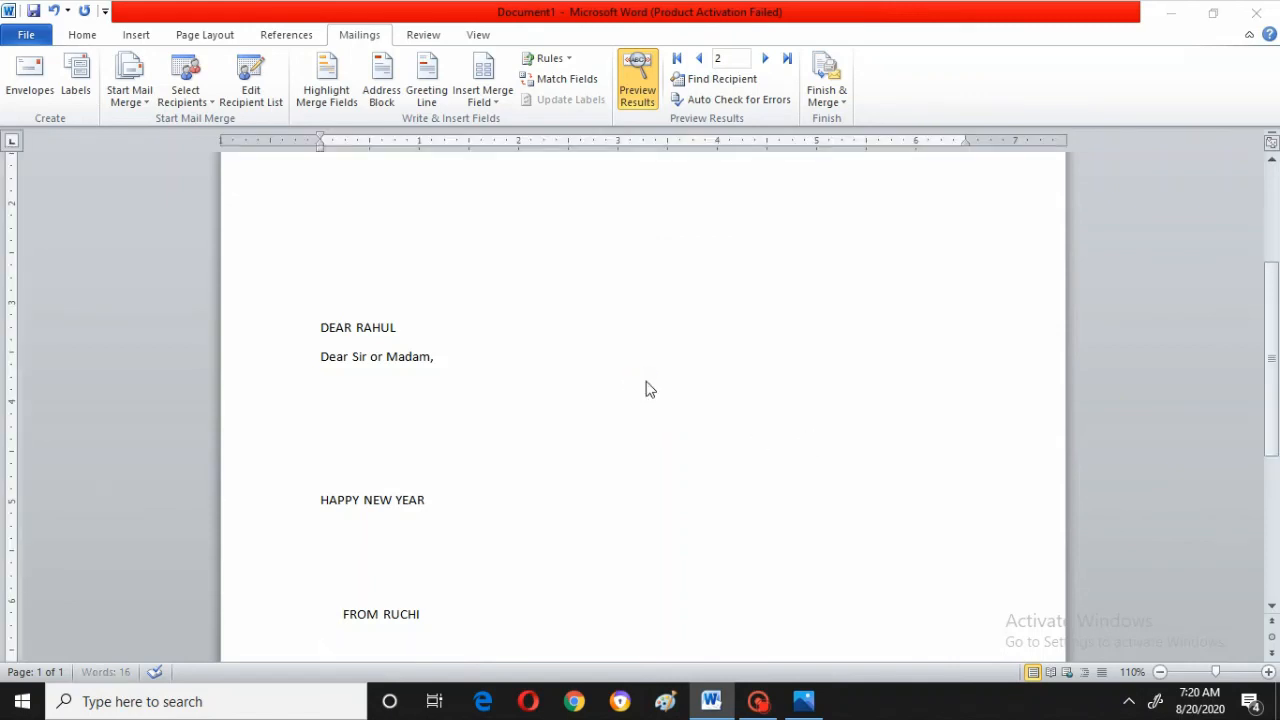
Scroll through the merged document to review each recipient's letter
{"action": "key", "text": "Down"}
{"action": "key", "text": "Down"}
{"action": "key", "text": "Down"}
{"action": "key", "text": "Down"}
{"action": "key", "text": "Down"}
{"action": "key", "text": "Down"}
{"action": "key", "text": "Down"}
{"action": "key", "text": "Down"}
{"action": "key", "text": "Down"}
{"action": "key", "text": "Down"}
{"action": "key", "text": "Down"}
{"action": "key", "text": "Down"}
{"action": "key", "text": "Down"}
{"action": "key", "text": "Down"}
{"action": "key", "text": "Down"}
{"action": "key", "text": "Down"}
{"action": "key", "text": "Down"}
{"action": "key", "text": "Down"}
{"action": "key", "text": "Down"}
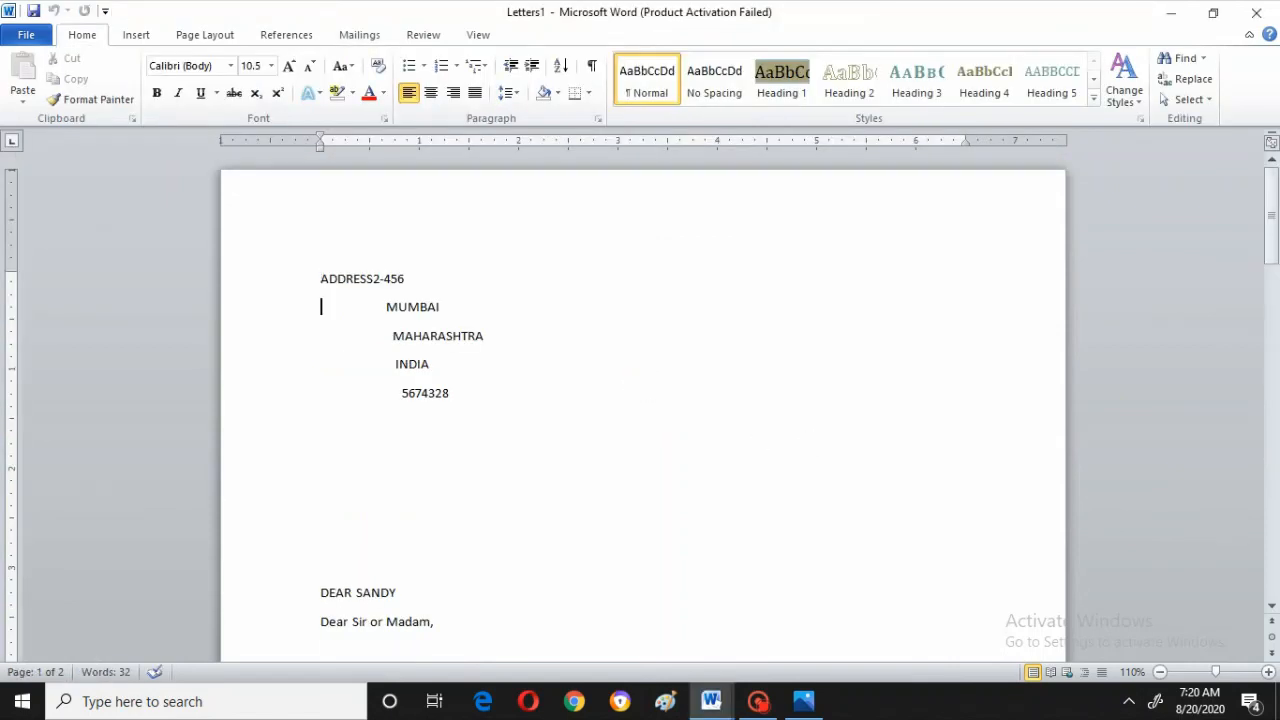
{"action": "key", "text": "Down"}
{"action": "key", "text": "Down"}
{"action": "key", "text": "Down"}
{"action": "key", "text": "Down"}
{"action": "key", "text": "Down"}
{"action": "key", "text": "Down"}
{"action": "key", "text": "Down"}
{"action": "key", "text": "Down"}
{"action": "key", "text": "Down"}
{"action": "key", "text": "Down"}
{"action": "key", "text": "Down"}
{"action": "key", "text": "Down"}
{"action": "key", "text": "Down"}
{"action": "key", "text": "Down"}
{"action": "key", "text": "Down"}
{"action": "key", "text": "Down"}
{"action": "key", "text": "Down"}
{"action": "key", "text": "Down"}
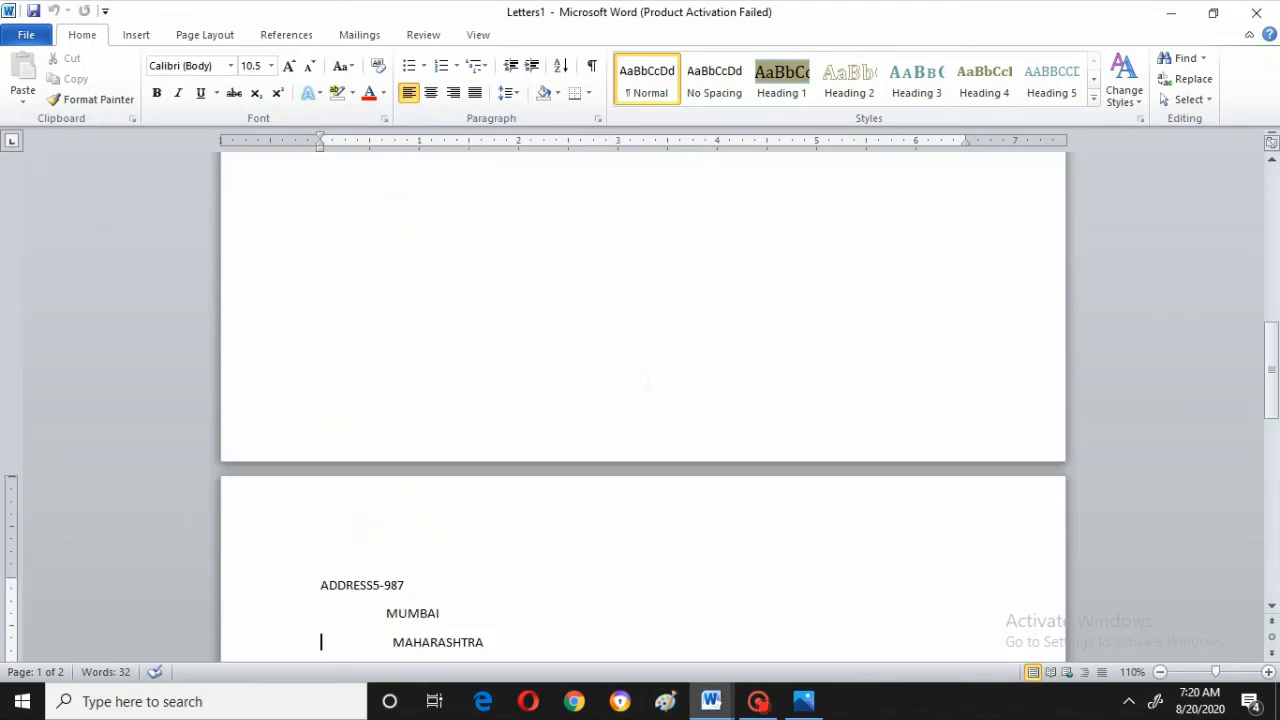
{"action": "key", "text": "Down"}
{"action": "key", "text": "Down"}
{"action": "key", "text": "Down"}
{"action": "key", "text": "Down"}
{"action": "key", "text": "Down"}
{"action": "key", "text": "Down"}
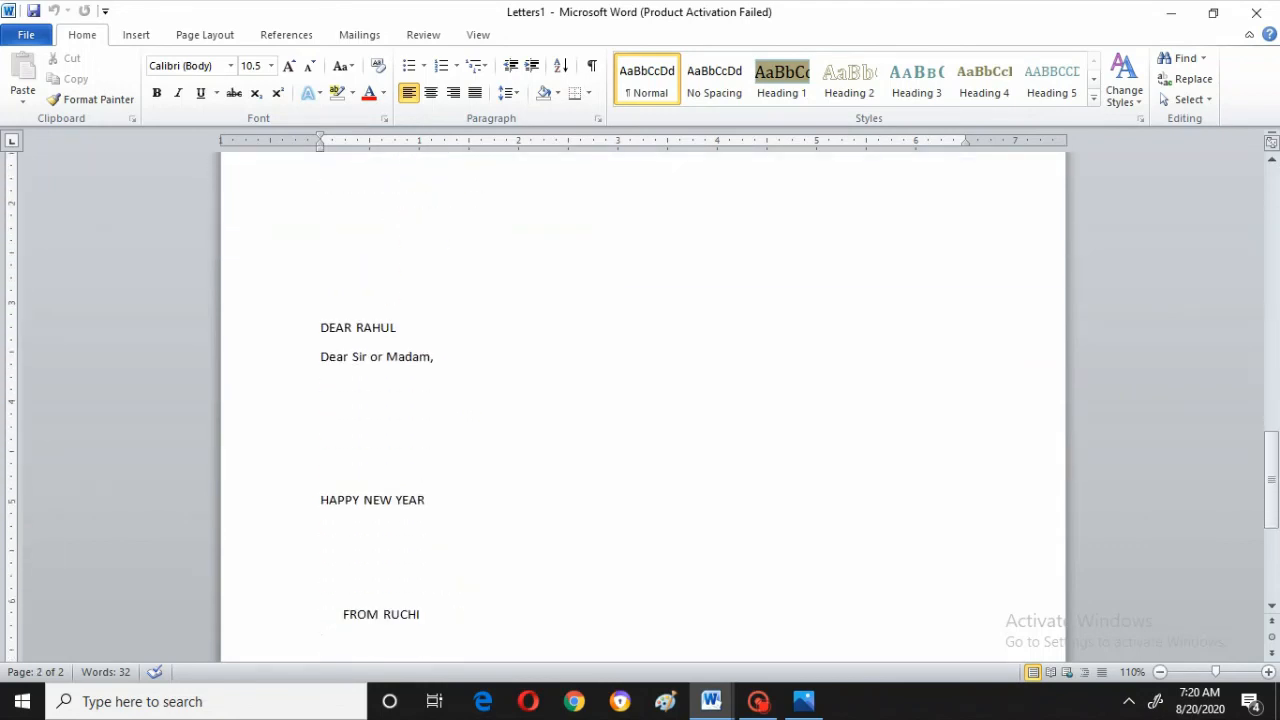
{"action": "key", "text": "Up"}
{"action": "key", "text": "Up"}
{"action": "key", "text": "Up"}
{"action": "key", "text": "Up"}
{"action": "key", "text": "Up"}
{"action": "key", "text": "Up"}
{"action": "key", "text": "Up"}
{"action": "key", "text": "Up"}
{"action": "key", "text": "Up"}
{"action": "key", "text": "Up"}
{"action": "key", "text": "Up"}
{"action": "key", "text": "Up"}
{"action": "key", "text": "Up"}
{"action": "key", "text": "Up"}
{"action": "key", "text": "Up"}
{"action": "key", "text": "Up"}
{"action": "key", "text": "Up"}
{"action": "key", "text": "Up"}
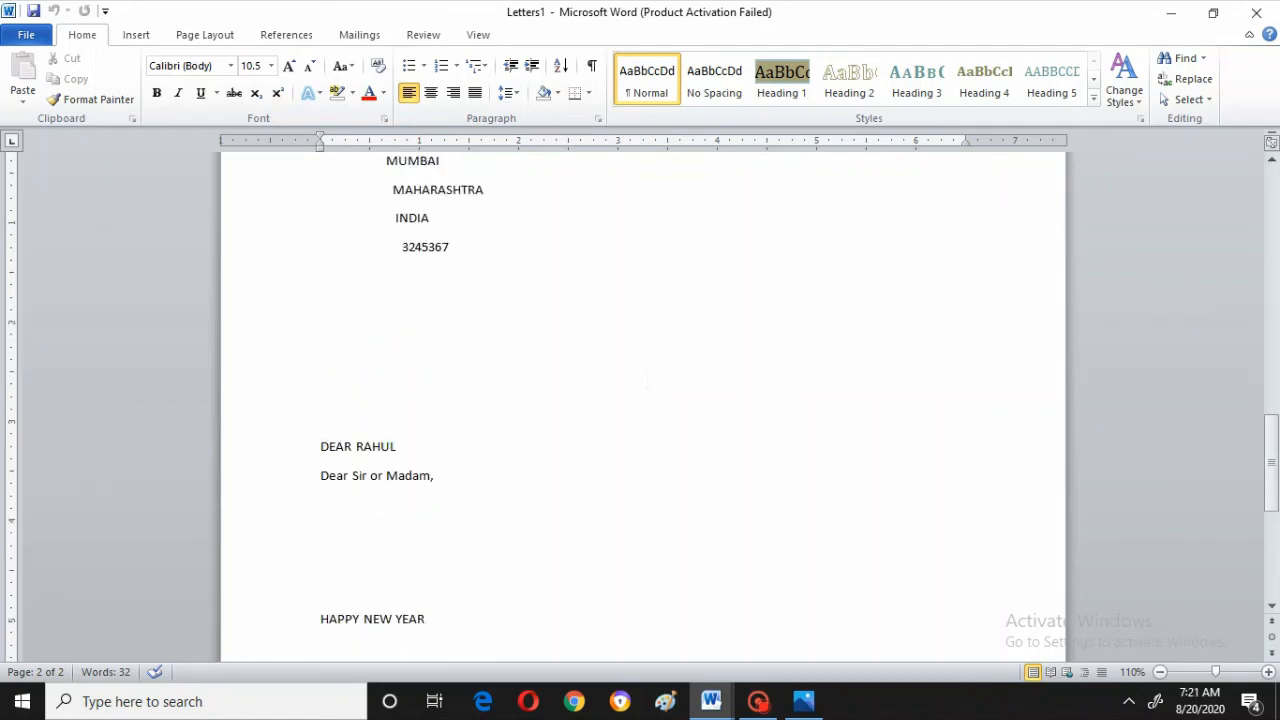
{"action": "key", "text": "Up"}
{"action": "key", "text": "Up"}
{"action": "key", "text": "Up"}
{"action": "key", "text": "Up"}
{"action": "key", "text": "Up"}
{"action": "key", "text": "Up"}
{"action": "key", "text": "Up"}
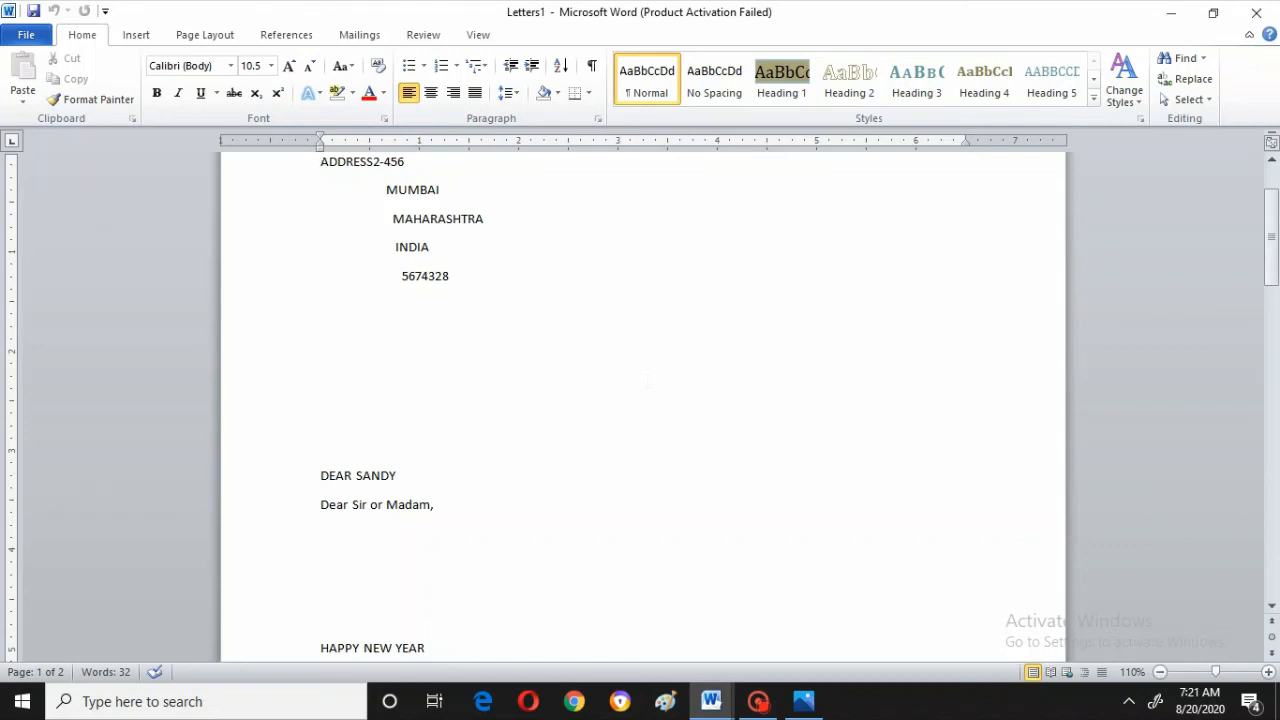
{"action": "key", "text": "Down"}
{"action": "key", "text": "Down"}
{"action": "key", "text": "Down"}
{"action": "key", "text": "Down"}
{"action": "key", "text": "Down"}
{"action": "key", "text": "Down"}
{"action": "key", "text": "Down"}
{"action": "key", "text": "Down"}
{"action": "key", "text": "Down"}
{"action": "key", "text": "Down"}
{"action": "key", "text": "Down"}
{"action": "key", "text": "Down"}
{"action": "key", "text": "Down"}
{"action": "key", "text": "Down"}
{"action": "key", "text": "Down"}
{"action": "key", "text": "Down"}
{"action": "key", "text": "Down"}
{"action": "key", "text": "Down"}
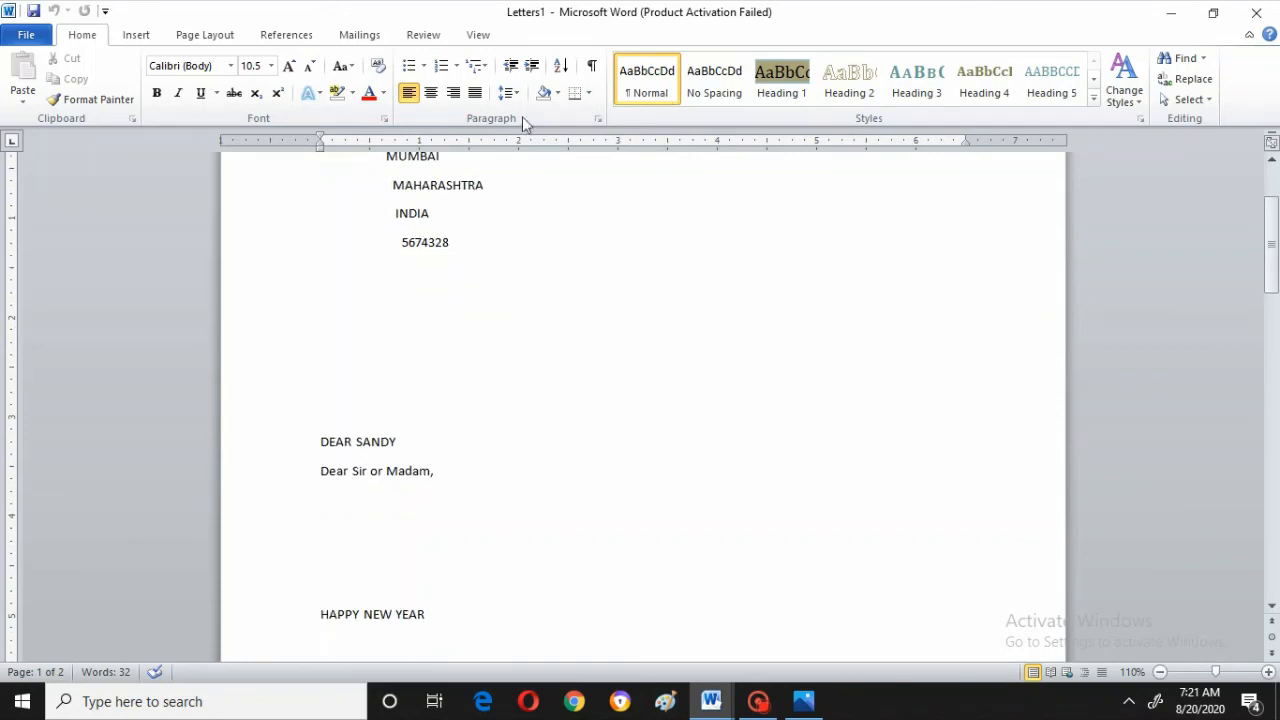
{"action": "left_click", "coordinate": [1272, 160]}
{"action": "left_click", "coordinate": [1272, 160]}
{"action": "left_click", "coordinate": [1272, 160]}
{"action": "left_click", "coordinate": [1272, 160]}
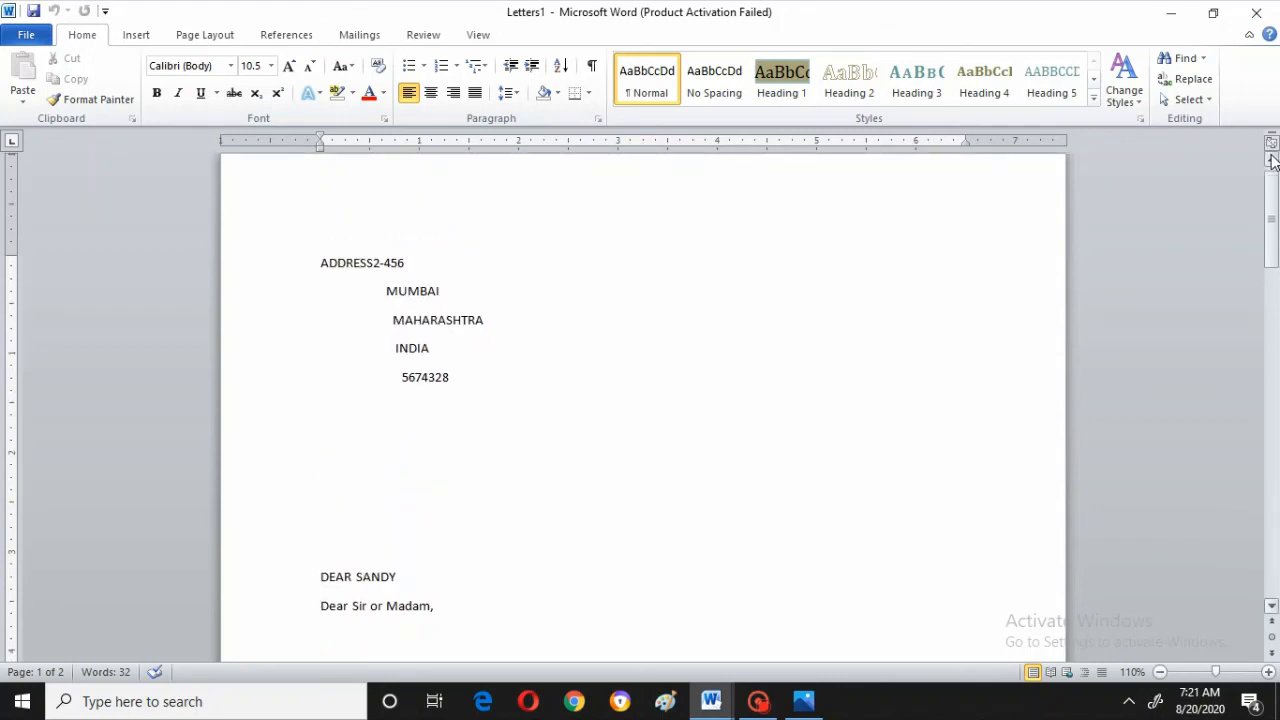
{"action": "left_click", "coordinate": [1272, 160]}
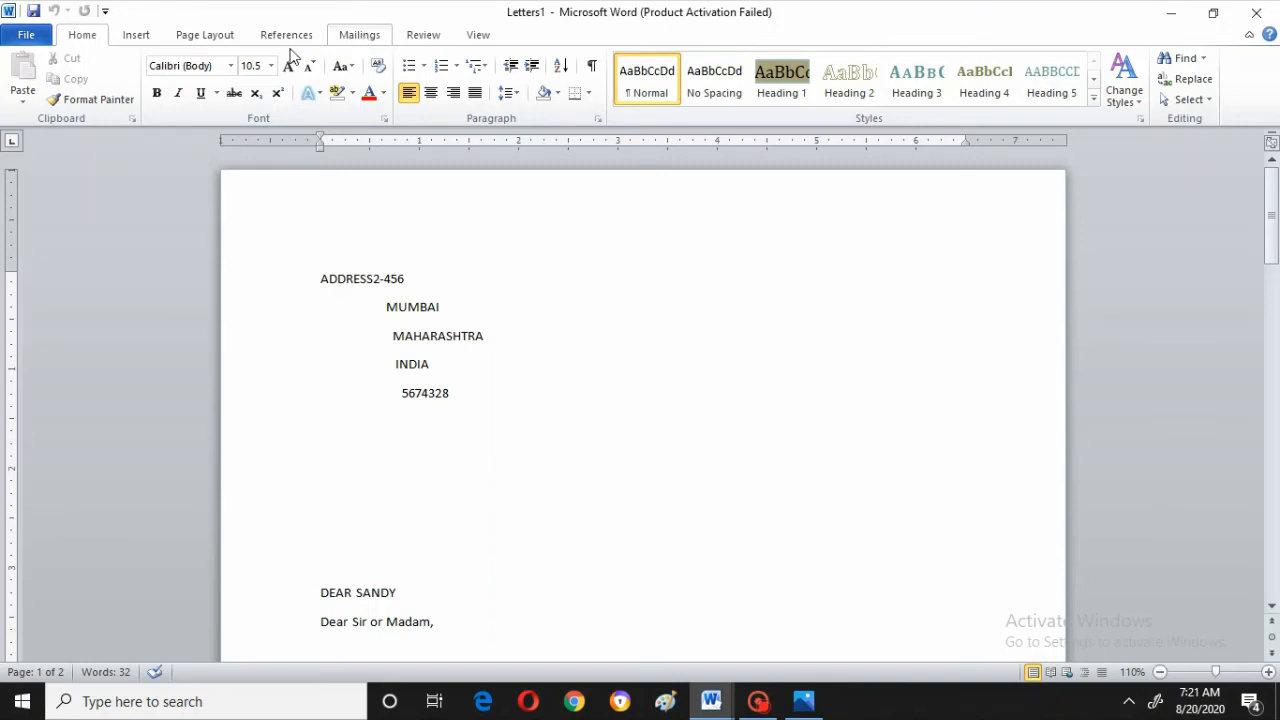
Close the merged letters document without saving it
{"action": "left_click", "coordinate": [354, 37]}
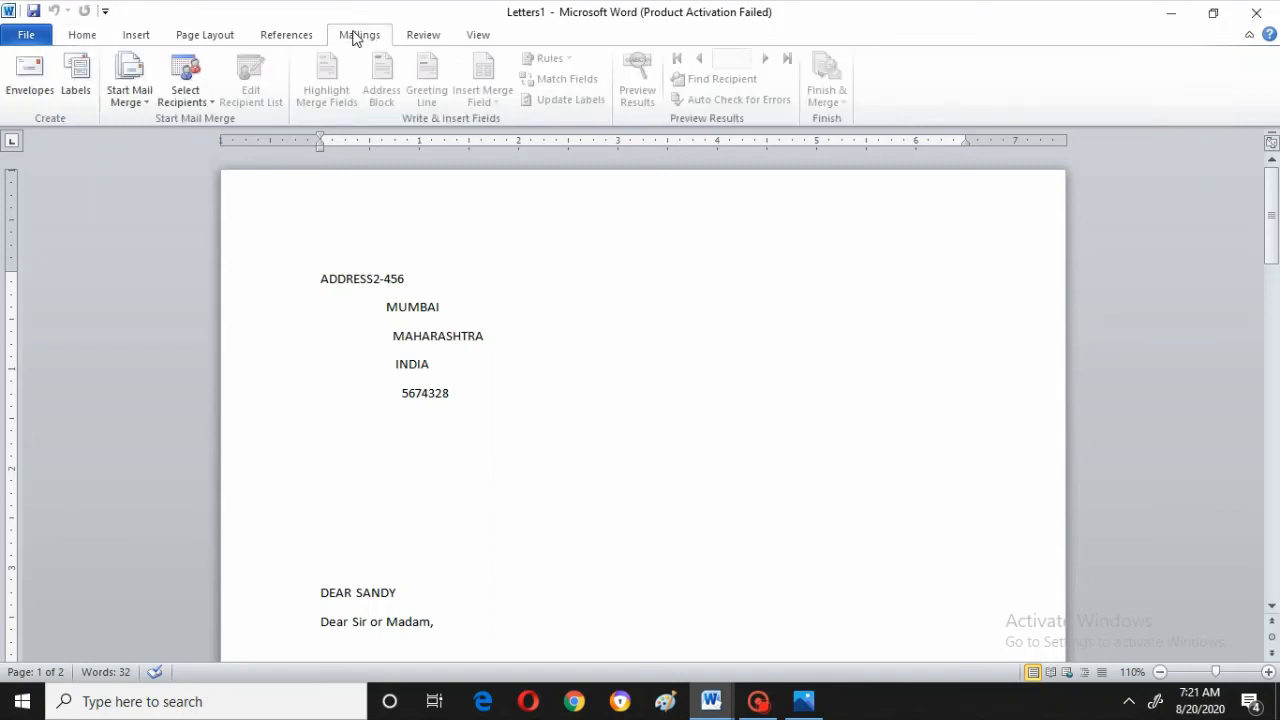
{"action": "left_click", "coordinate": [1257, 16]}
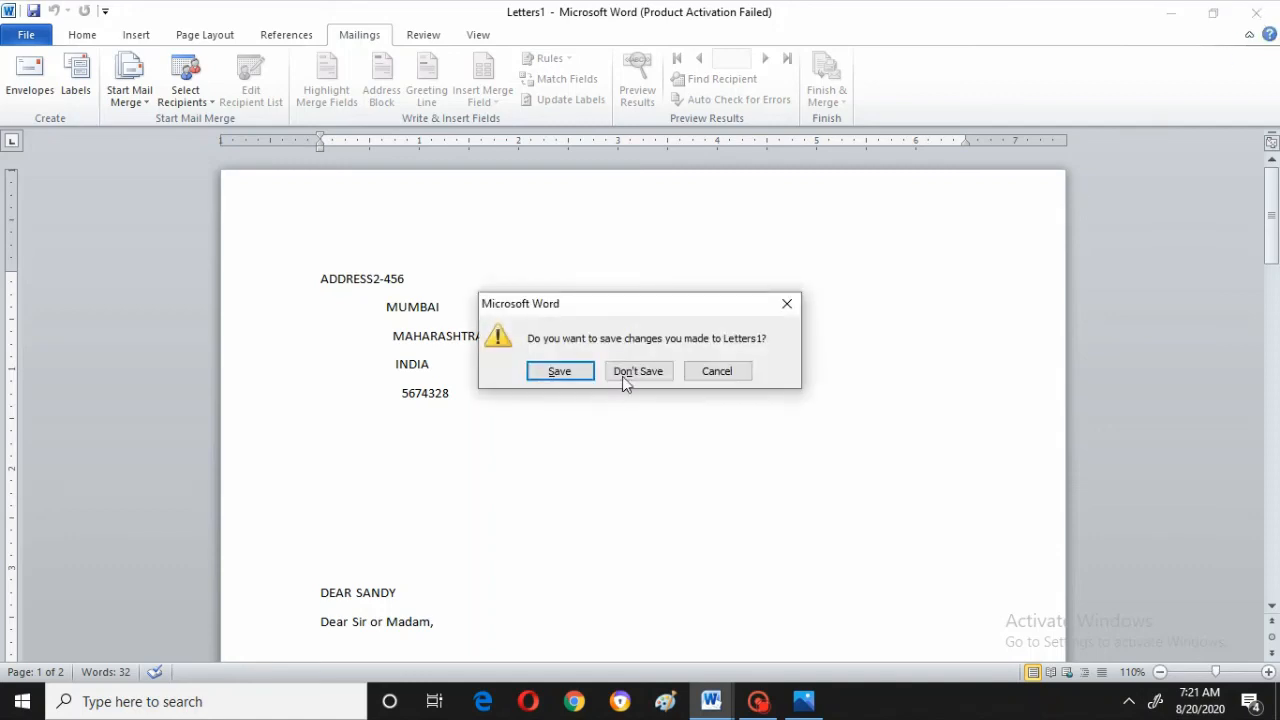
{"action": "left_click", "coordinate": [638, 372]}
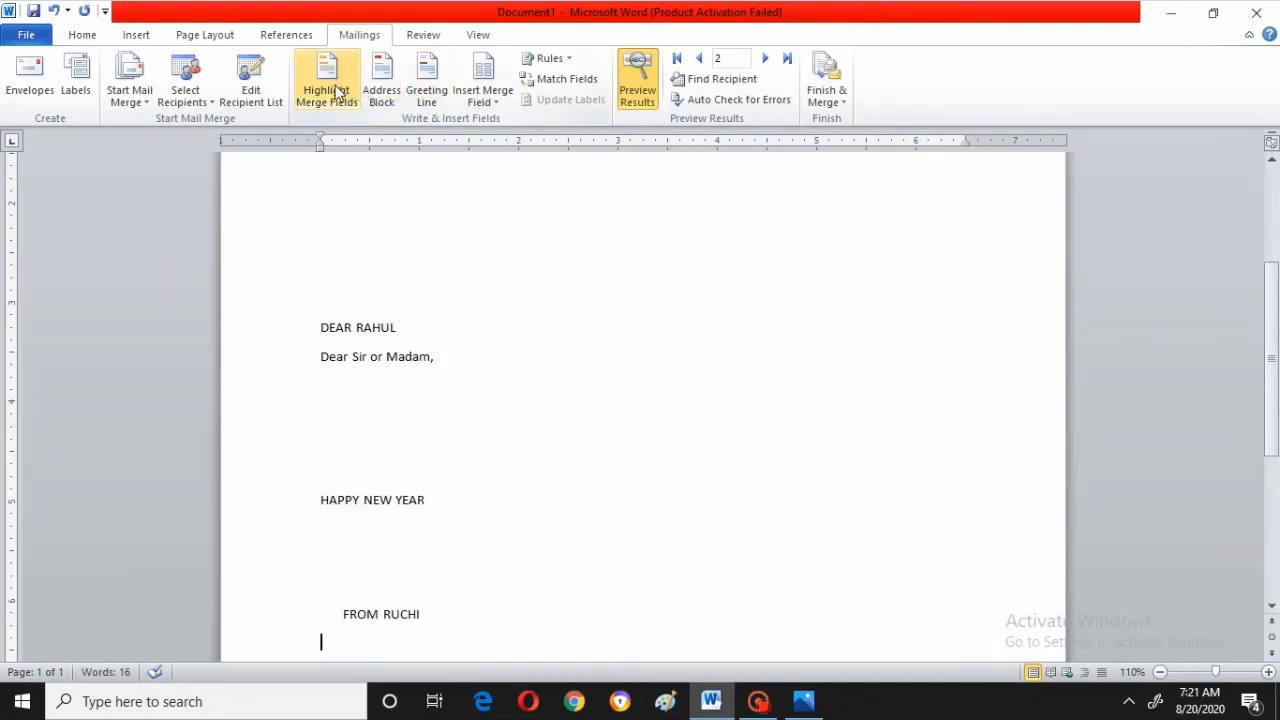
Open the mail merge recipient list to review the recipients, then close it
{"action": "left_click", "coordinate": [250, 90]}
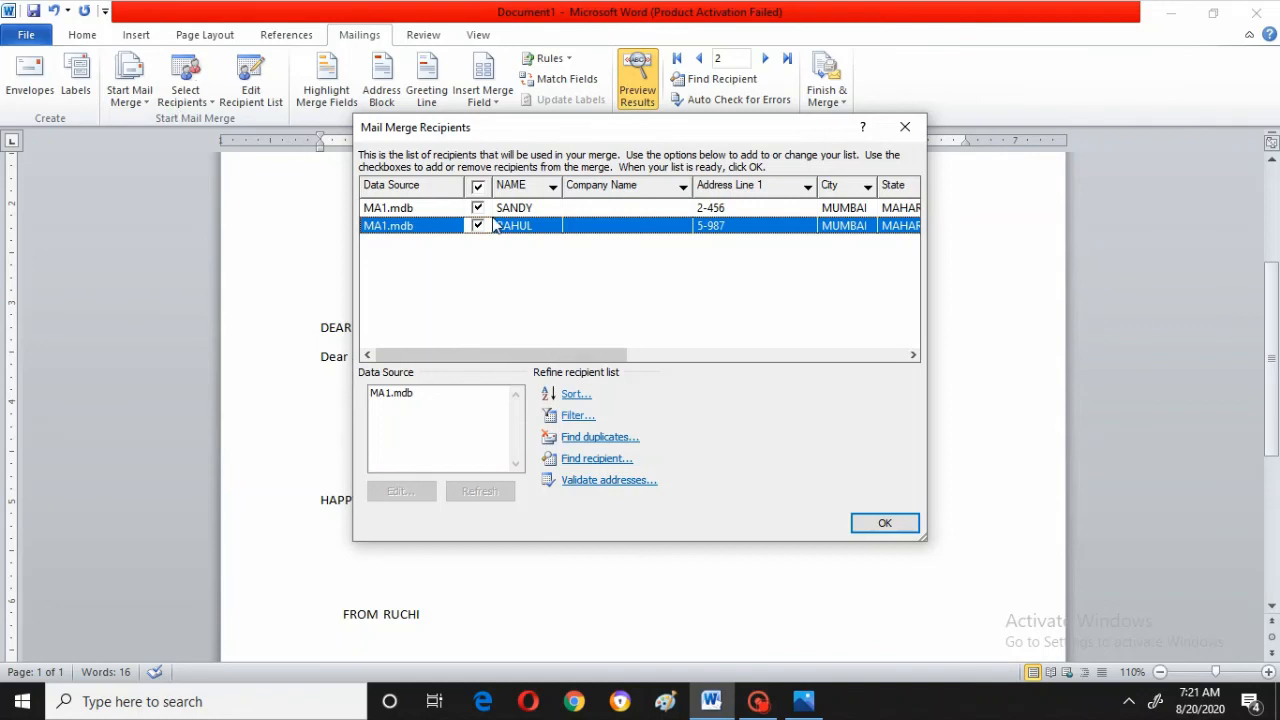
{"action": "left_click", "coordinate": [899, 530]}
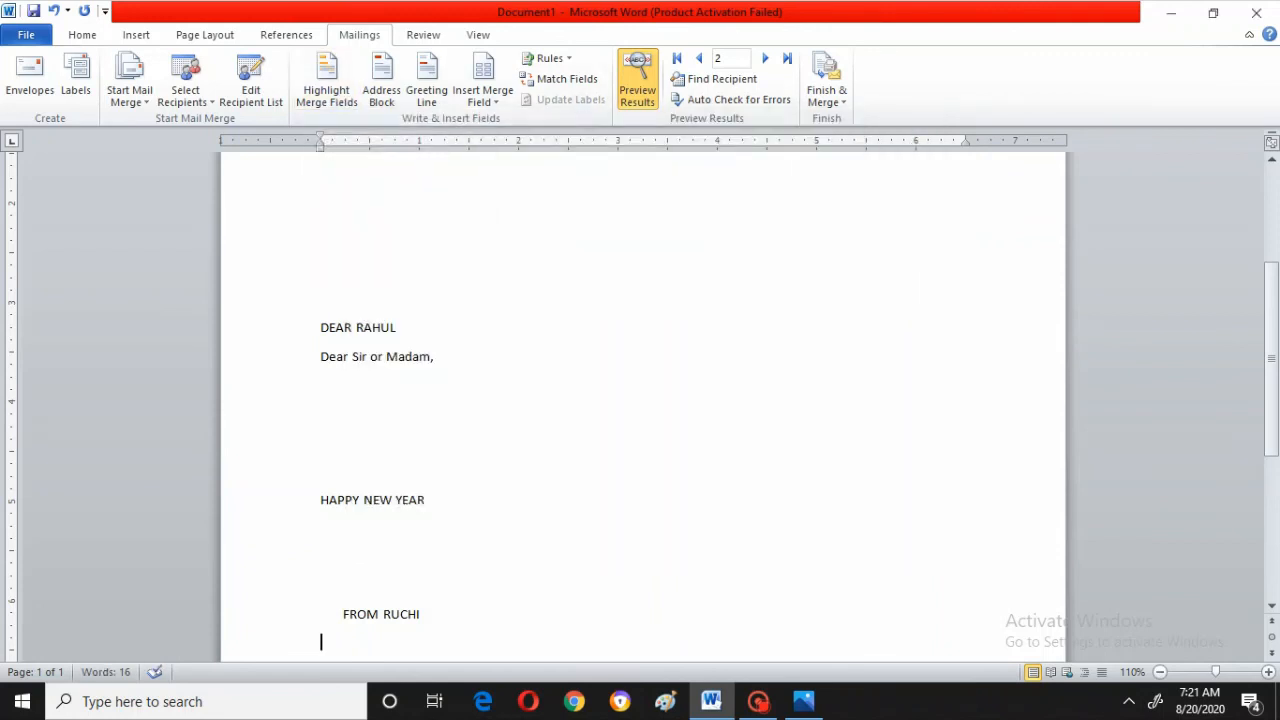
Turn on highlighting of the merge fields in the letter
{"action": "left_click", "coordinate": [336, 100]}
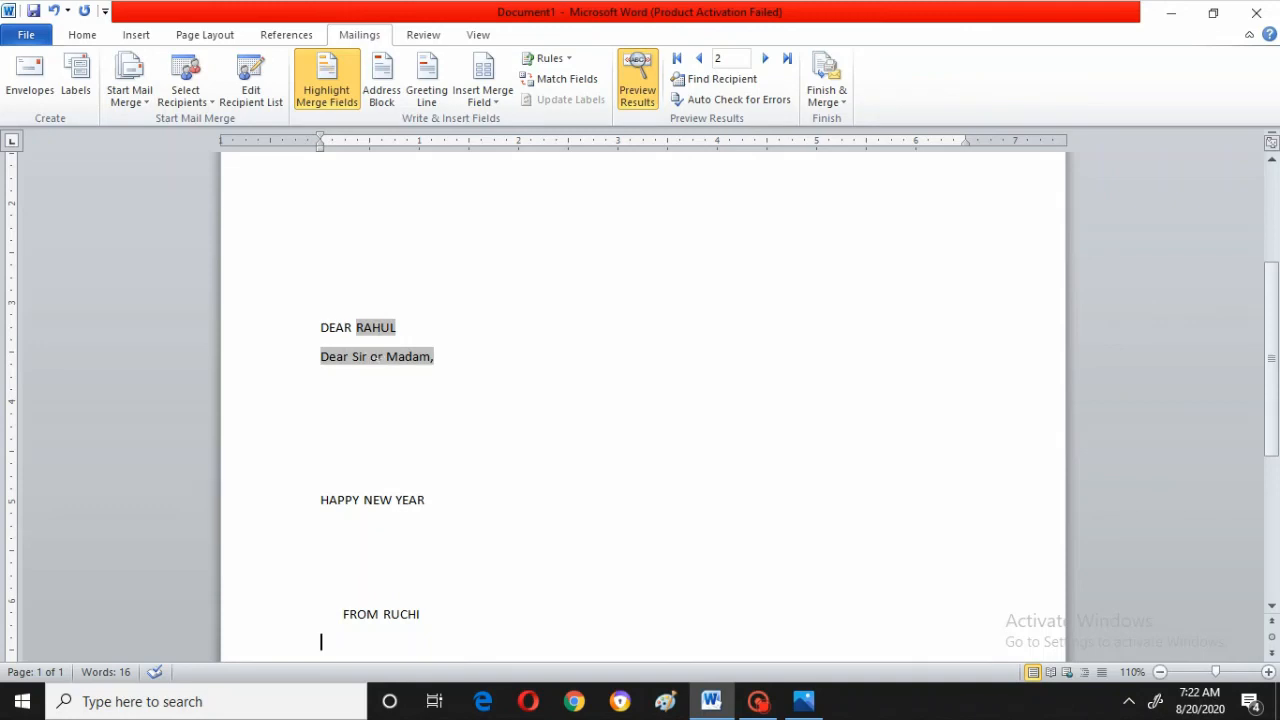
{"action": "left_click", "coordinate": [1272, 162]}
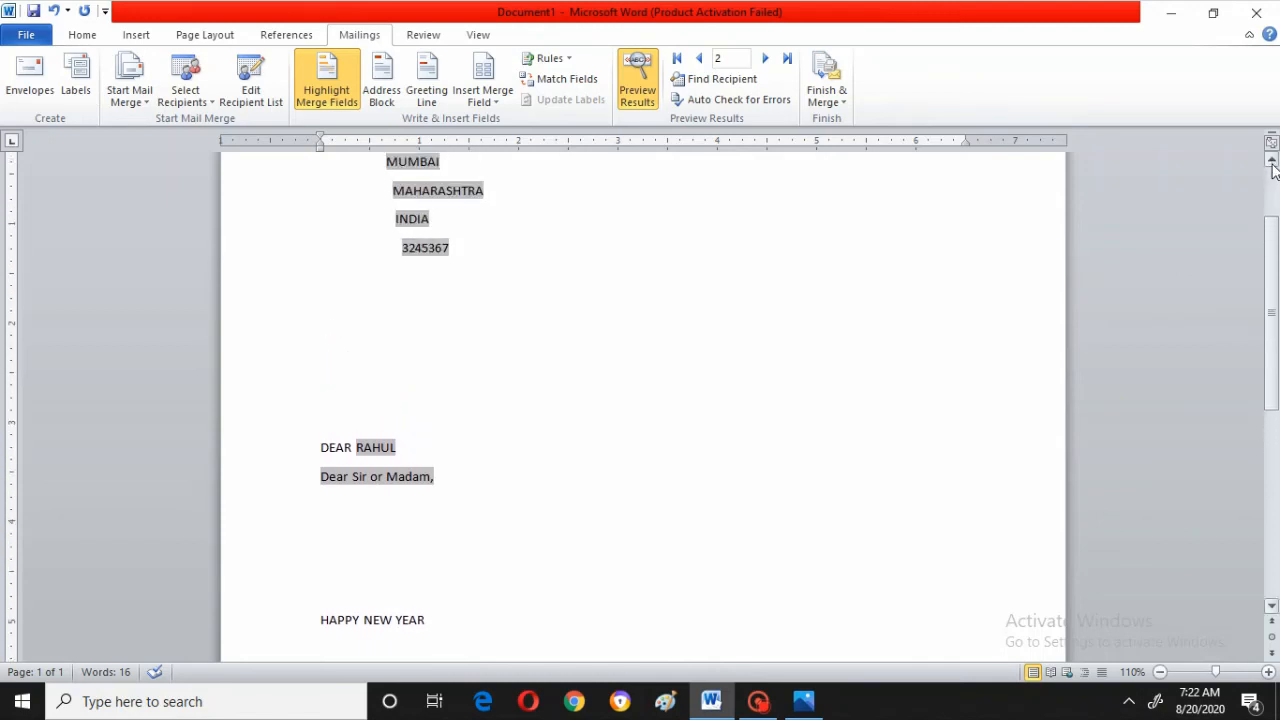
{"action": "left_click", "coordinate": [1272, 162]}
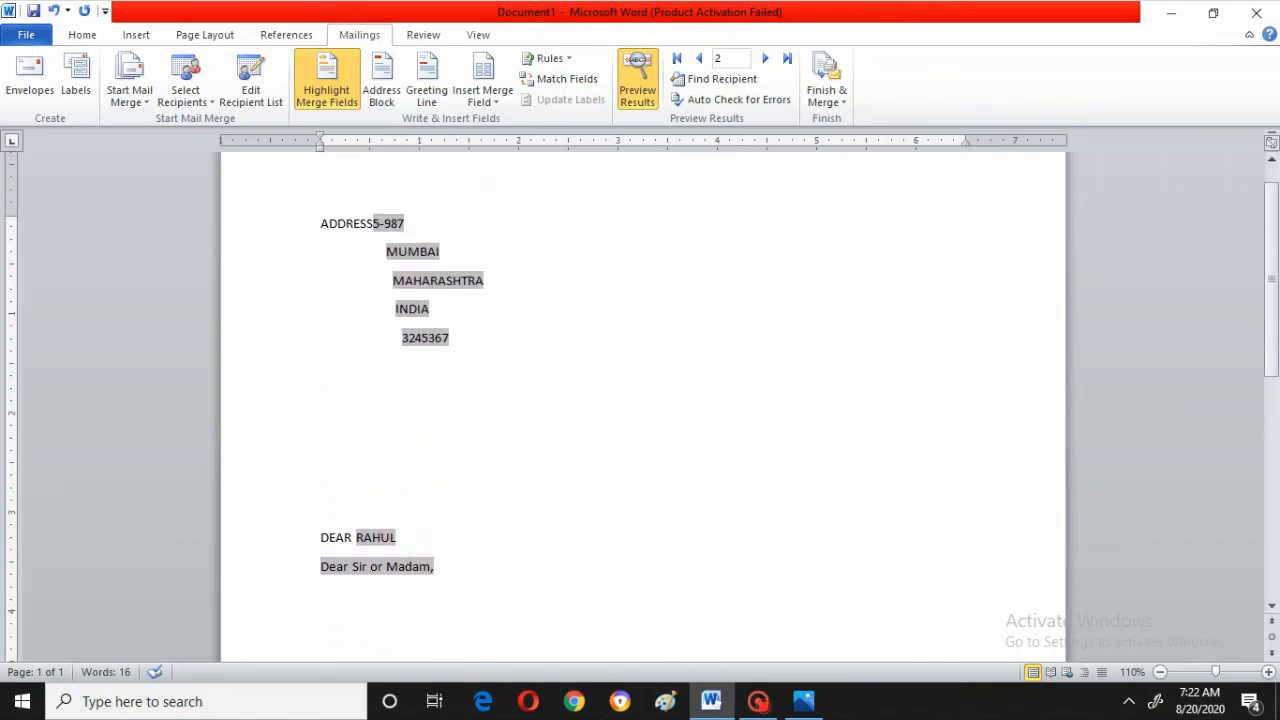